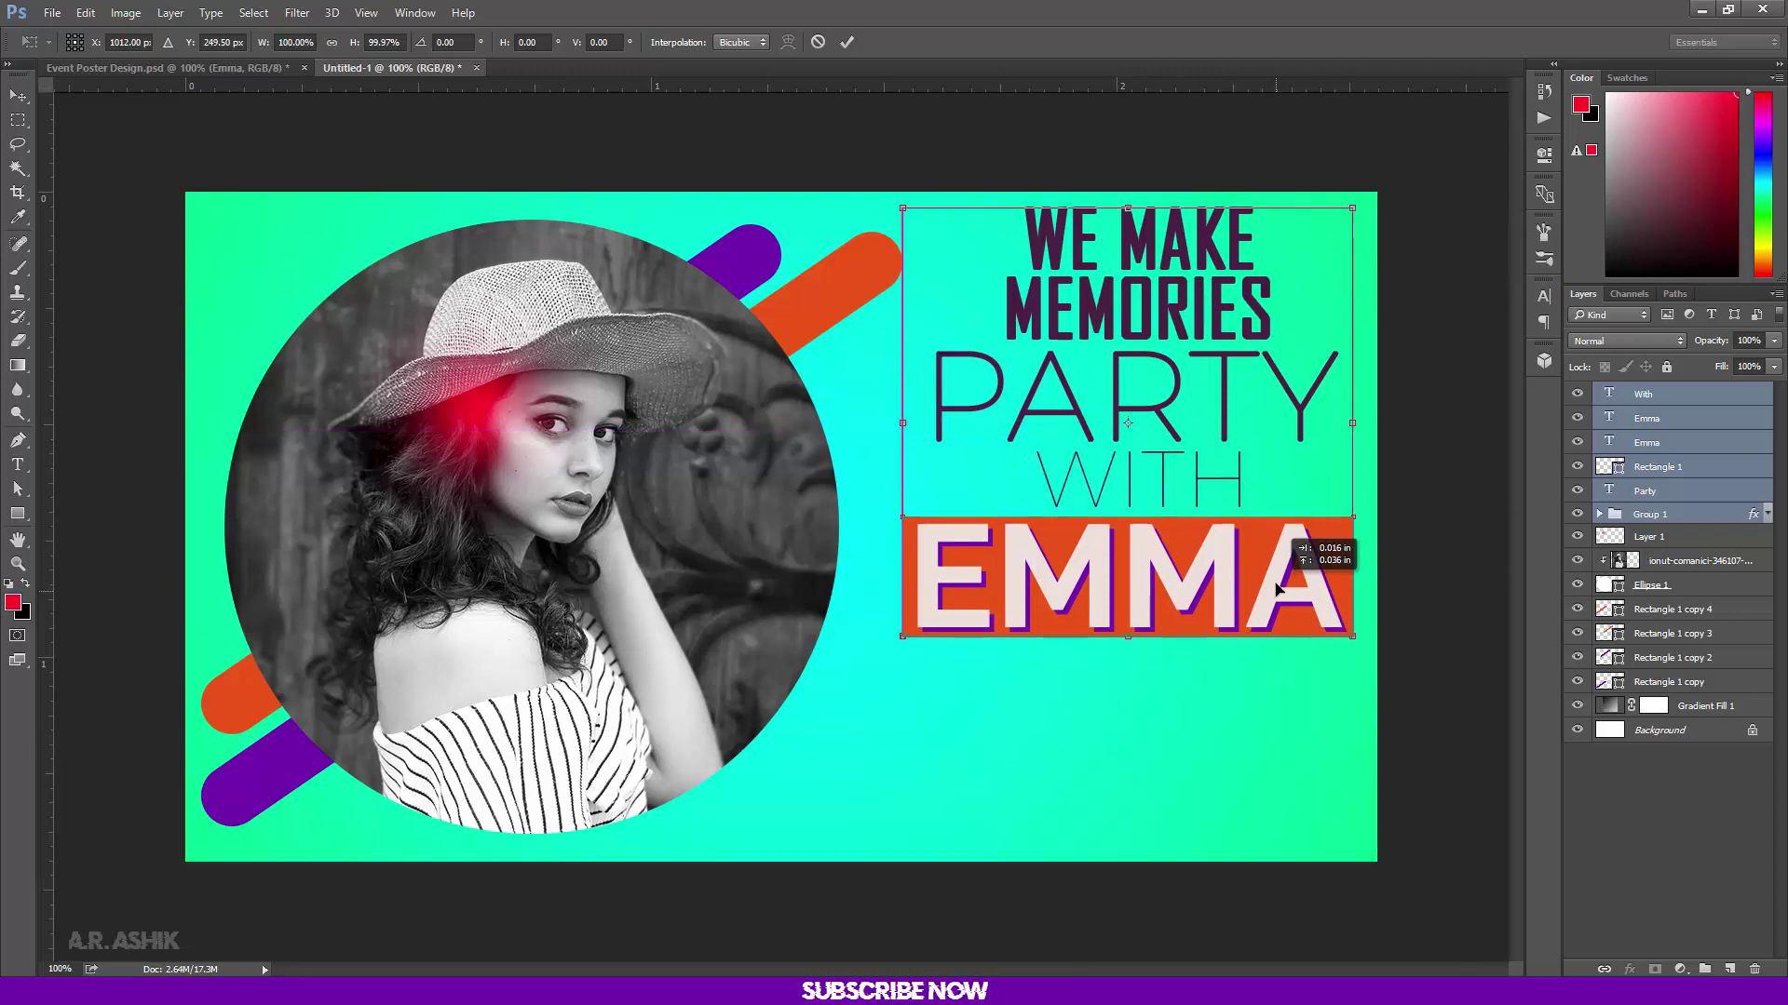
Apply the repositioning of the heading layers and check the Event Poster Design reference document
{"action": "key", "text": "Return"}
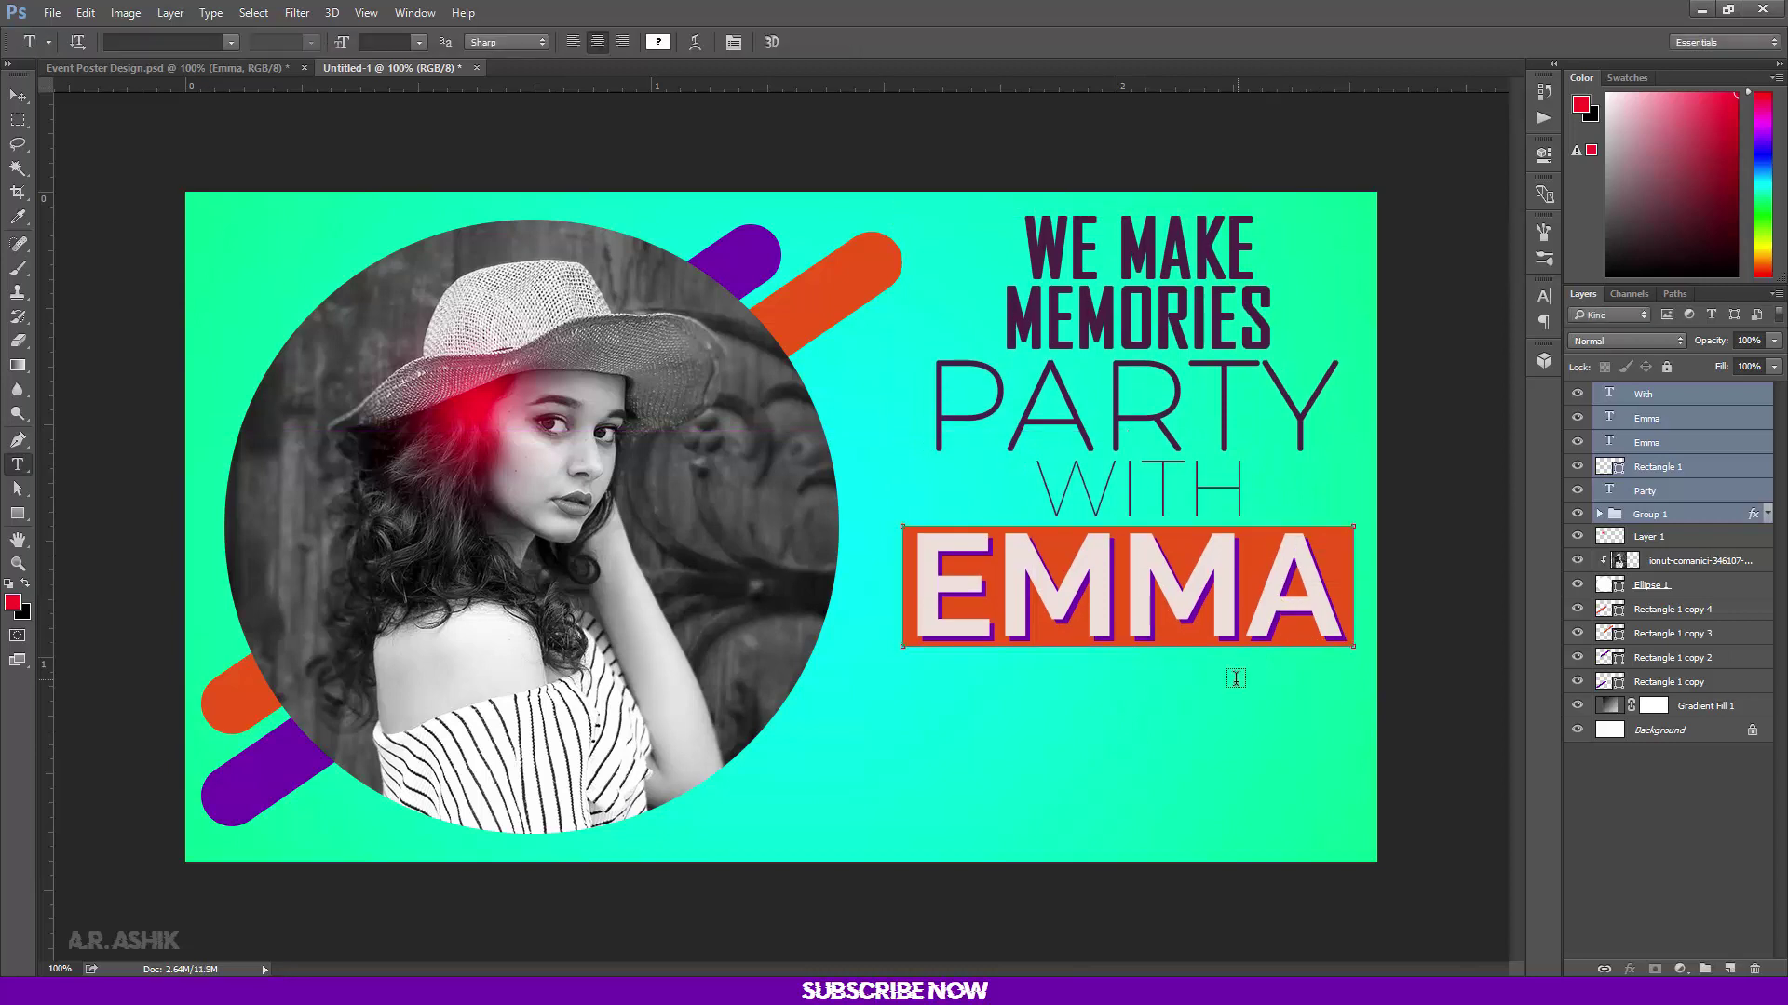
{"action": "left_click", "coordinate": [1708, 400]}
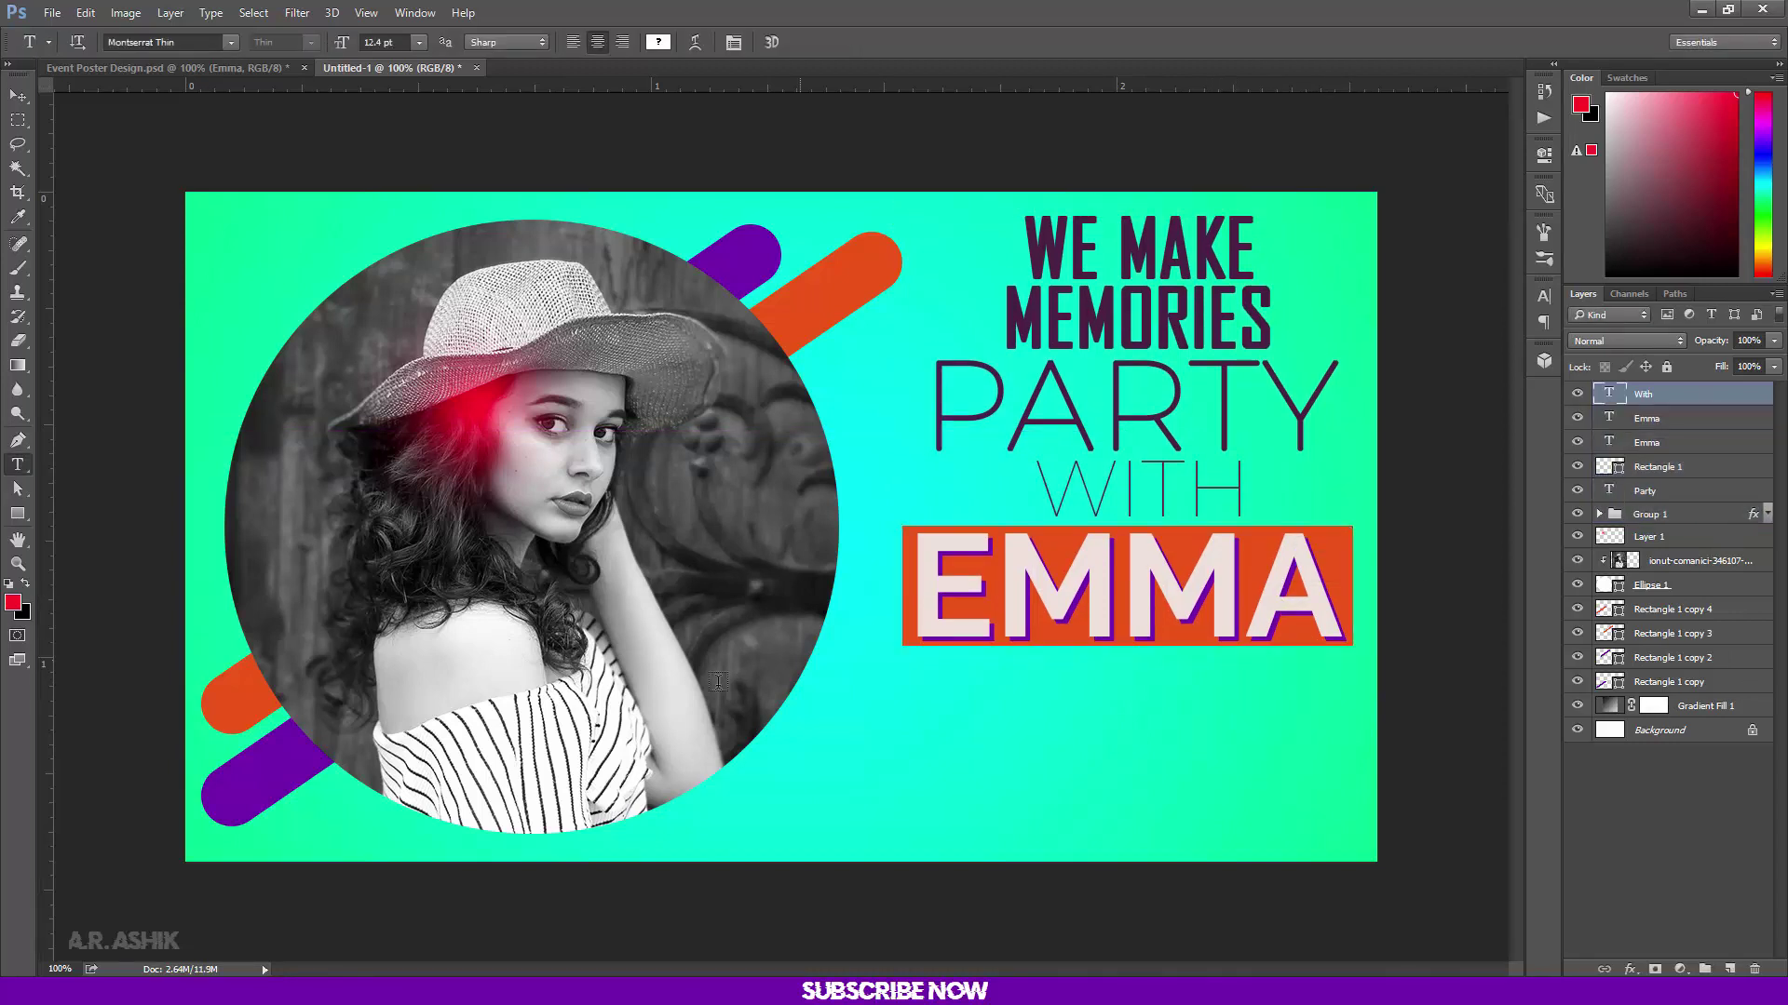
{"action": "right_click", "coordinate": [17, 464]}
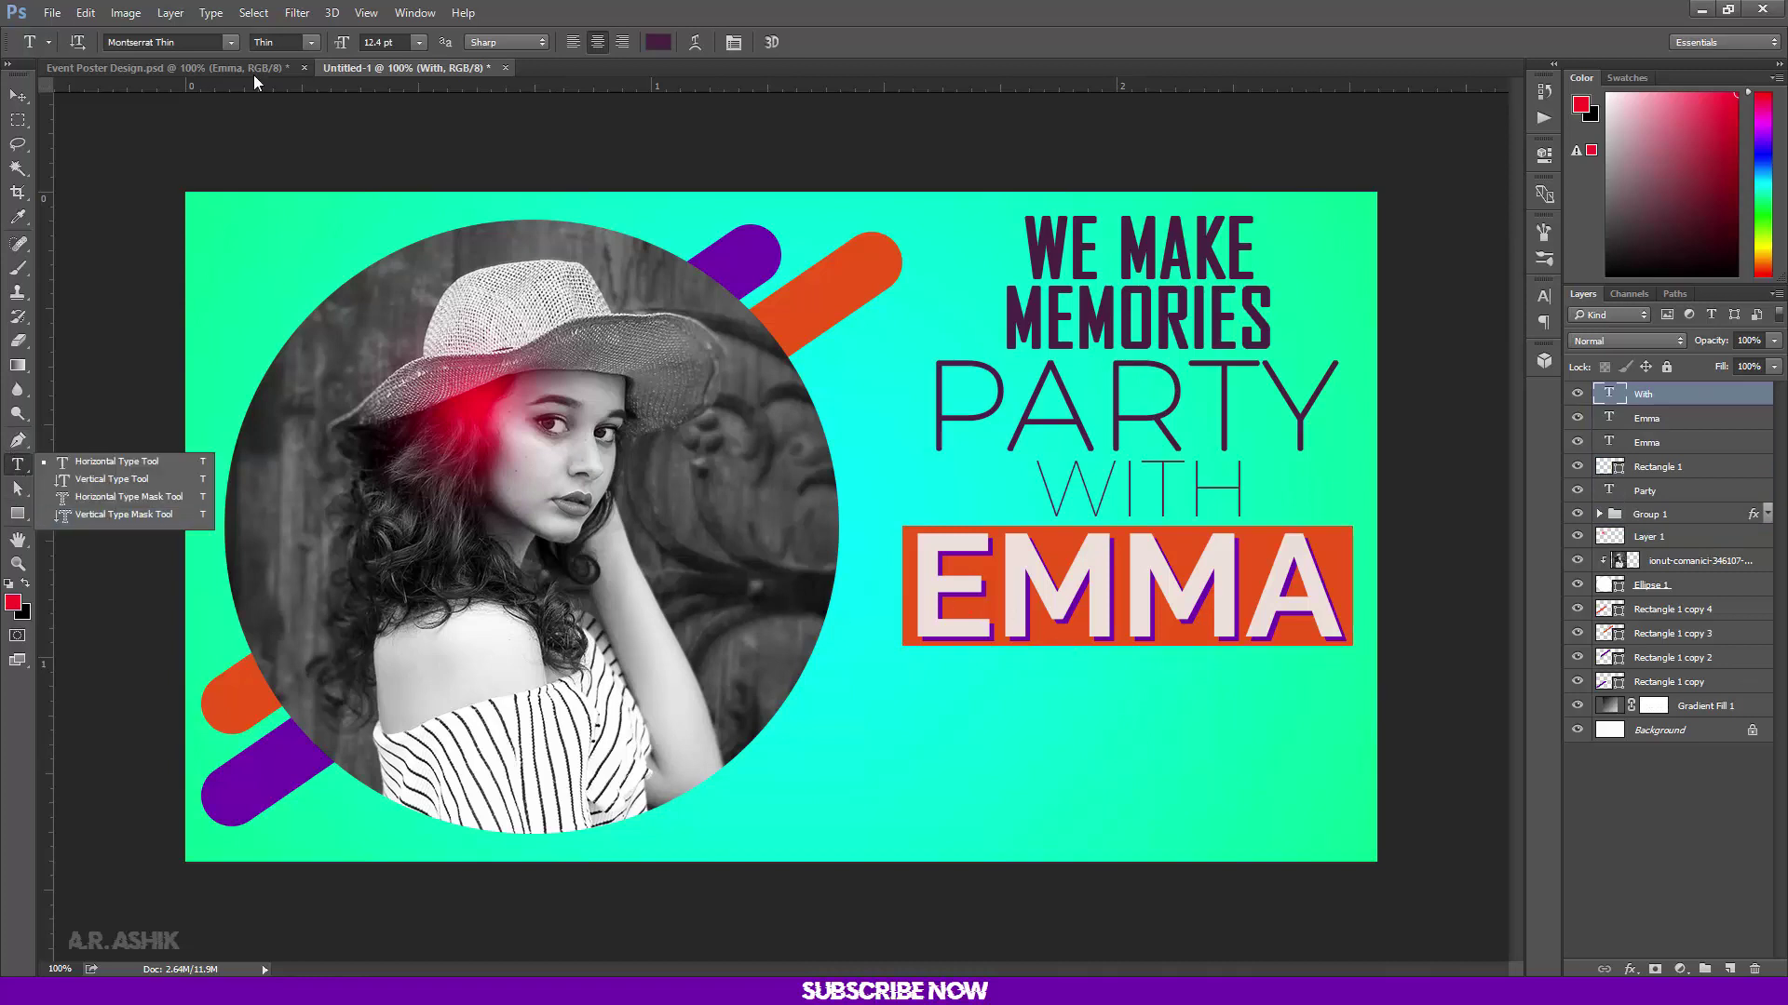
{"action": "left_click", "coordinate": [215, 71]}
{"action": "left_click", "coordinate": [365, 67]}
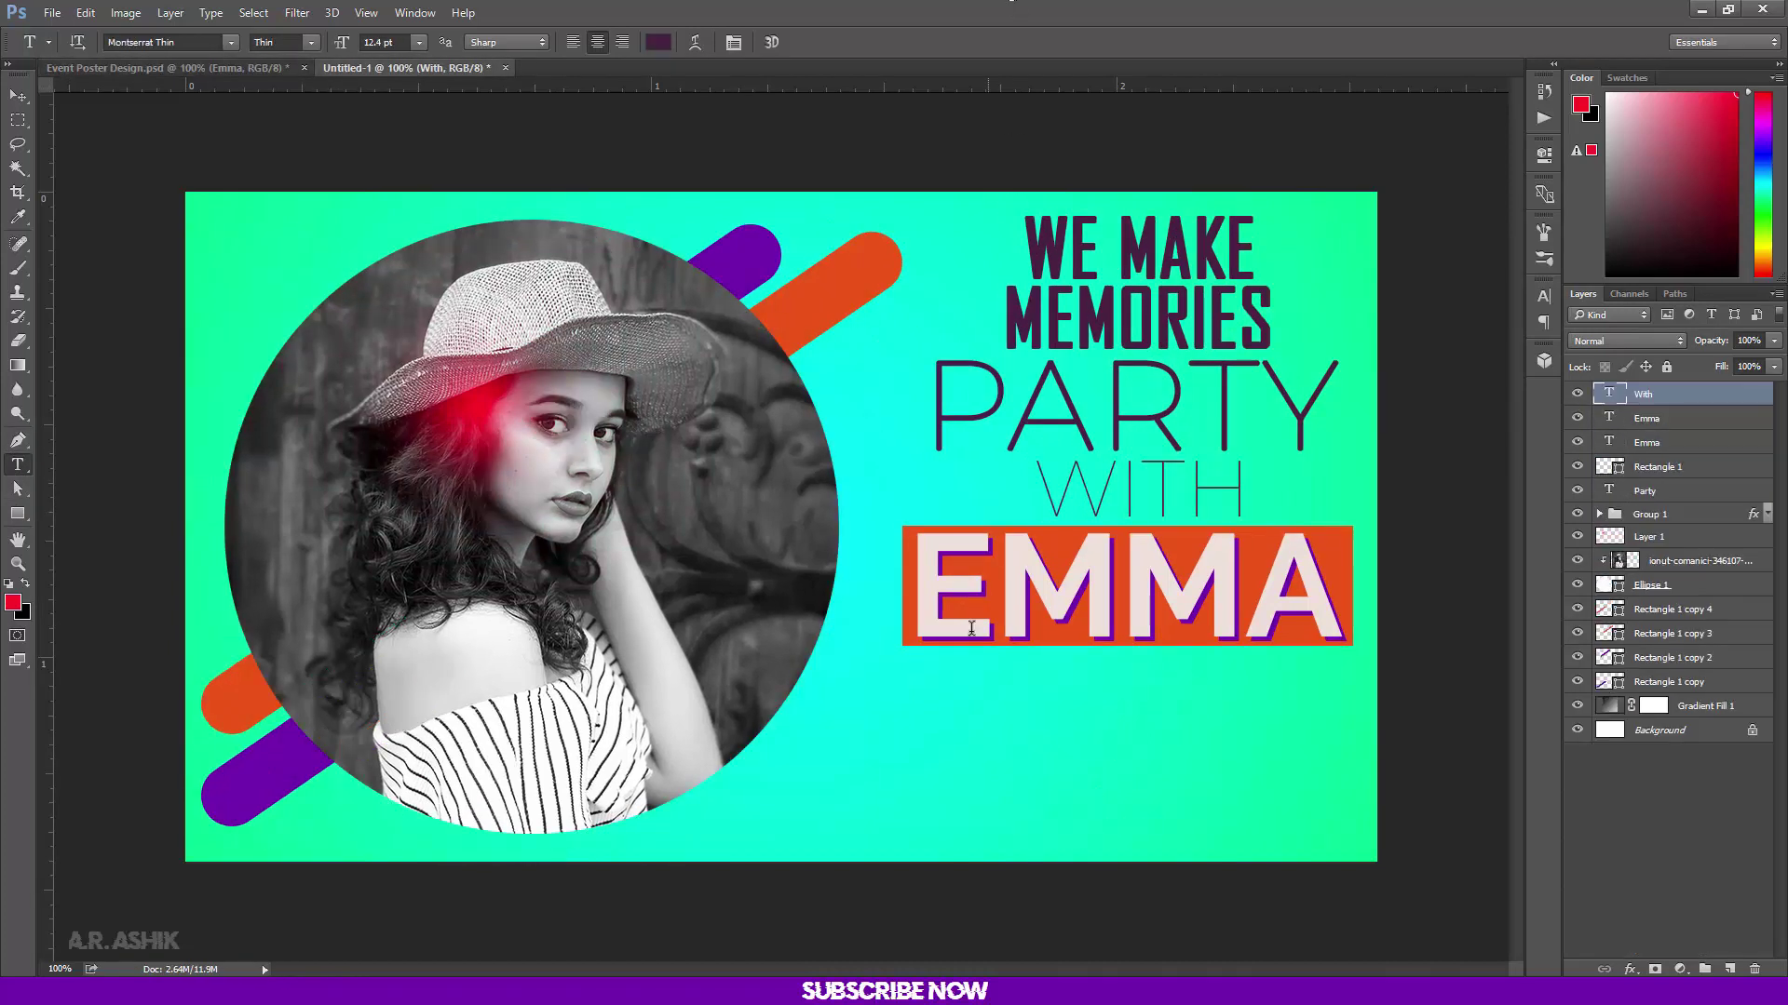
{"action": "left_click", "coordinate": [909, 700]}
{"action": "type", "text": "STARTS"}
{"action": "key", "text": "BackSpace"}
{"action": "left_click", "coordinate": [770, 42]}
Add the text "STARTS" below the EMMA banner and set its font to Century Gothic Bold
{"action": "left_click", "coordinate": [922, 718]}
{"action": "type", "text": "STARTS"}
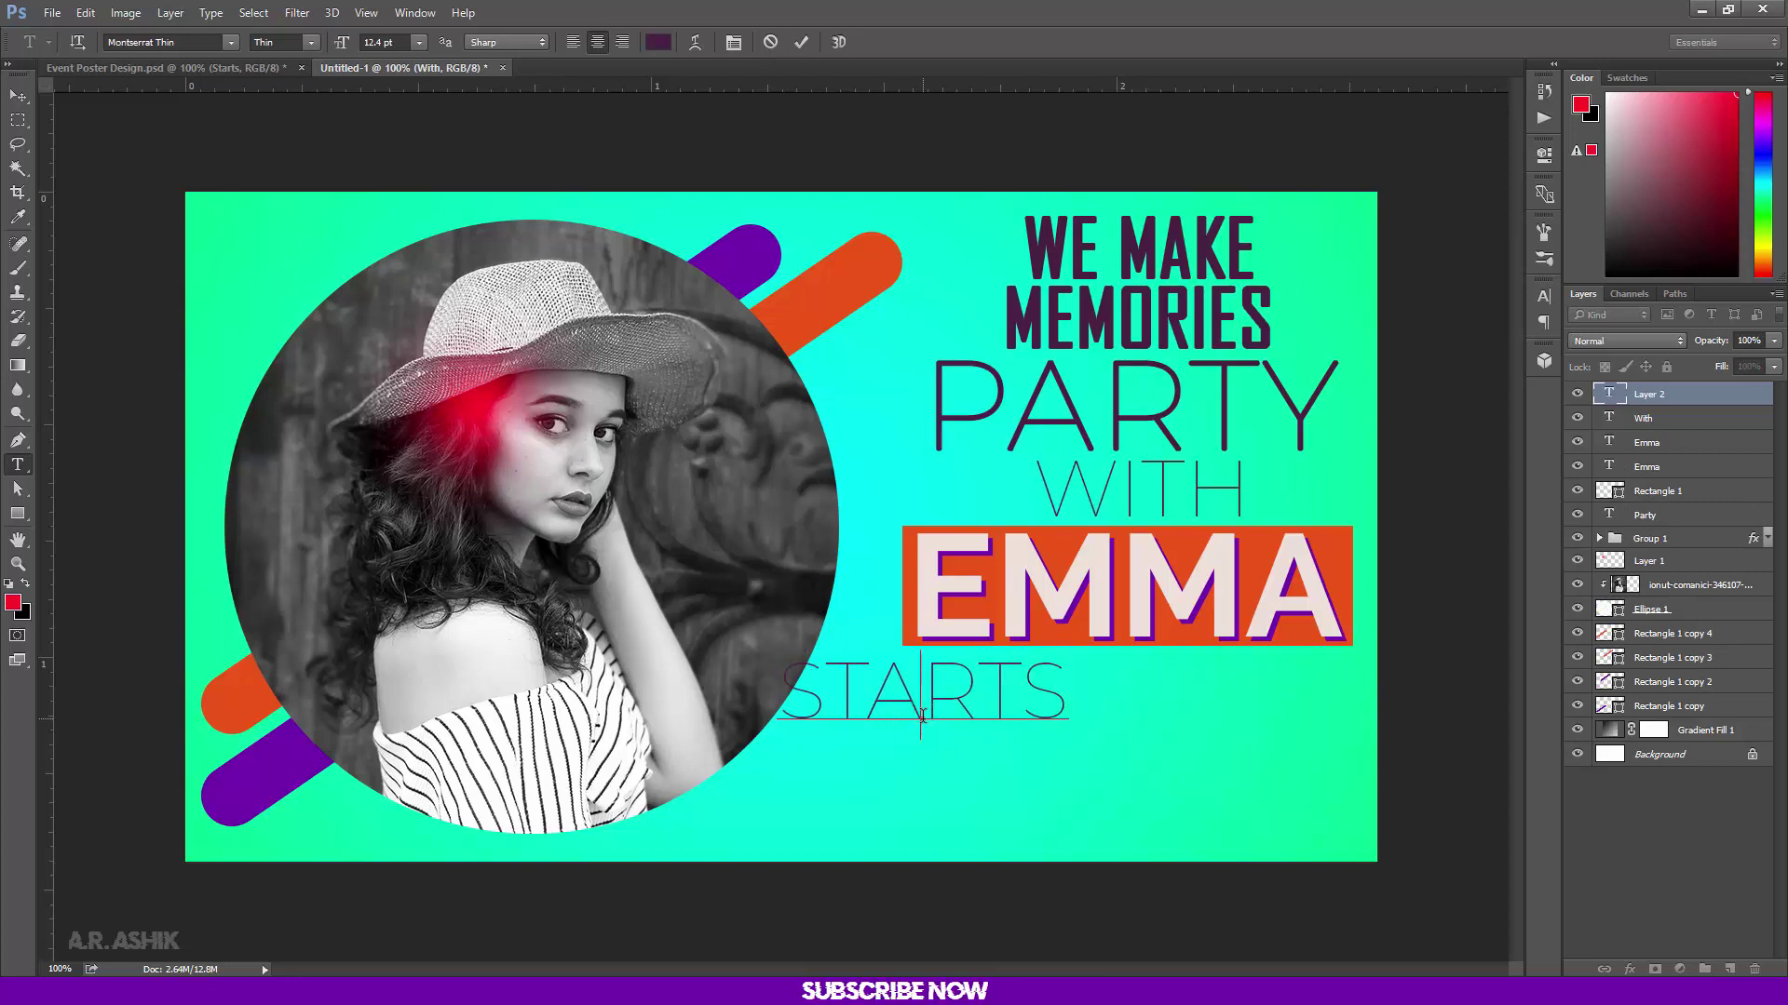
{"action": "key", "text": "ctrl+a"}
{"action": "left_click", "coordinate": [209, 42]}
{"action": "type", "text": "cen"}
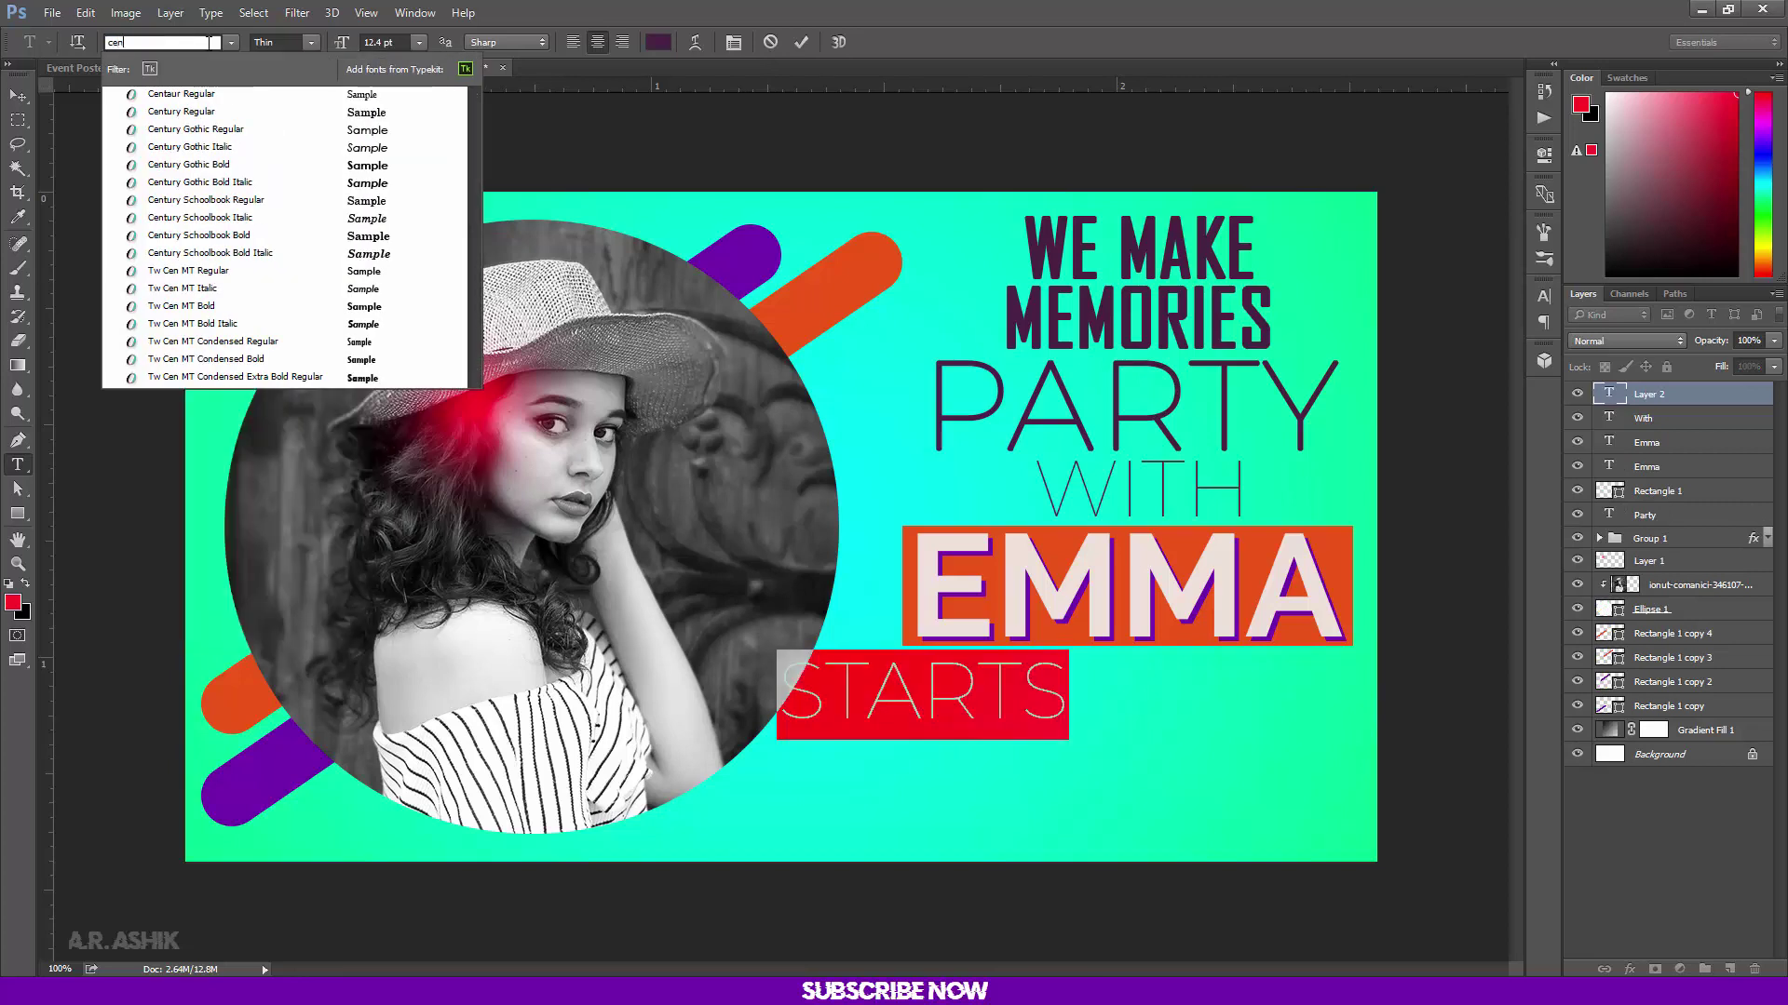
{"action": "key", "text": "Down"}
{"action": "key", "text": "Down"}
{"action": "key", "text": "Down"}
{"action": "key", "text": "Down"}
{"action": "key", "text": "Return"}
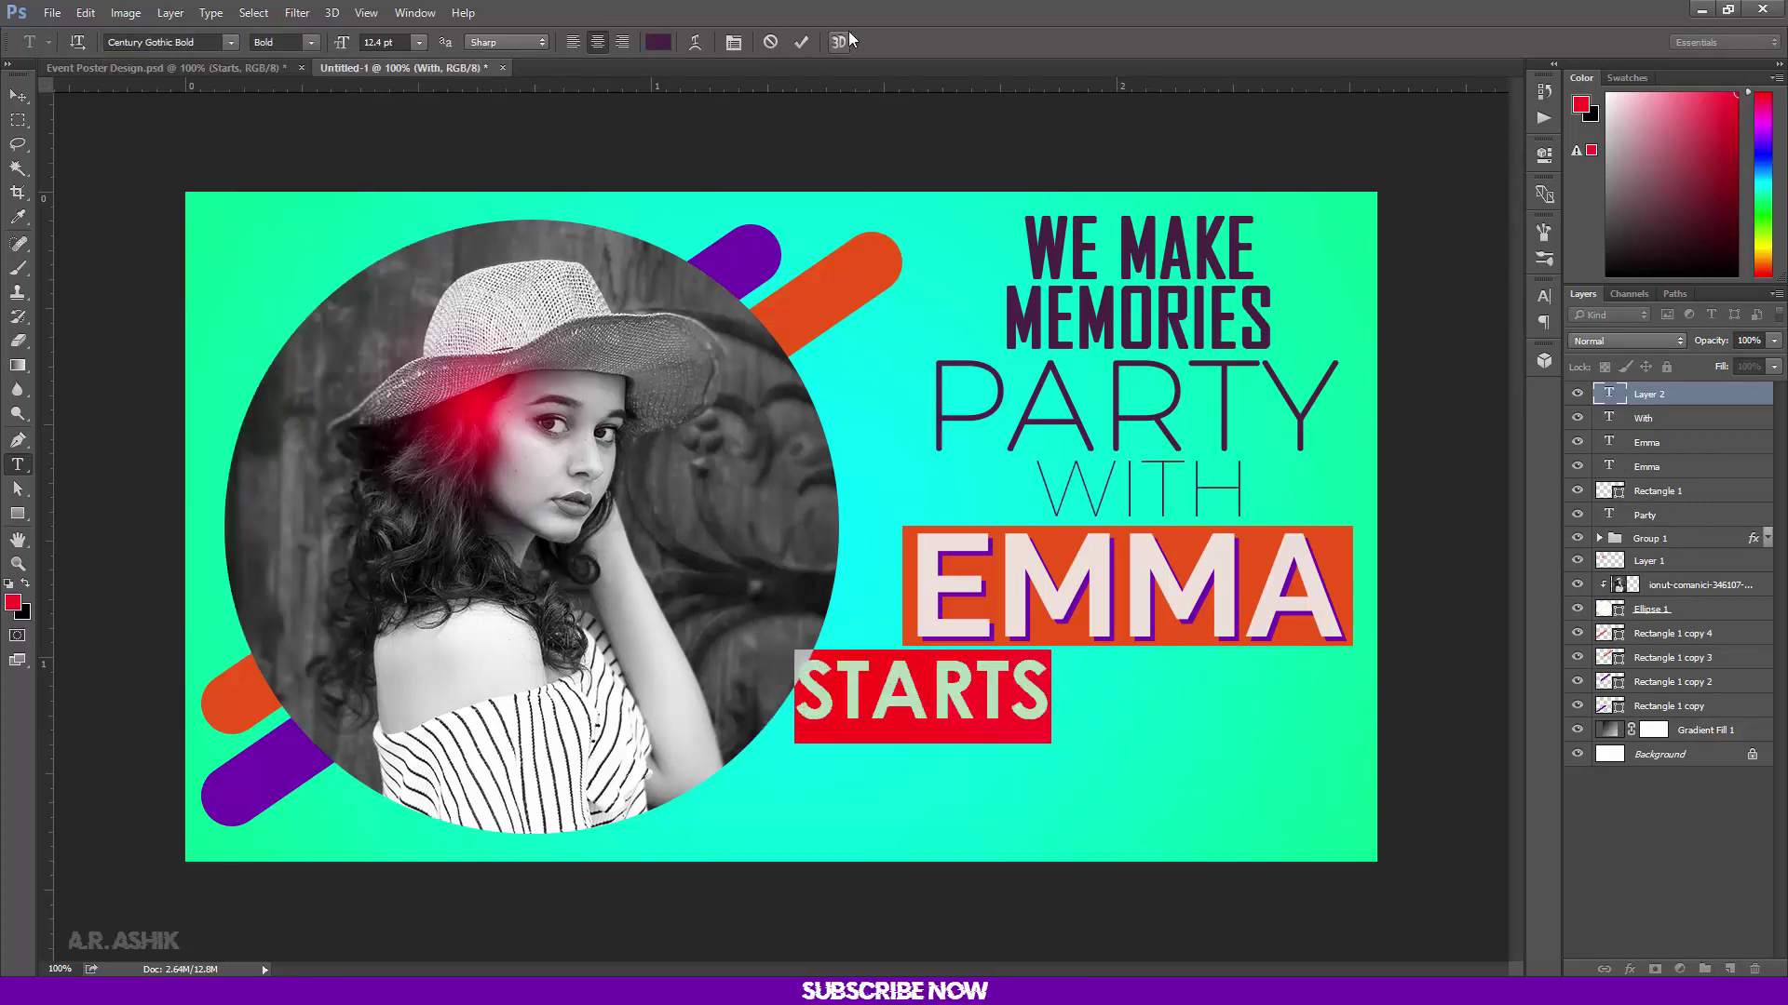
Reduce the STARTS text to 9.4 pt and align it under the left edge of the EMMA banner
{"action": "left_click", "coordinate": [803, 42]}
{"action": "left_click_drag", "start_coordinate": [344, 46], "coordinate": [317, 46]}
{"action": "left_click_drag", "start_coordinate": [1130, 746], "coordinate": [1213, 739]}
{"action": "left_click", "coordinate": [807, 47]}
Duplicate the STARTS text, place the copy directly beneath it and change its wording to "ON"
{"action": "key", "text": "ctrl+j"}
{"action": "key", "text": "ctrl+t"}
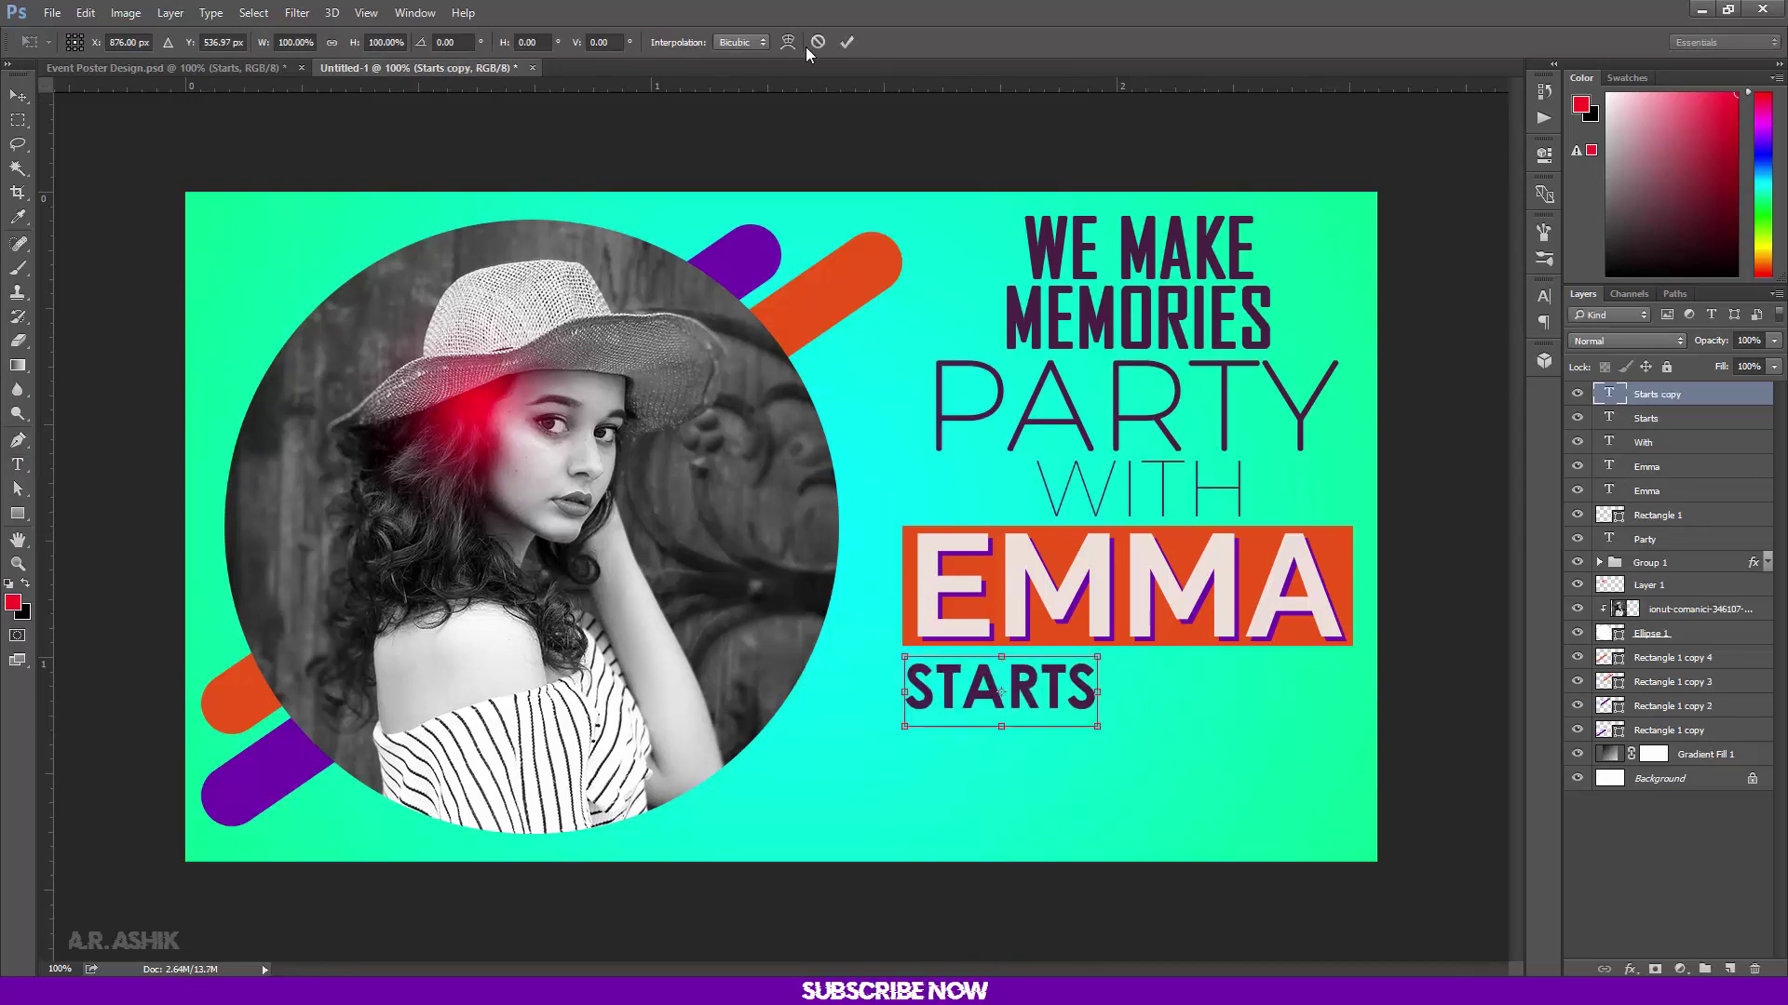
{"action": "left_click_drag", "start_coordinate": [1022, 710], "coordinate": [1031, 756]}
{"action": "key", "text": "Return"}
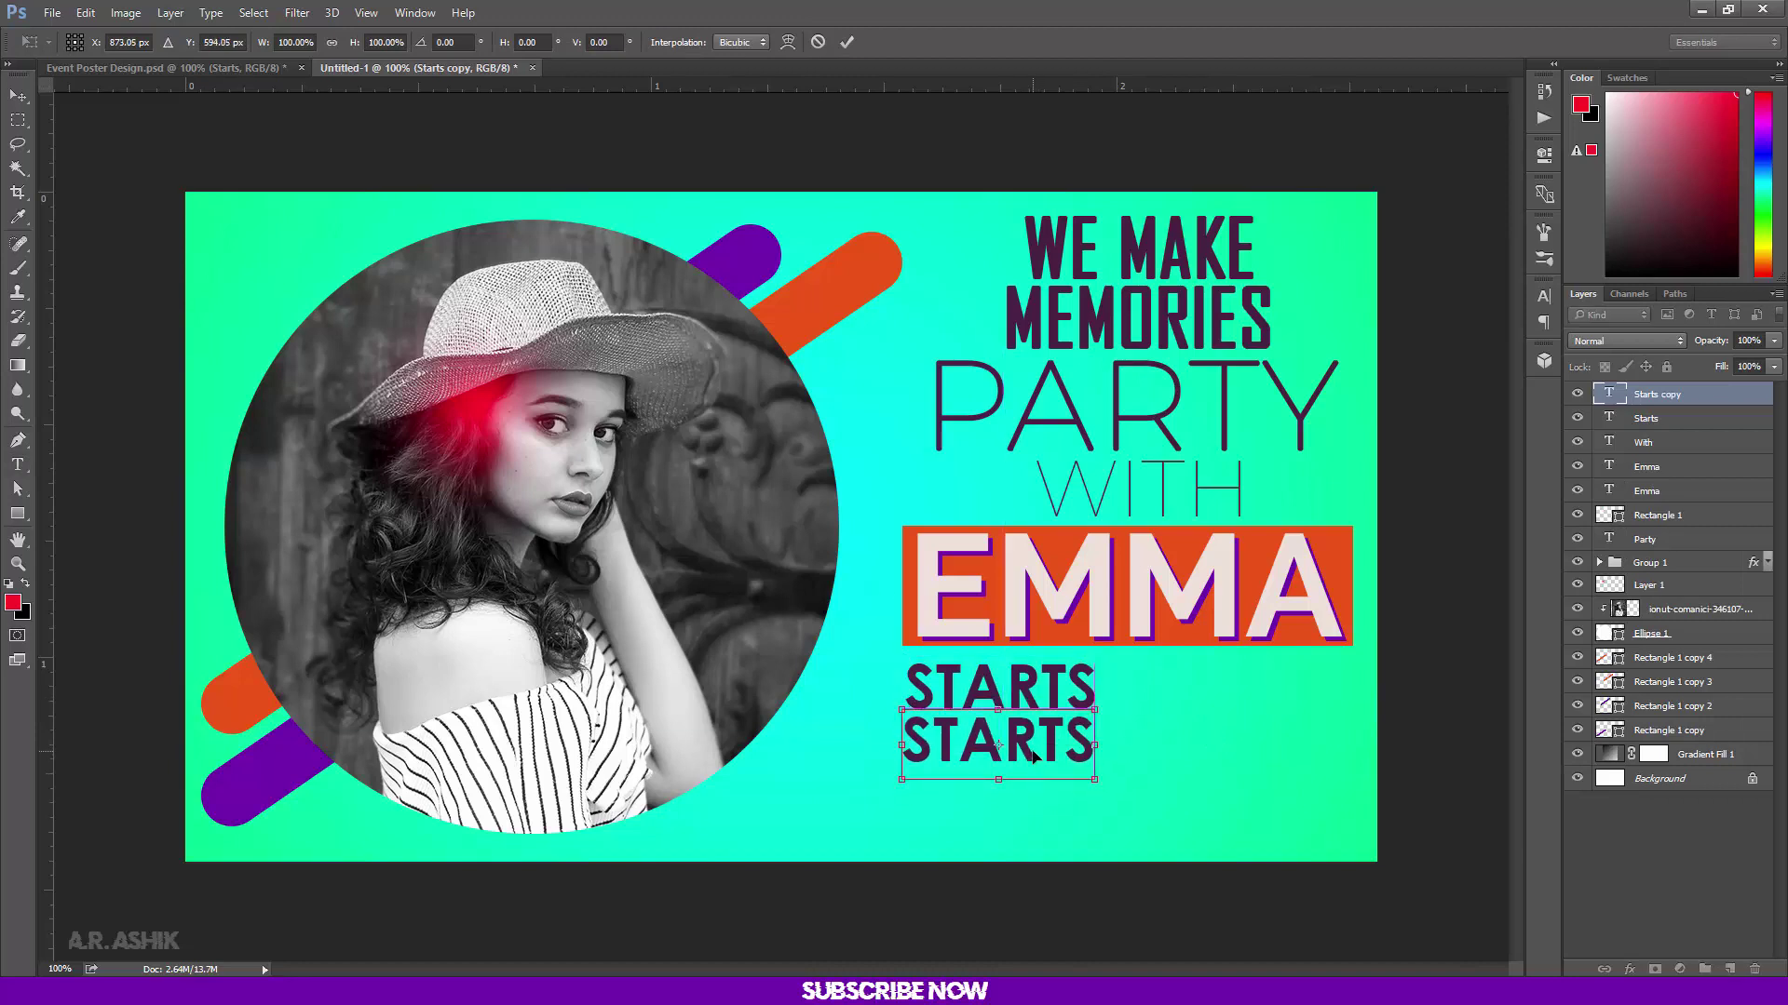
{"action": "key", "text": "t"}
{"action": "double_click", "coordinate": [1032, 756]}
{"action": "type", "text": "ON"}
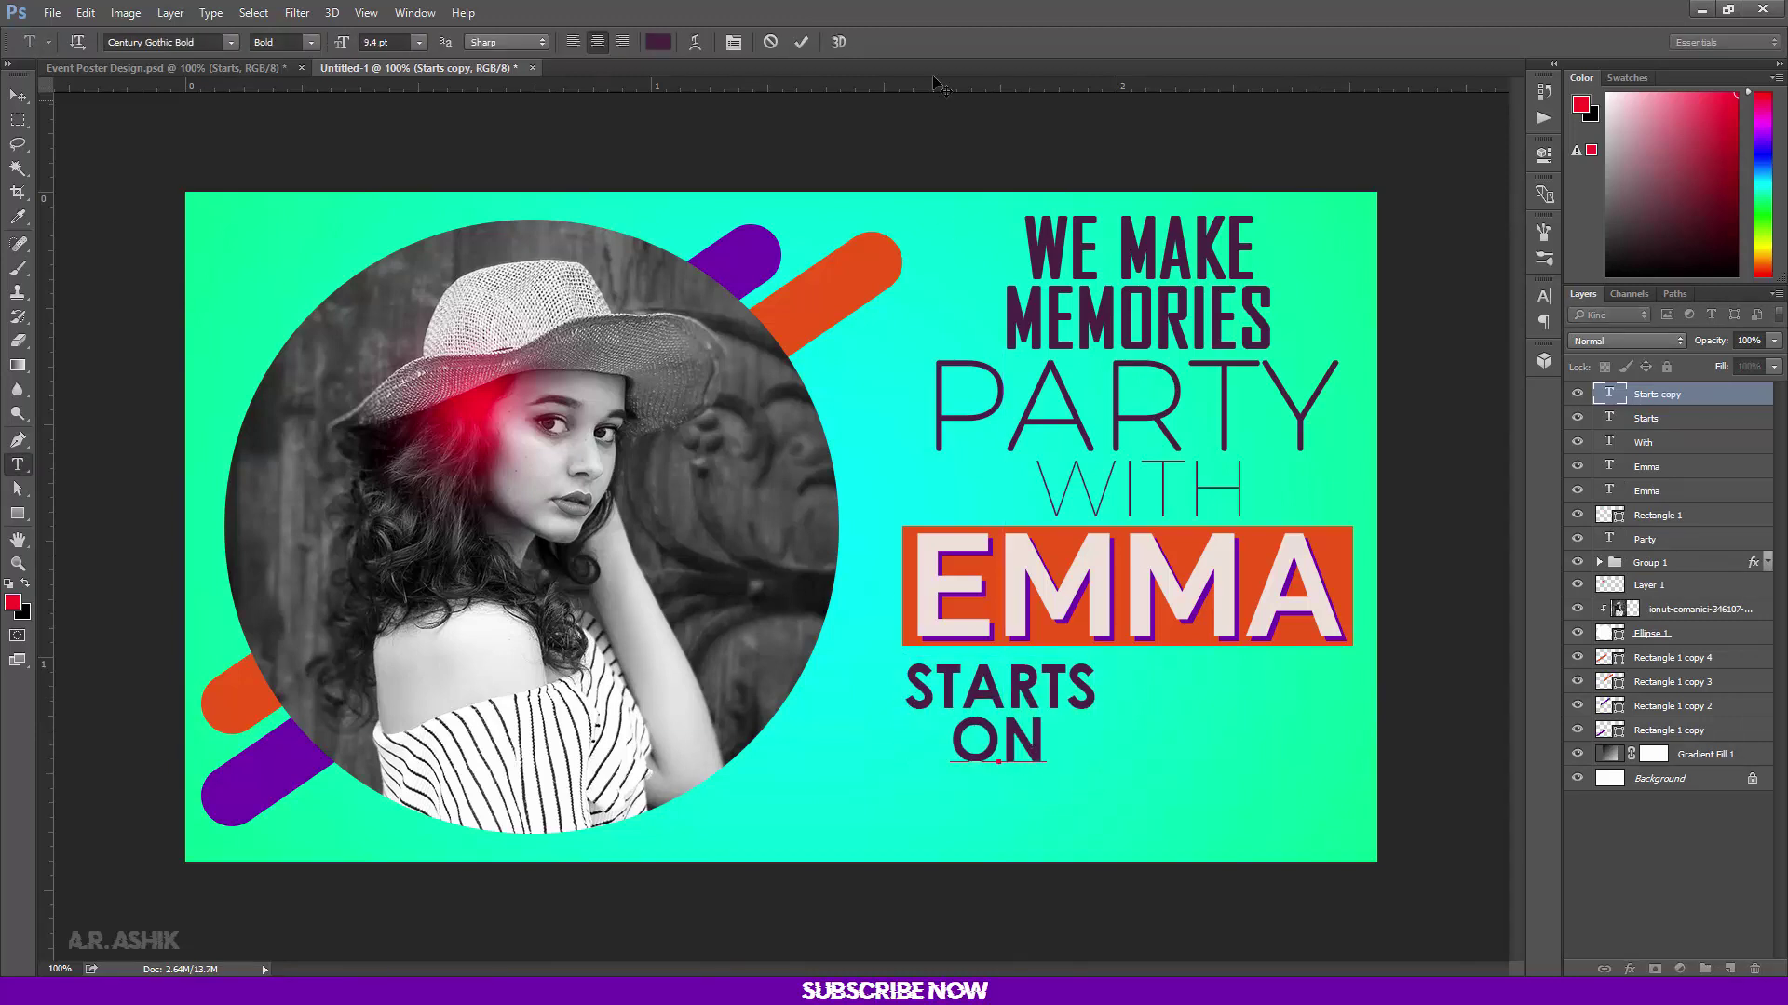
{"action": "left_click", "coordinate": [800, 43]}
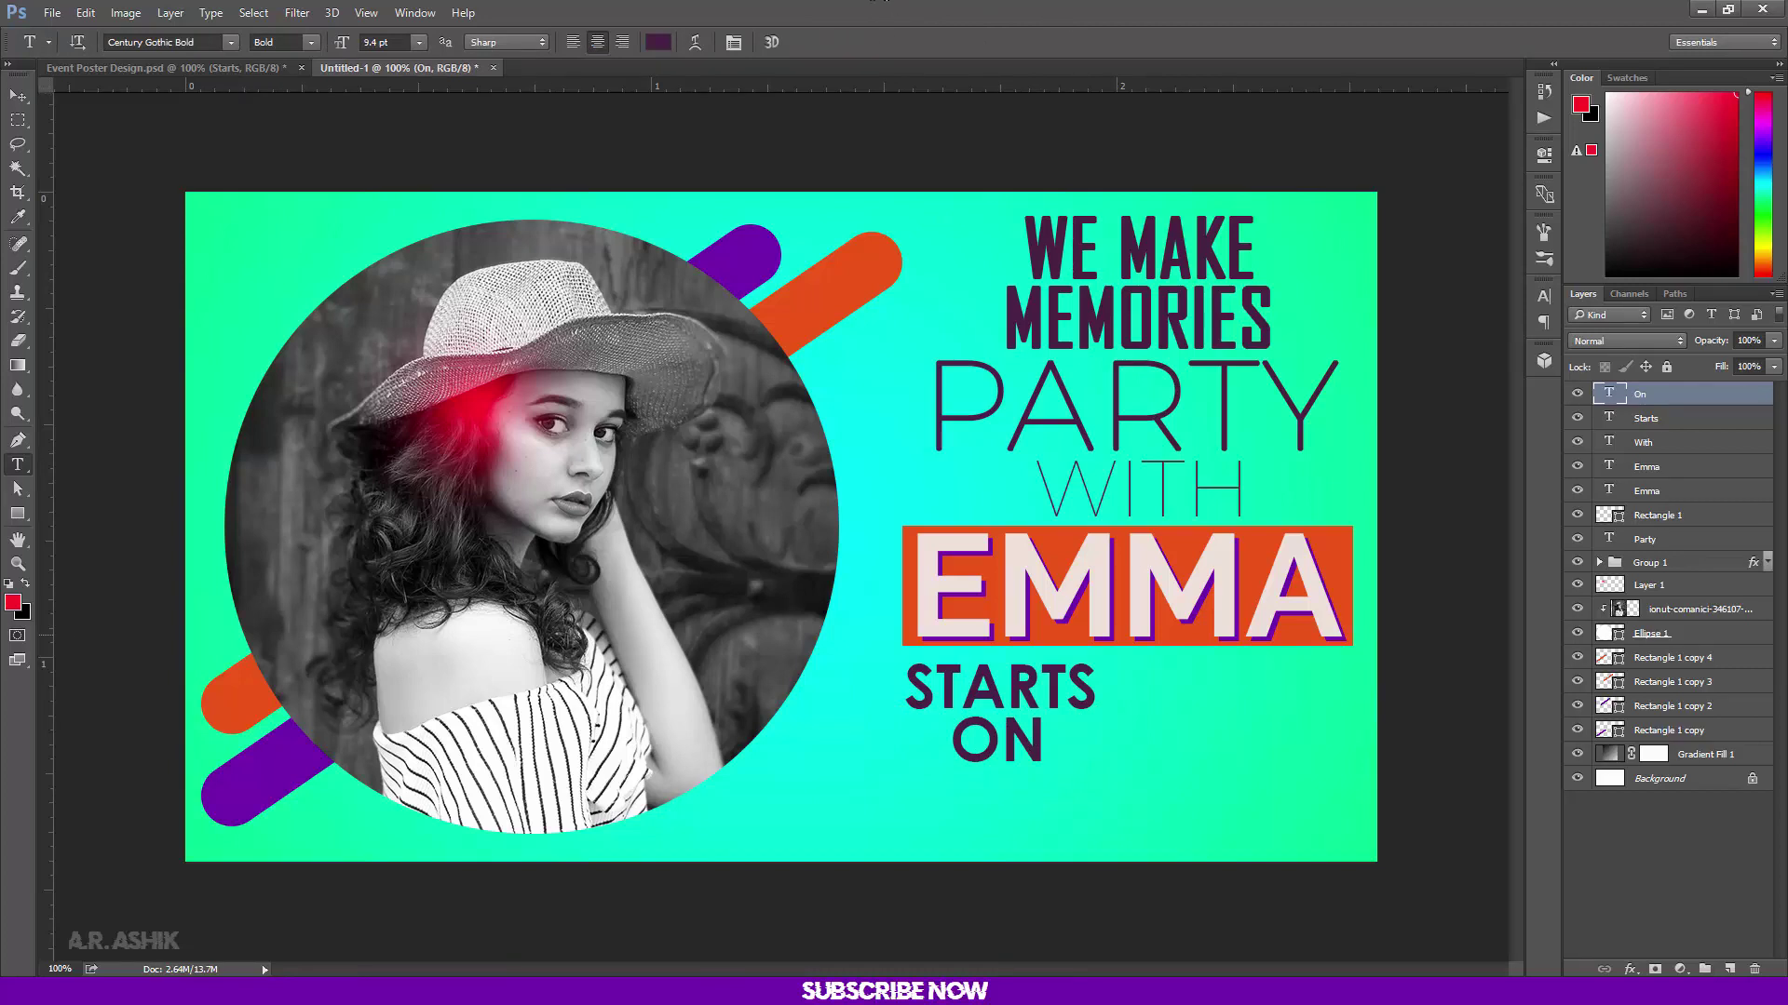
Draw a rectangle about 139 x 126 px to the right of STARTS ON and fill it with the stripes' orange, ed5616
{"action": "left_click", "coordinate": [18, 513]}
{"action": "left_click_drag", "start_coordinate": [1188, 663], "coordinate": [1317, 780]}
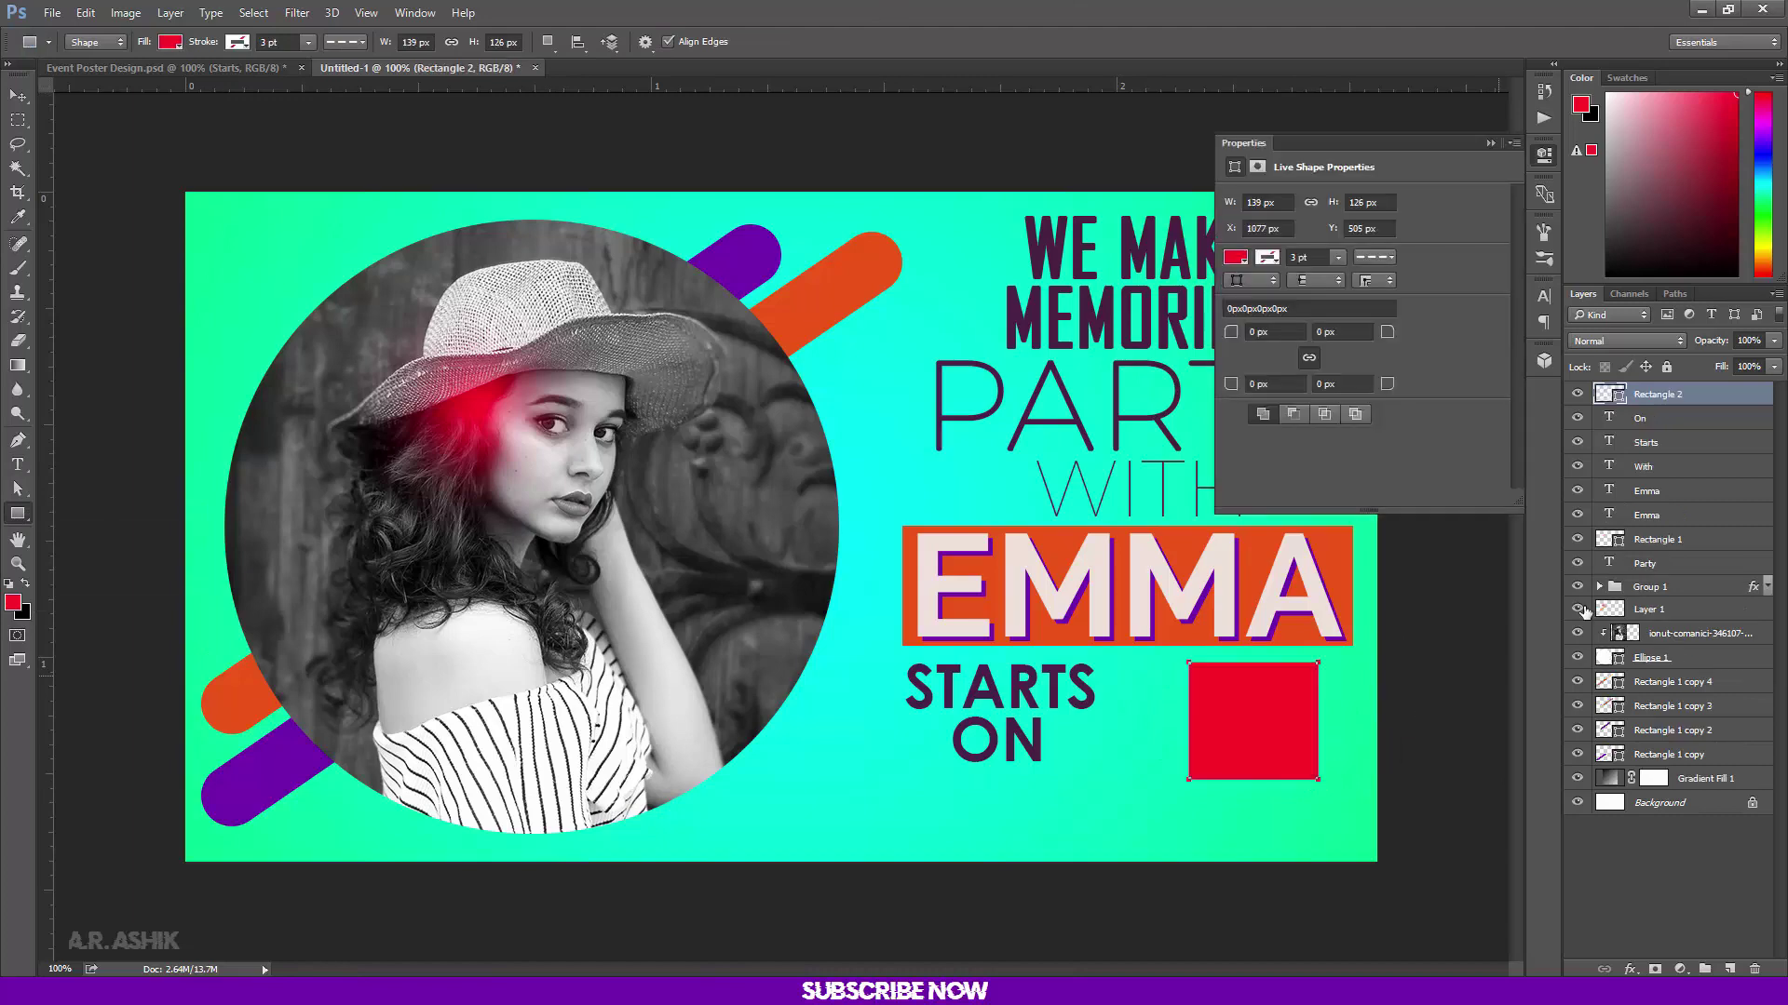
{"action": "double_click", "coordinate": [1619, 395]}
{"action": "left_click", "coordinate": [894, 261]}
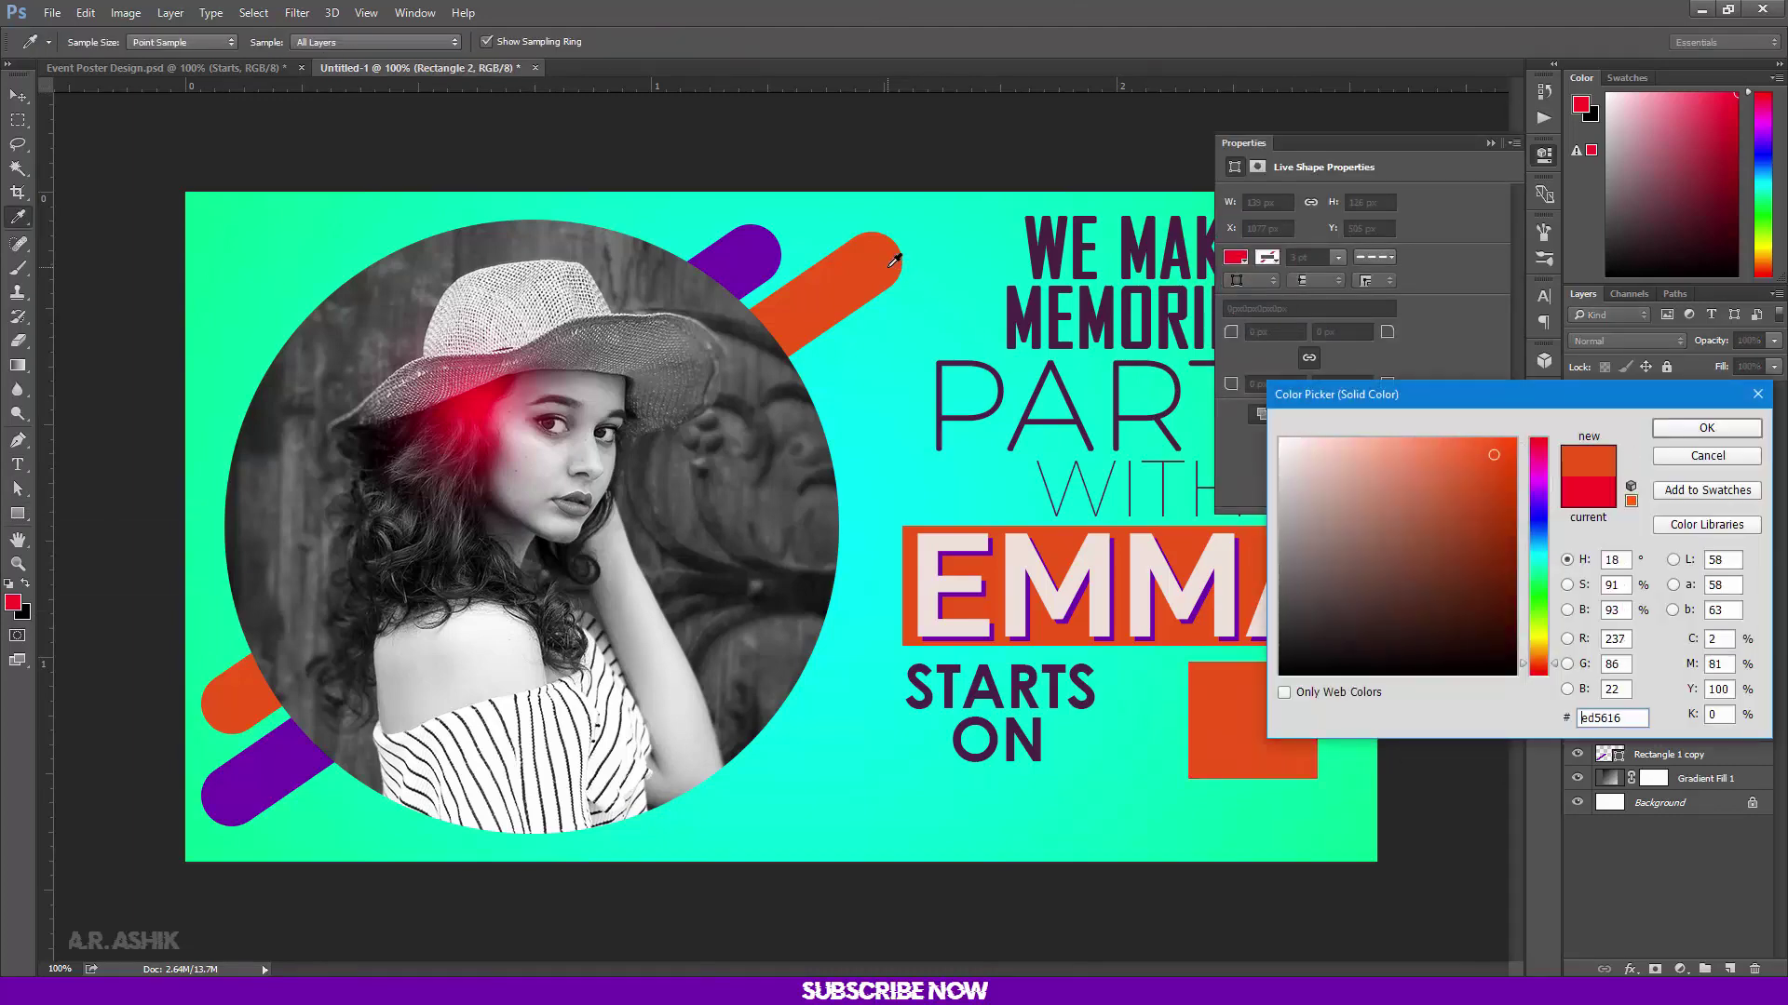
{"action": "key", "text": "Return"}
Resize the orange rectangle below the EMMA banner to about 126 x 135 px
{"action": "key", "text": "ctrl+plus"}
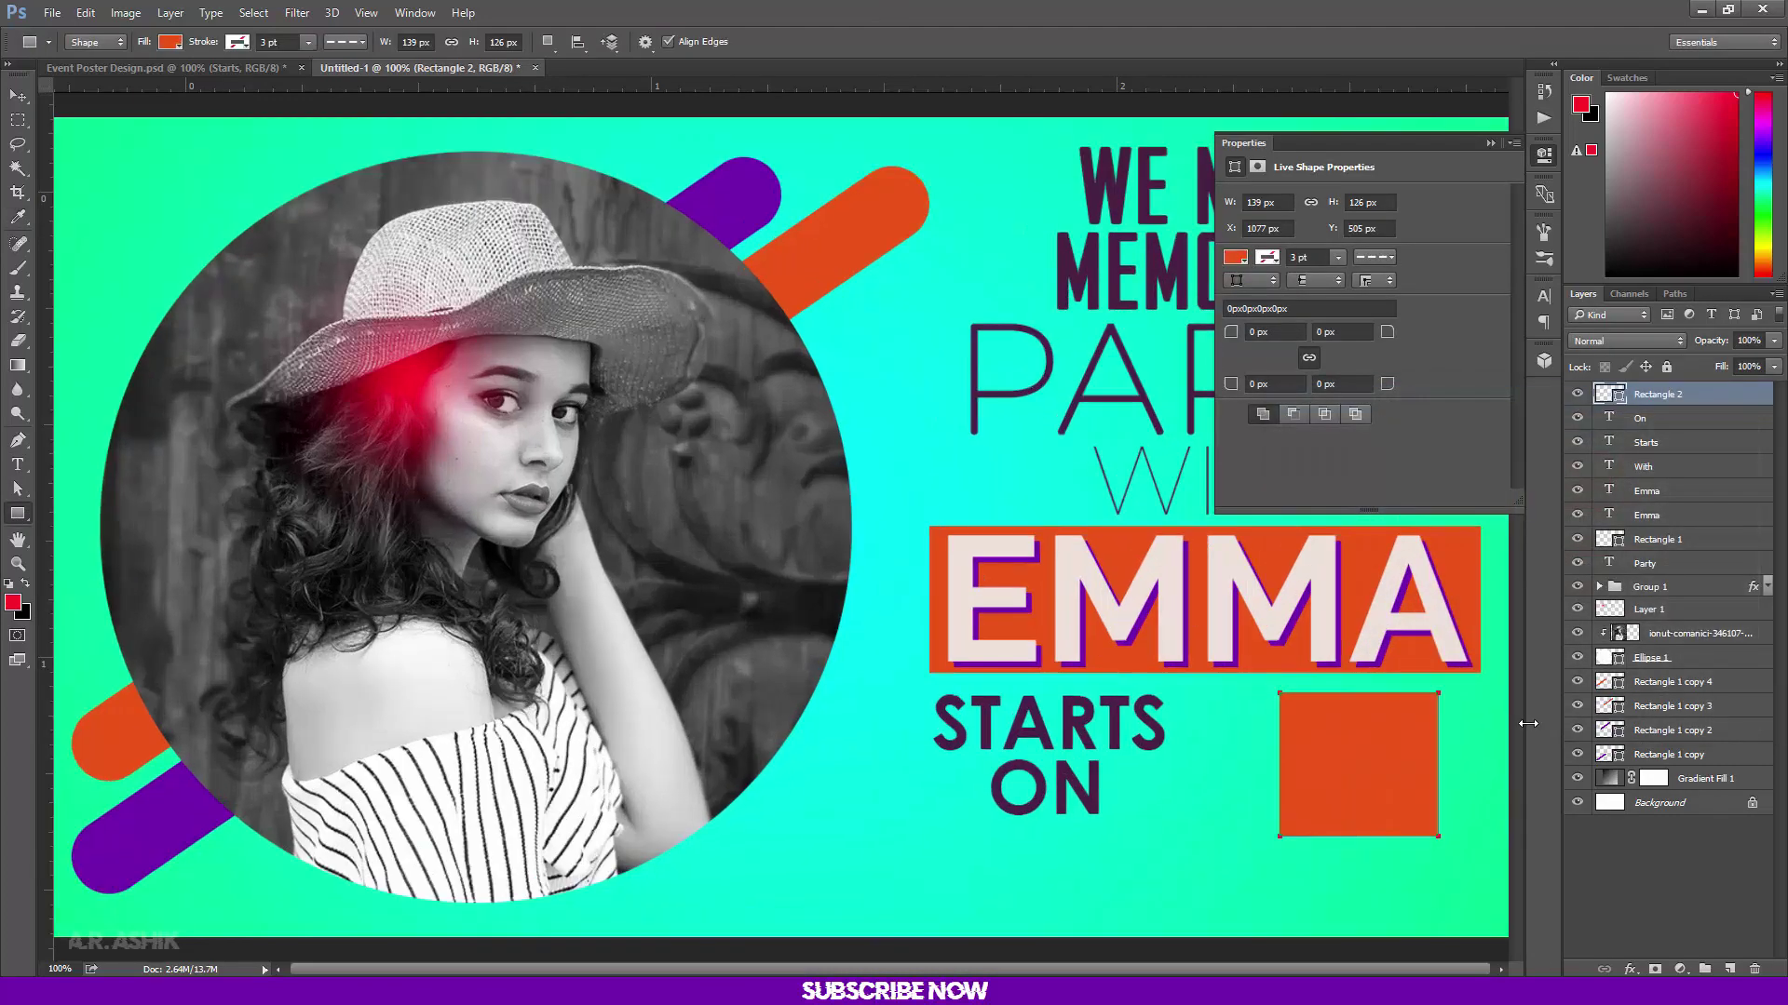
{"action": "left_click_drag", "start_coordinate": [1383, 826], "coordinate": [970, 557]}
{"action": "left_click", "coordinate": [16, 98]}
{"action": "left_click_drag", "start_coordinate": [1017, 674], "coordinate": [1026, 685]}
{"action": "key", "text": "Return"}
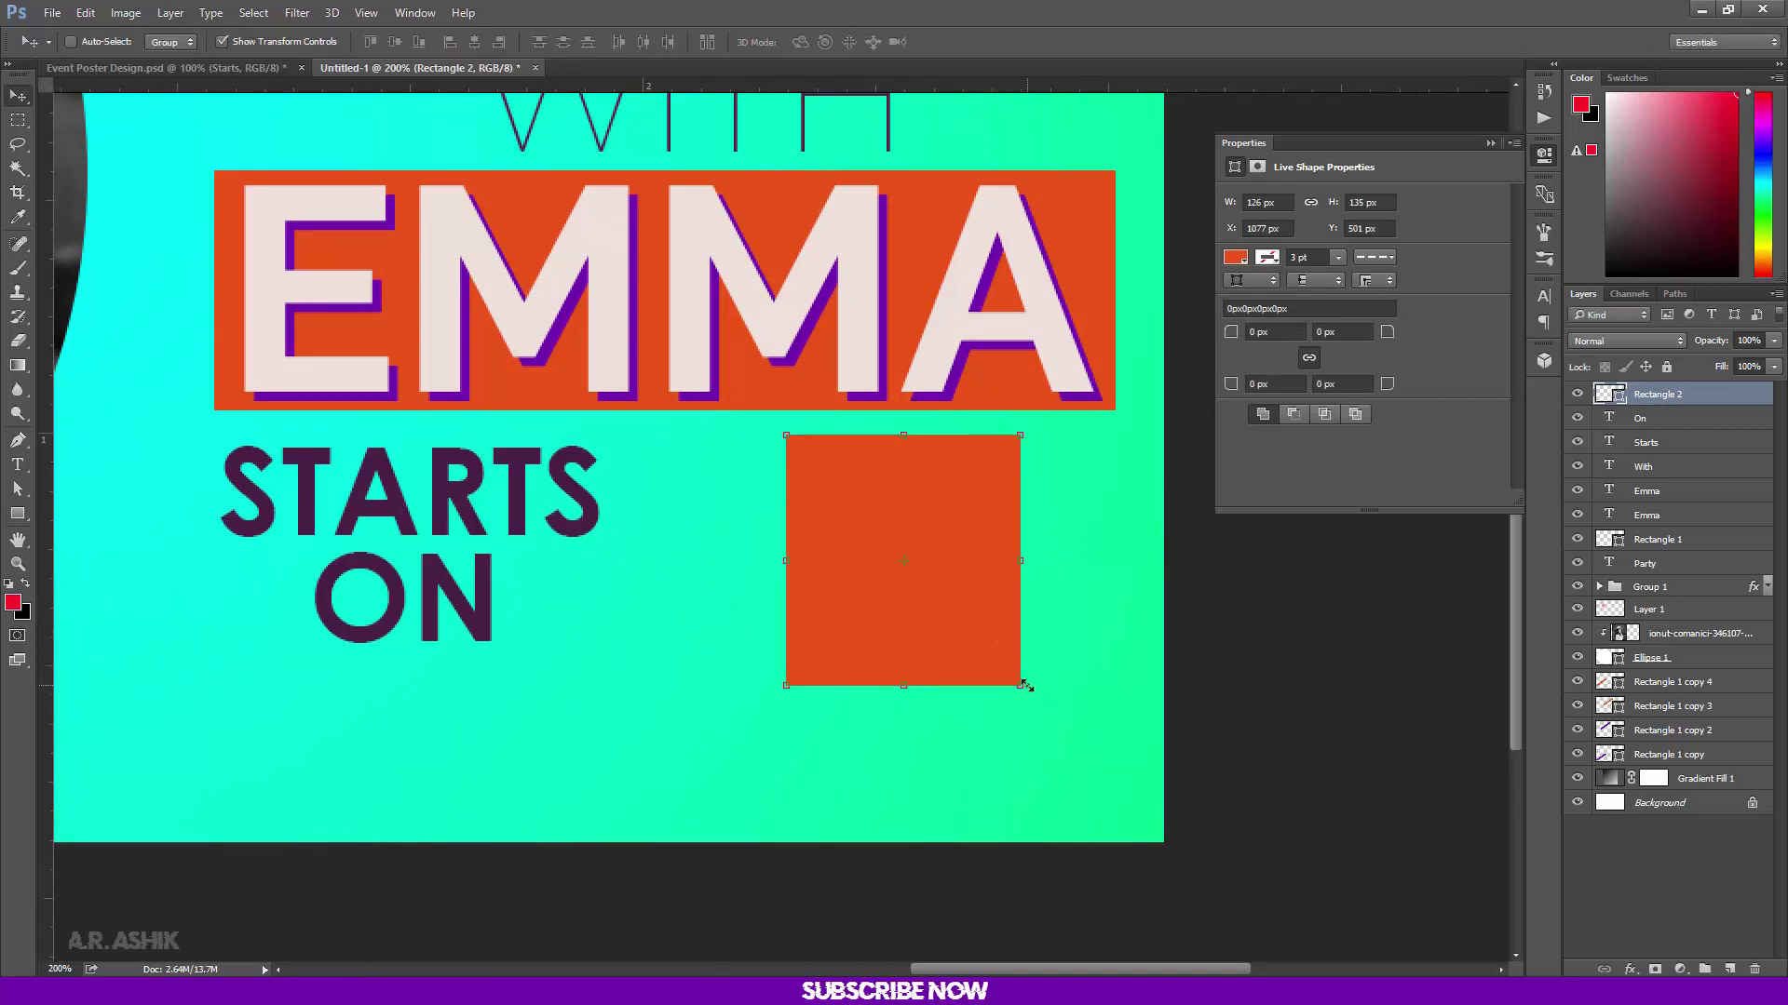
Duplicate the orange rectangle and fill the copy with white, ffffff
{"action": "key", "text": "ctrl+j"}
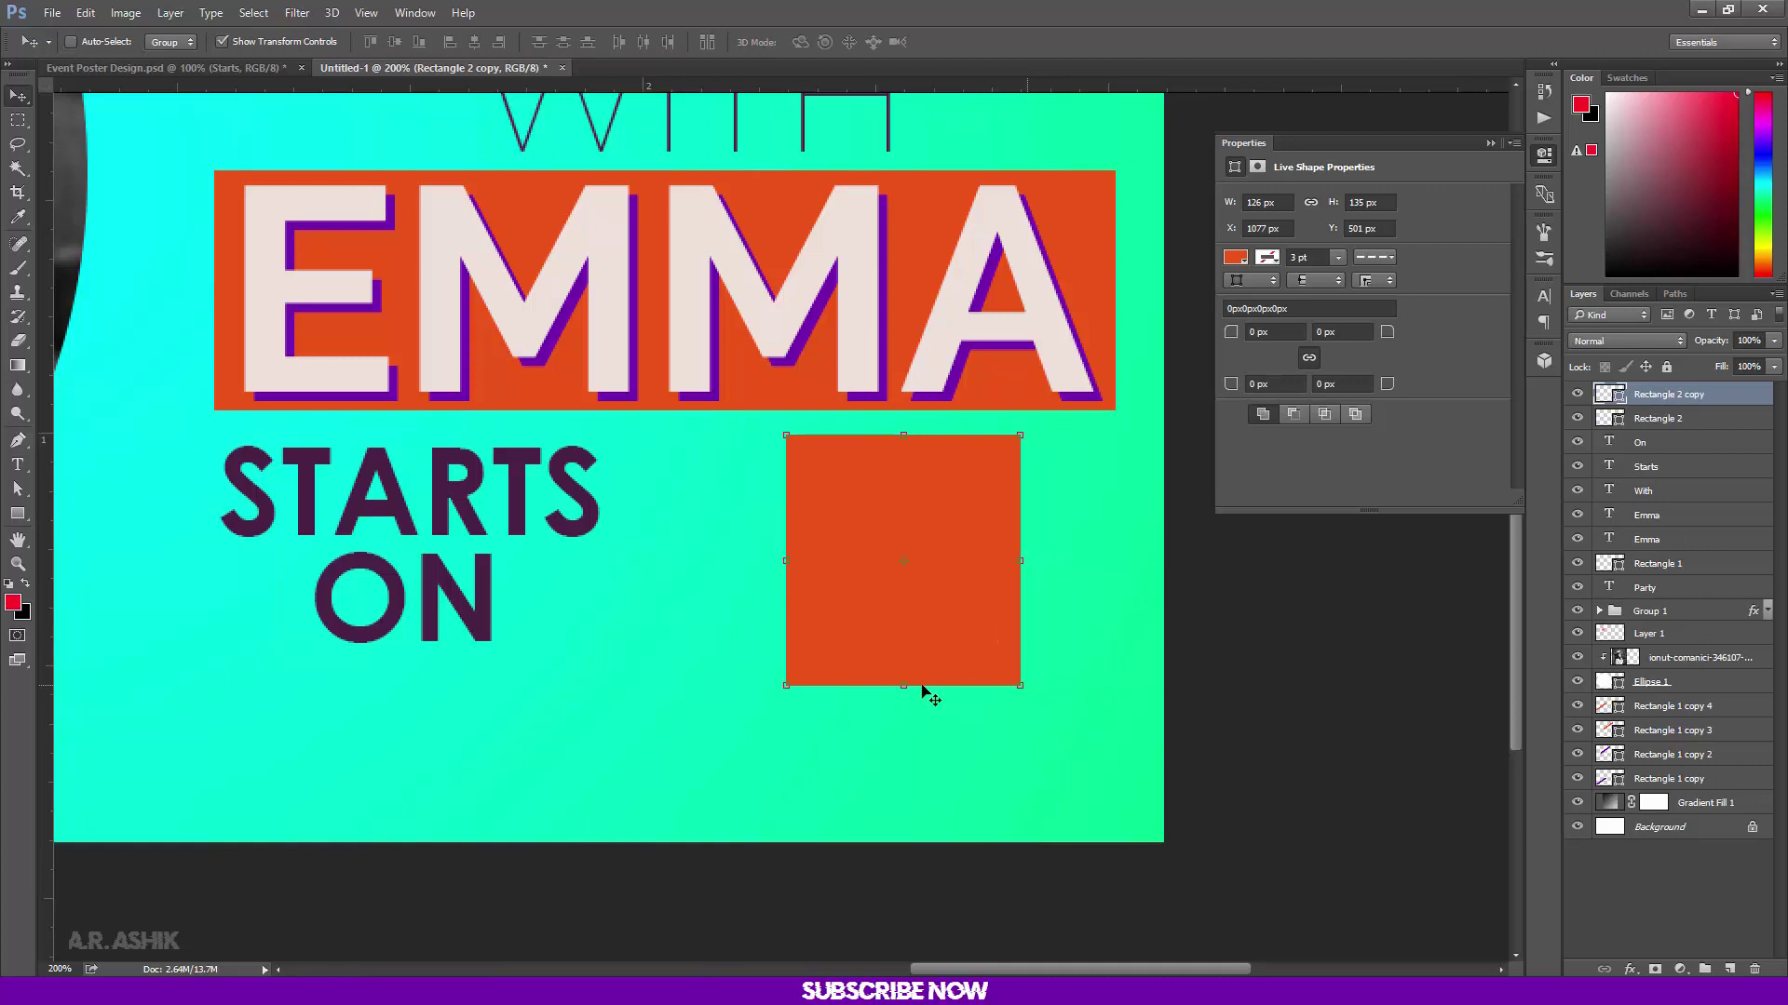
{"action": "double_click", "coordinate": [1619, 396]}
{"action": "type", "text": "ffffff"}
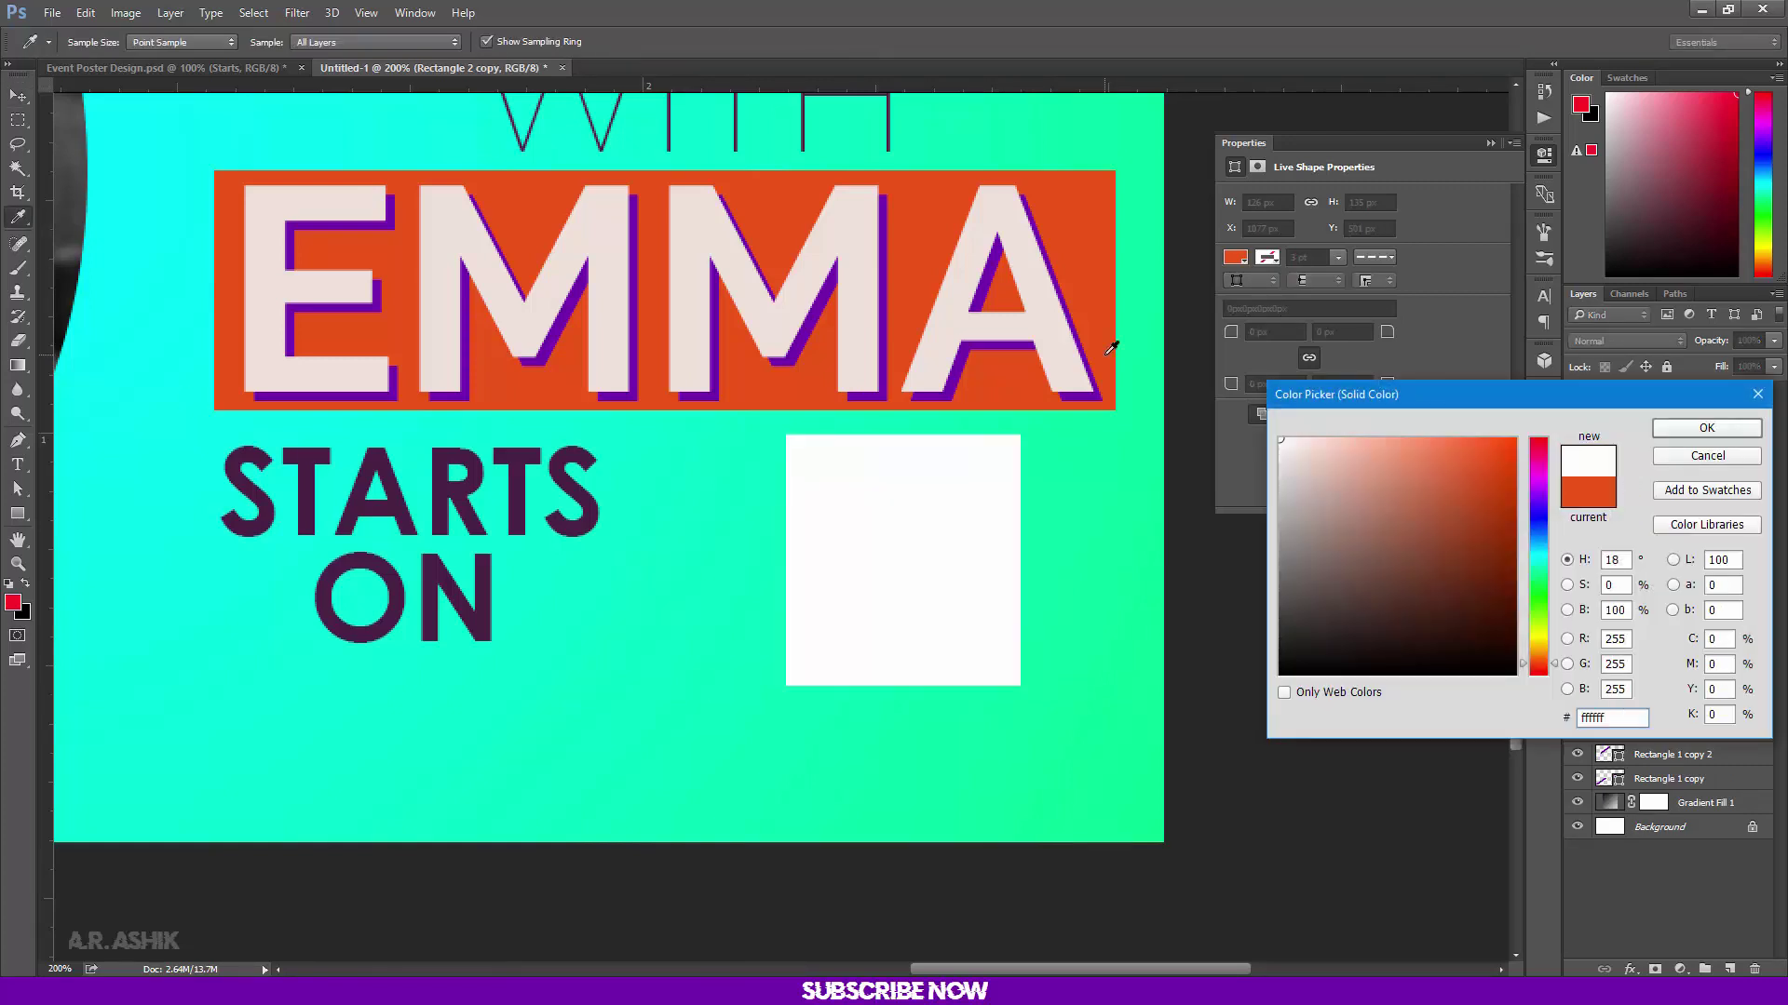
{"action": "left_click", "coordinate": [1690, 428]}
Bring the orange rectangle above the white copy and shorten it to a header strip about 31 px high
{"action": "left_click_drag", "start_coordinate": [1673, 398], "coordinate": [1671, 422]}
{"action": "key", "text": "ctrl+t"}
{"action": "left_click_drag", "start_coordinate": [903, 685], "coordinate": [908, 493]}
{"action": "key", "text": "Return"}
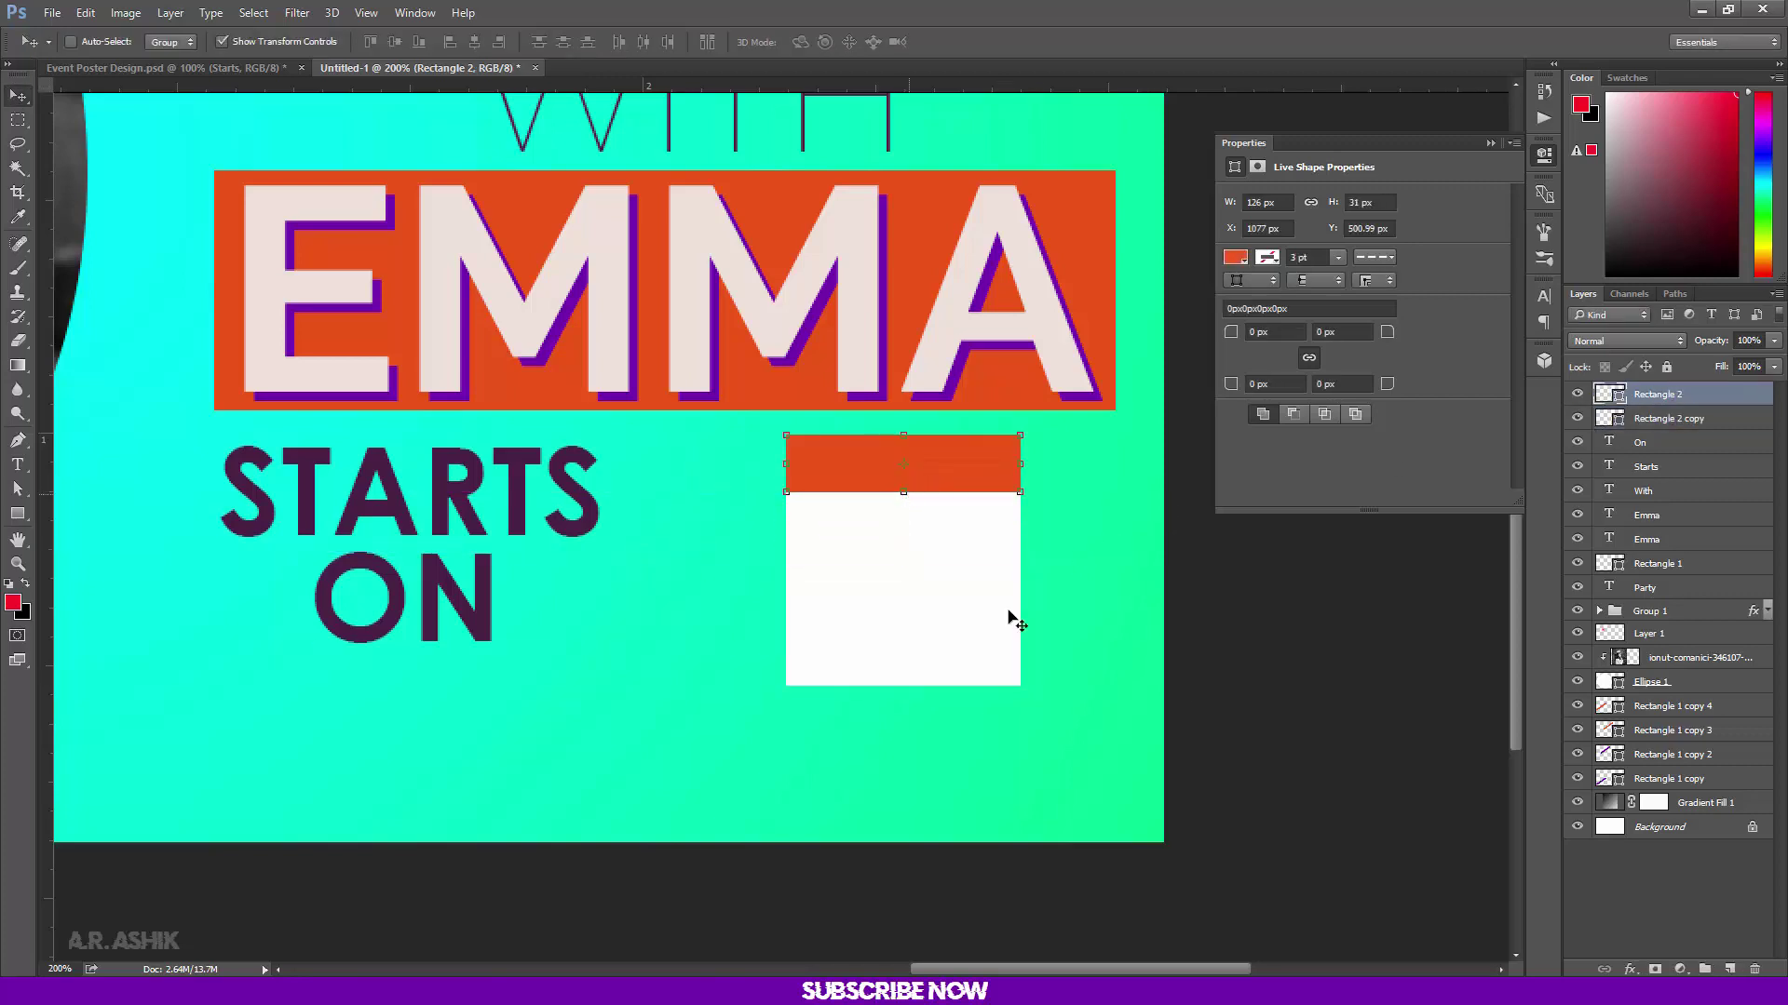
Add a horizontal text layer reading "DECEMBER" near the calendar shape
{"action": "left_click", "coordinate": [1641, 879]}
{"action": "right_click", "coordinate": [17, 463]}
{"action": "left_click", "coordinate": [102, 464]}
{"action": "left_click", "coordinate": [686, 675]}
{"action": "type", "text": "DECEMBER"}
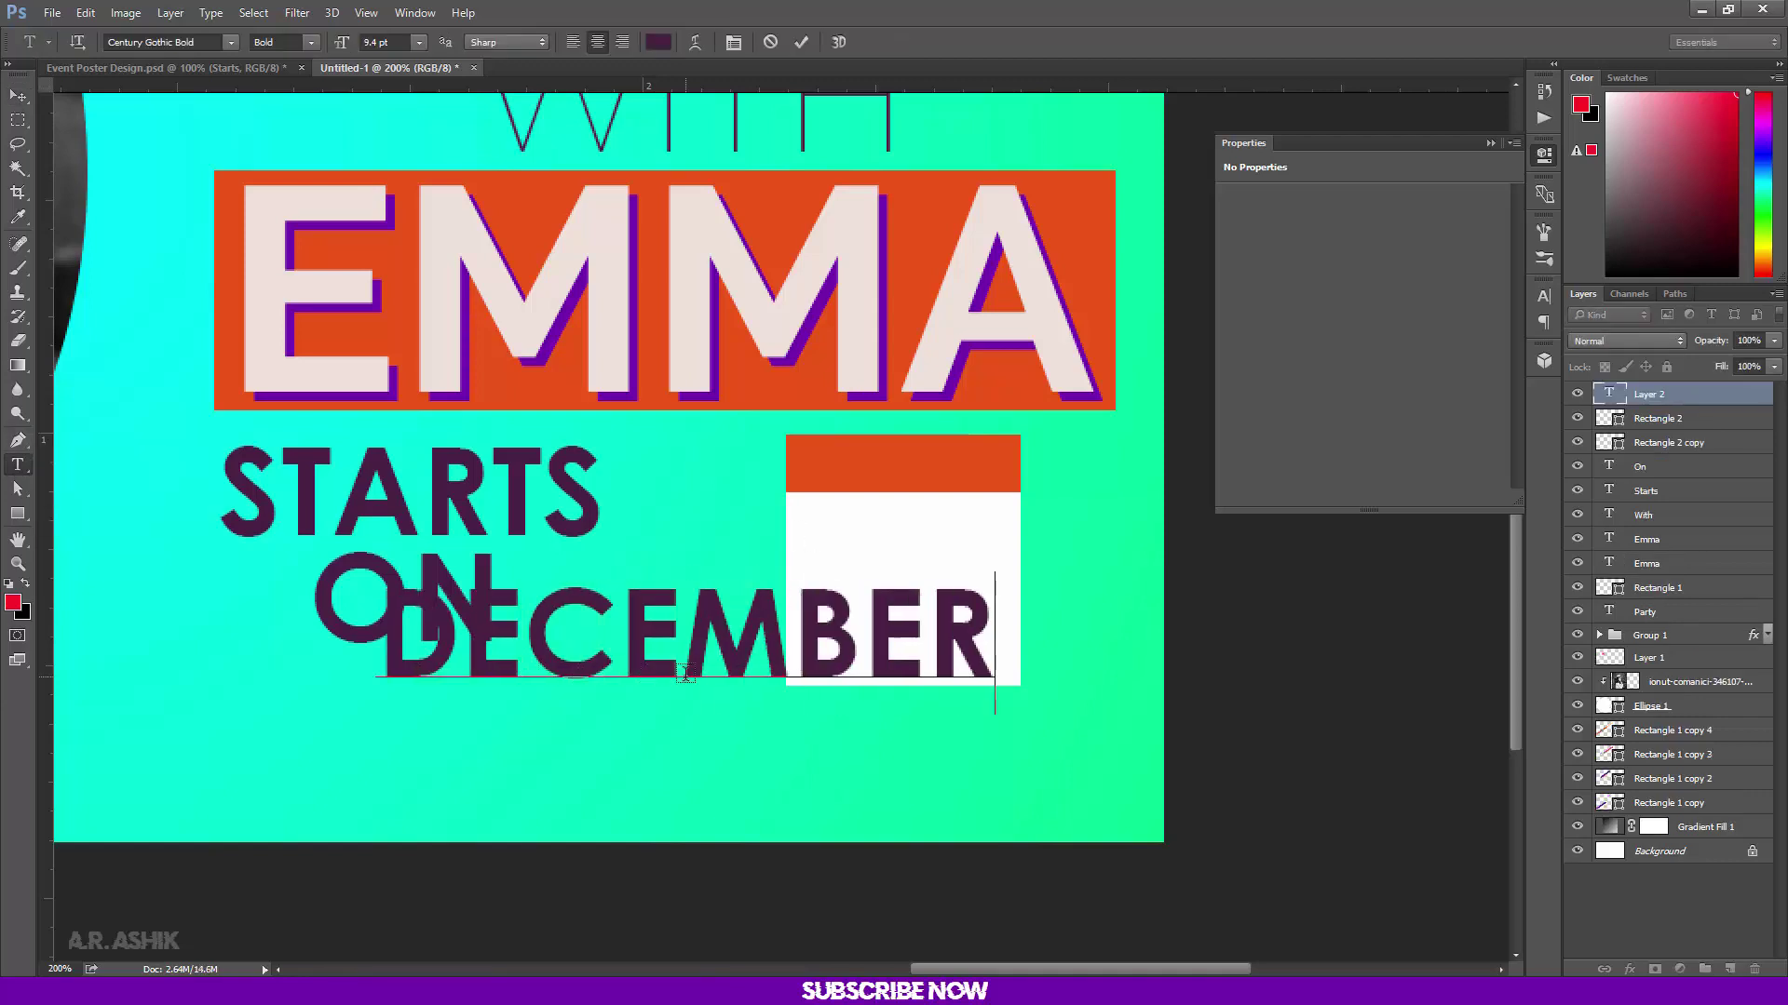
Color the DECEMBER text with the off-white sampled from the EMMA letters
{"action": "key", "text": "ctrl+a"}
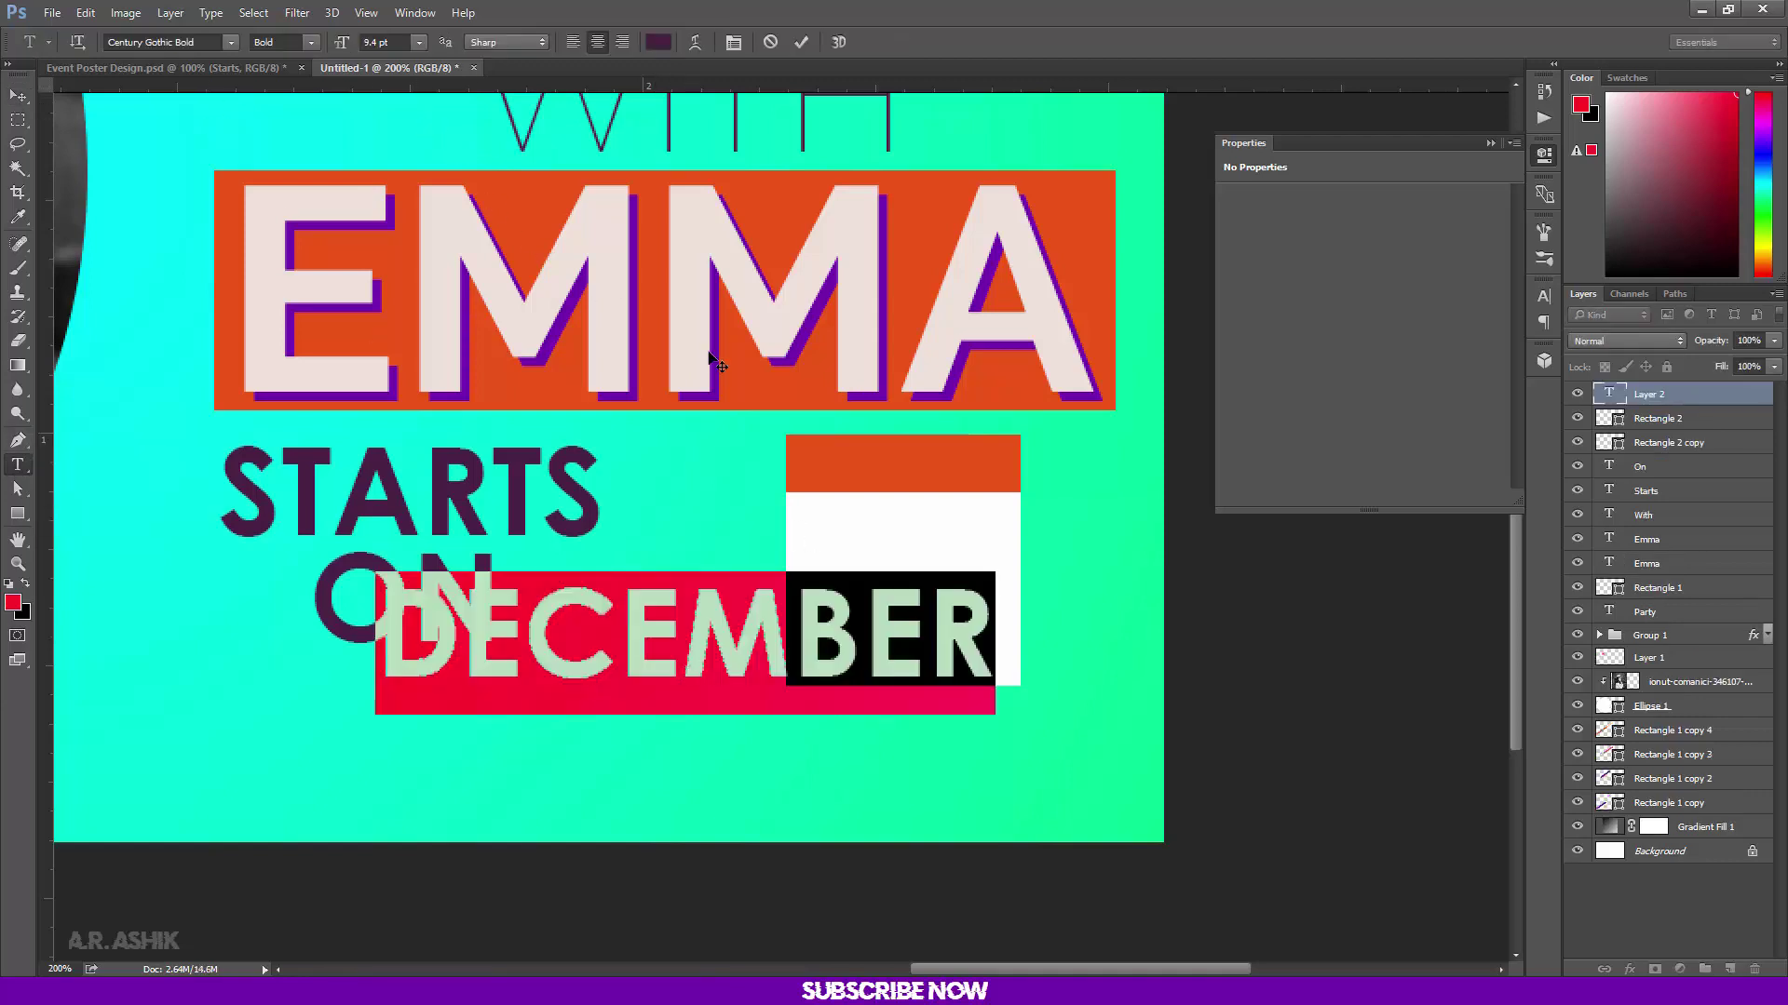
{"action": "left_click", "coordinate": [659, 44]}
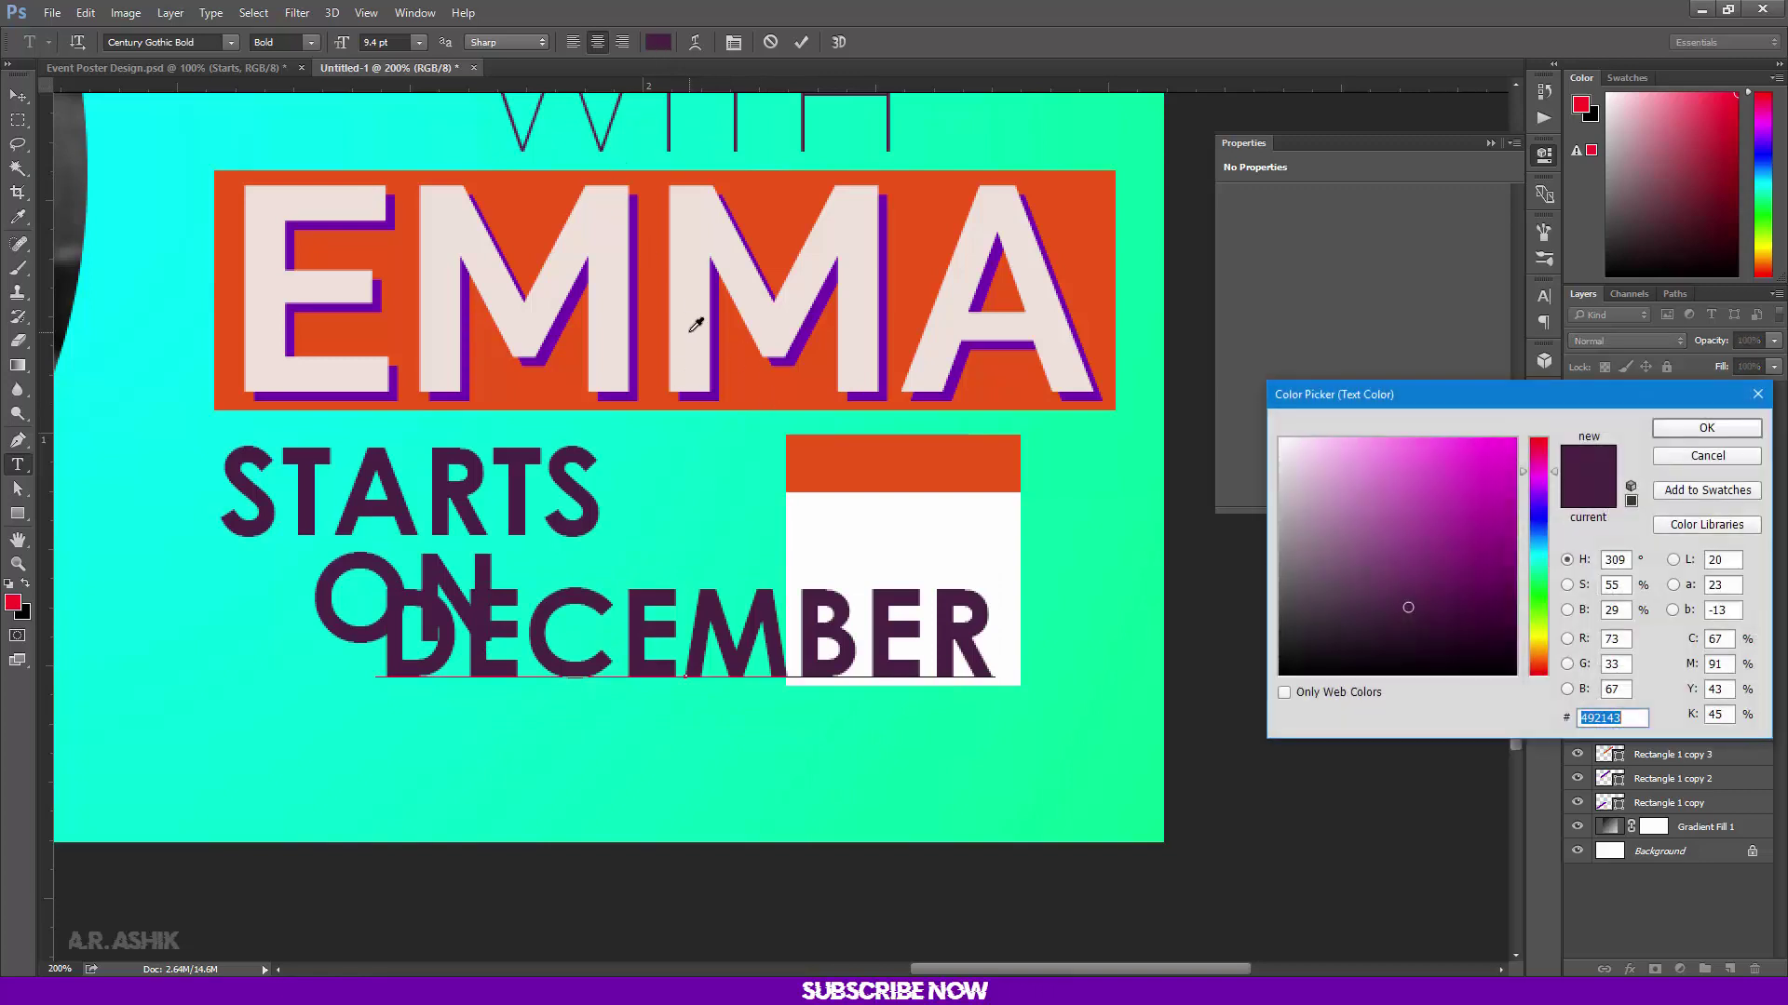
{"action": "left_click", "coordinate": [696, 322]}
{"action": "left_click", "coordinate": [1707, 428]}
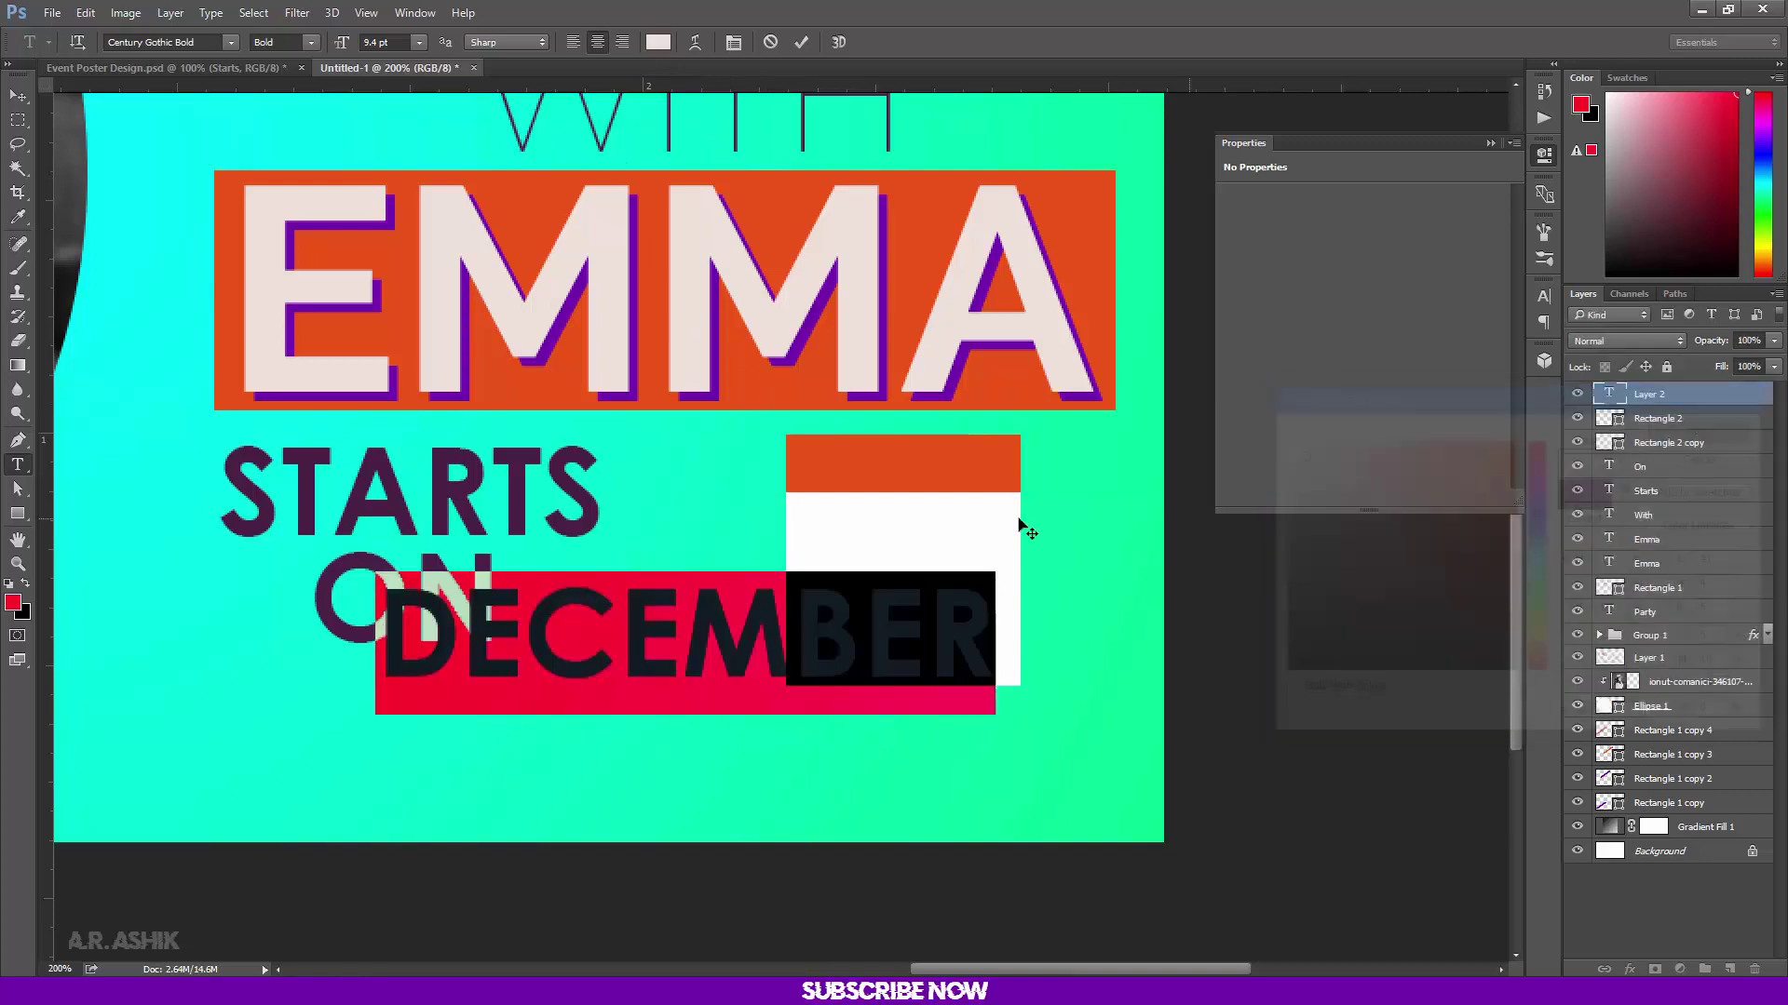
Reduce the DECEMBER text to 4.4 pt and place it over the orange header strip
{"action": "left_click_drag", "start_coordinate": [335, 51], "coordinate": [316, 52]}
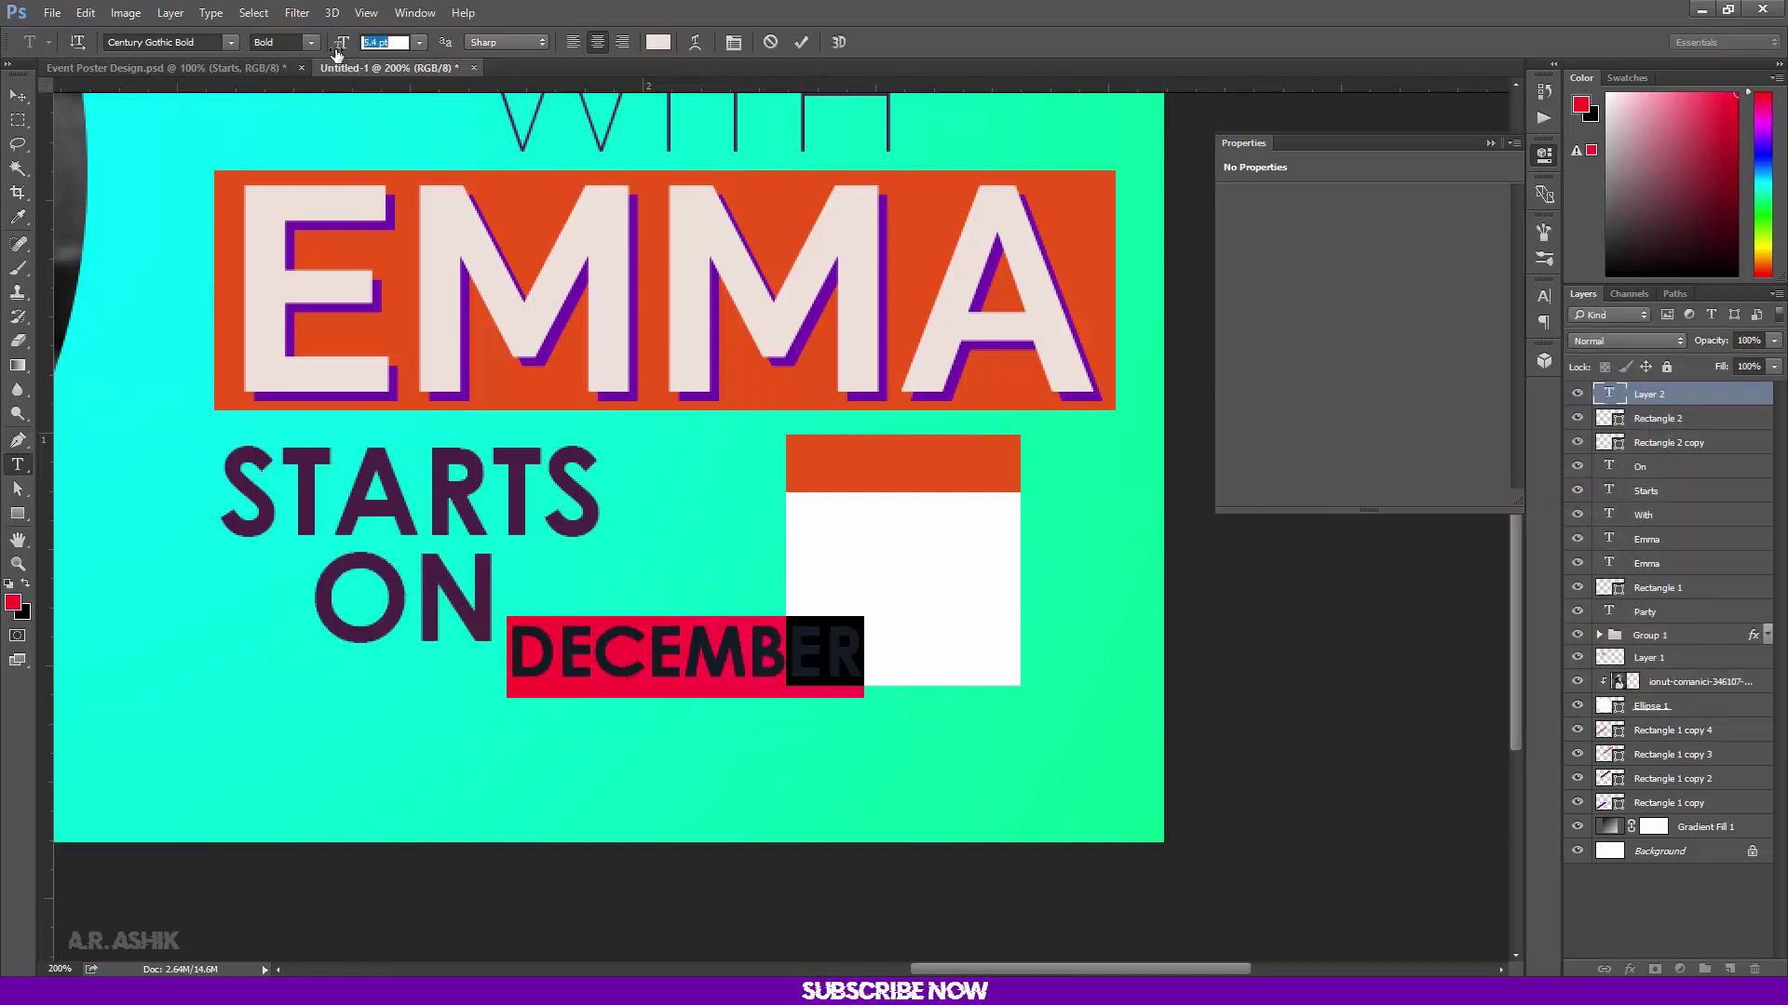
{"action": "left_click_drag", "start_coordinate": [1143, 710], "coordinate": [1350, 511]}
{"action": "left_click_drag", "start_coordinate": [346, 43], "coordinate": [343, 43]}
{"action": "left_click", "coordinate": [801, 42]}
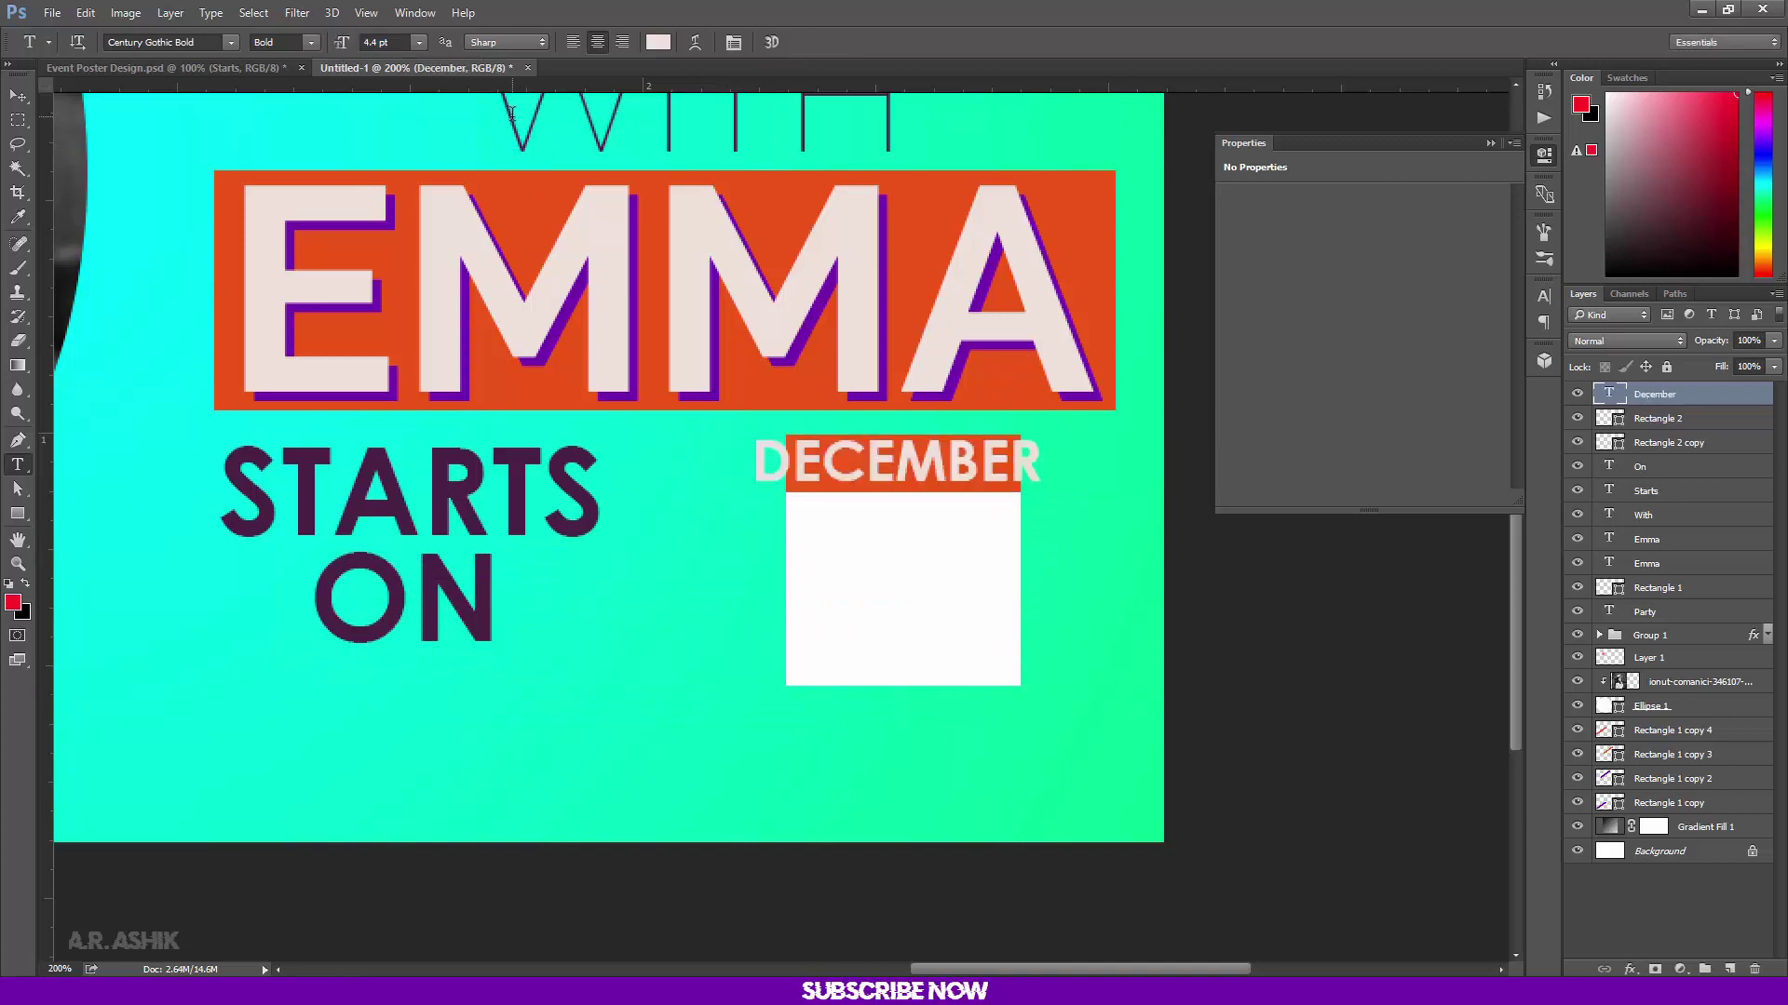
Scale the DECEMBER text to about 3.53 pt so it fits the width of the orange strip
{"action": "key", "text": "ctrl+t"}
{"action": "left_click_drag", "start_coordinate": [963, 485], "coordinate": [1021, 496]}
{"action": "key", "text": "Return"}
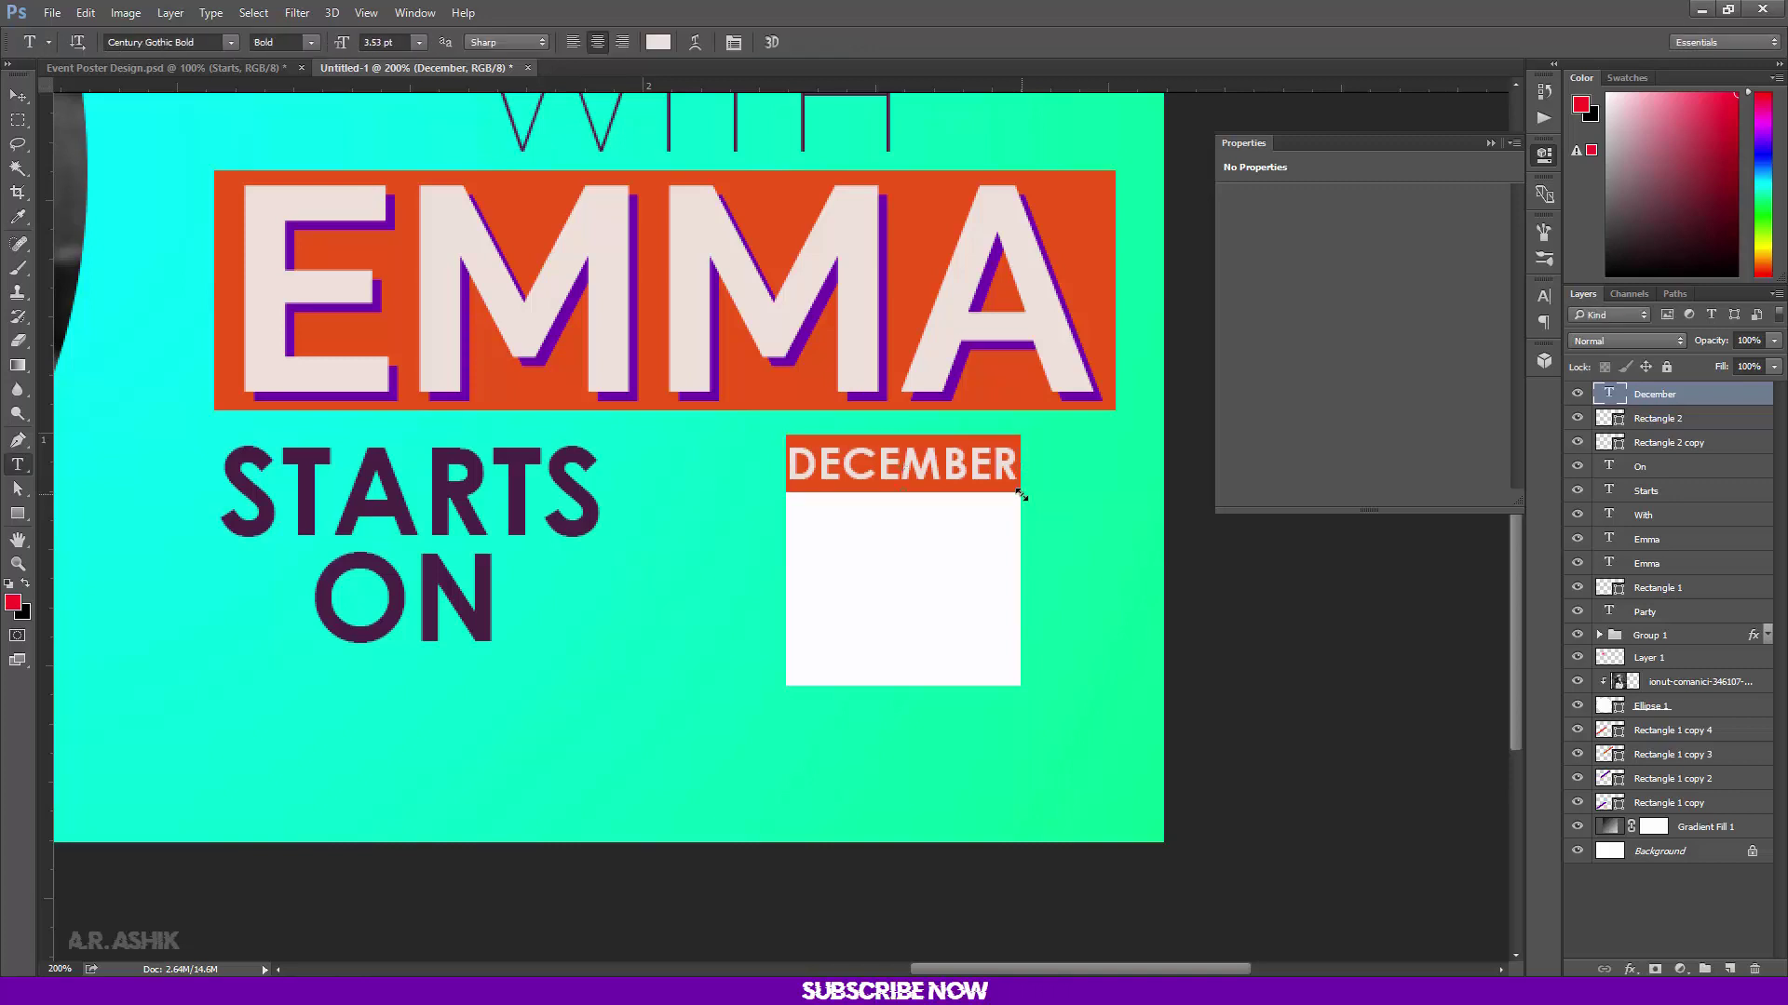
Add the text "27" beside the calendar and color it with the banner's orange, ed5616
{"action": "left_click", "coordinate": [730, 665]}
{"action": "type", "text": "27"}
{"action": "key", "text": "ctrl+a"}
{"action": "left_click", "coordinate": [658, 42]}
{"action": "left_click", "coordinate": [536, 174]}
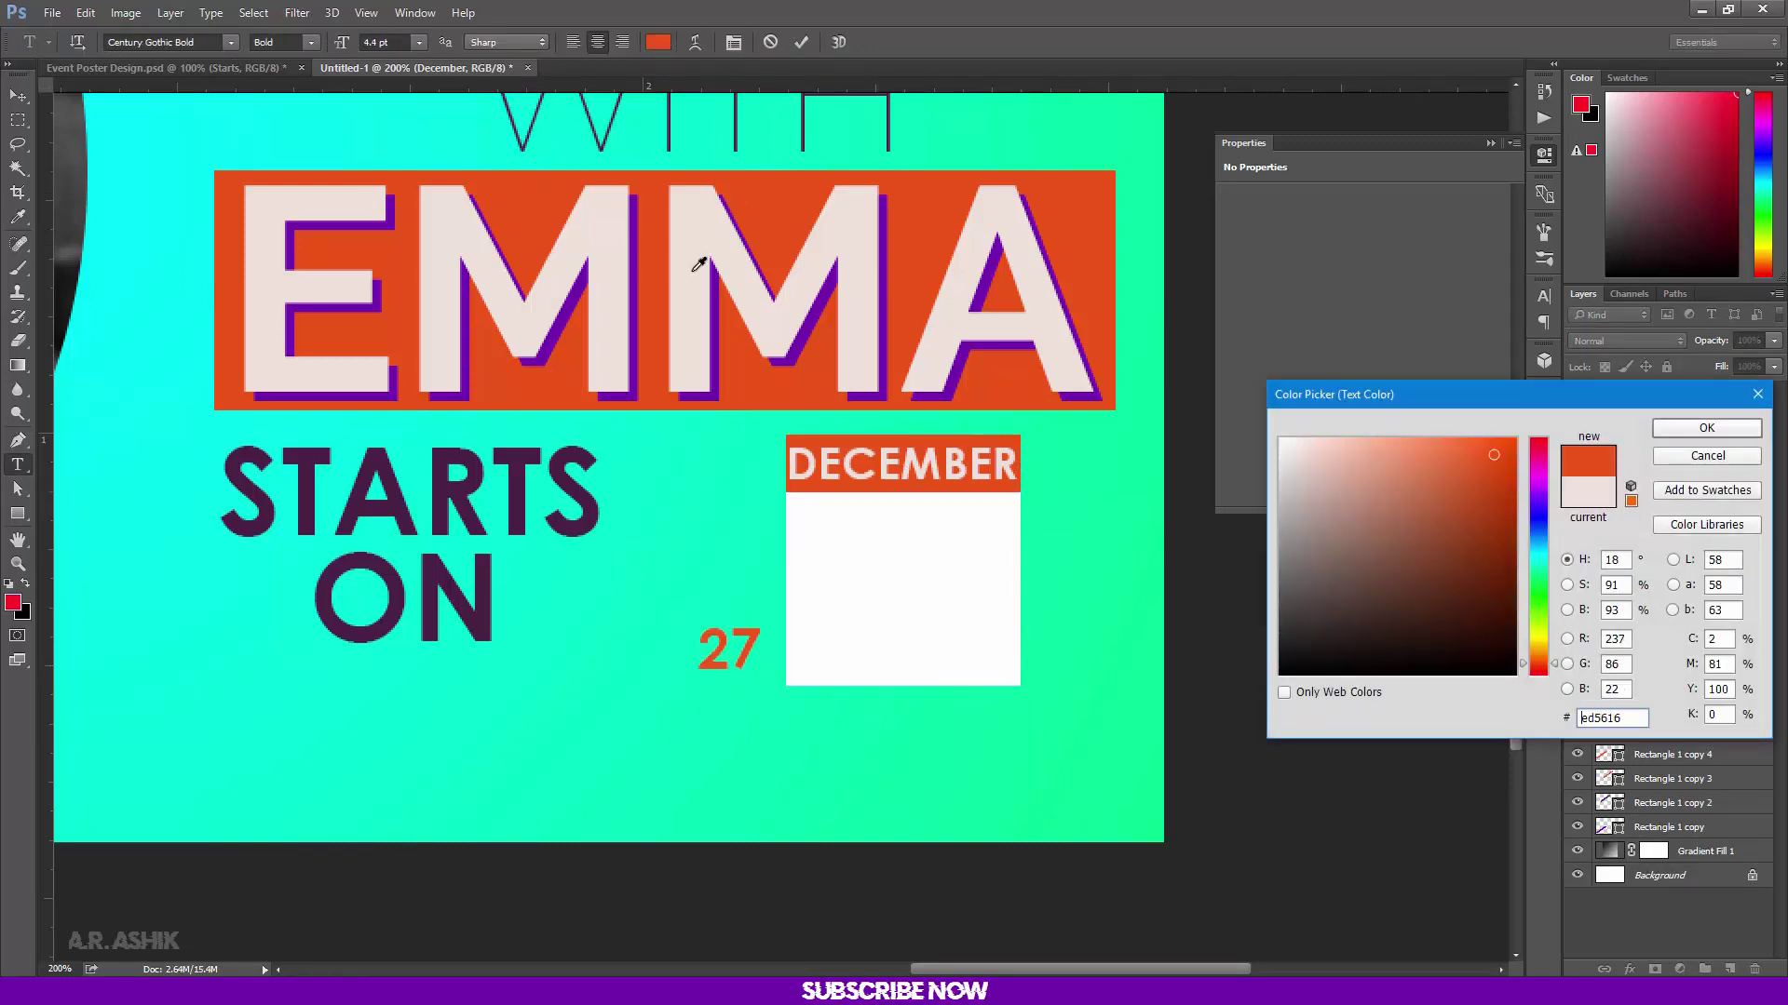
{"action": "left_click", "coordinate": [1721, 427]}
Enlarge the 27 to 15.4 pt and center it on the calendar's white area
{"action": "left_click_drag", "start_coordinate": [342, 42], "coordinate": [409, 44]}
{"action": "left_click_drag", "start_coordinate": [945, 742], "coordinate": [1116, 703]}
{"action": "left_click_drag", "start_coordinate": [341, 48], "coordinate": [380, 48]}
{"action": "left_click_drag", "start_coordinate": [1120, 579], "coordinate": [1118, 578]}
{"action": "left_click", "coordinate": [799, 42]}
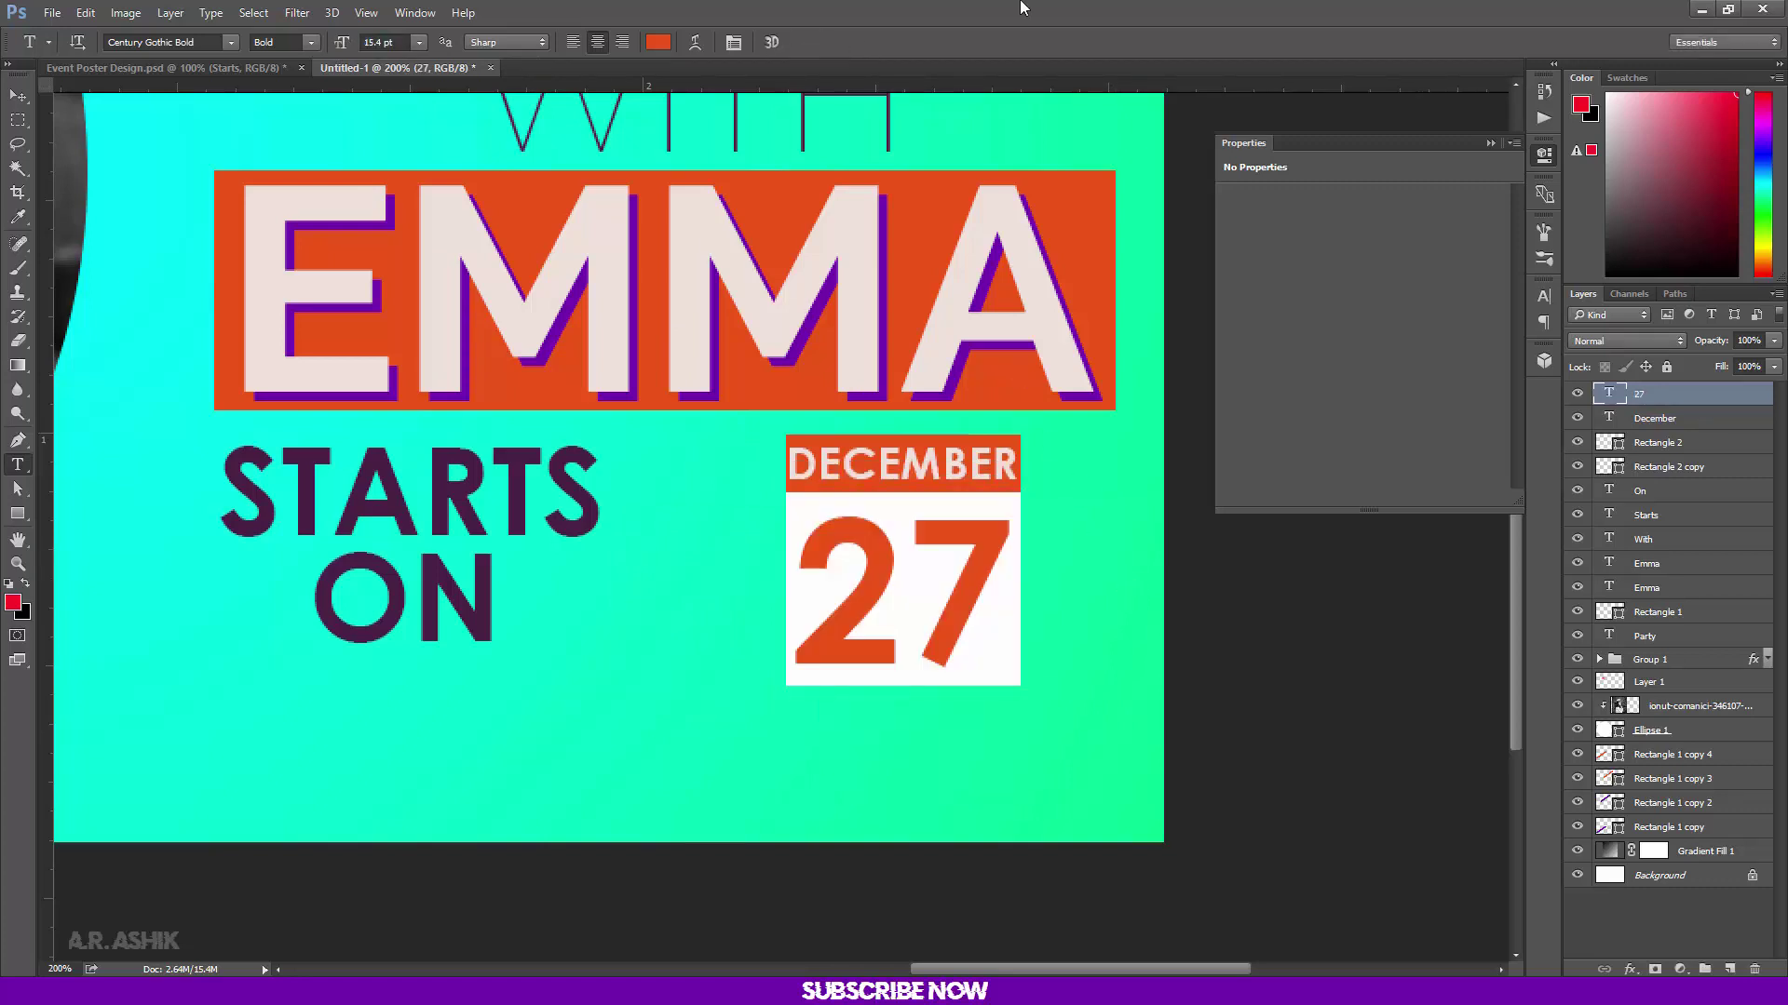
Add the text "STAY" in the empty area below ON
{"action": "key", "text": "ctrl+minus"}
{"action": "key", "text": "ctrl+minus"}
{"action": "key", "text": "ctrl+plus"}
{"action": "key", "text": "ctrl+plus"}
{"action": "left_click_drag", "start_coordinate": [1355, 898], "coordinate": [902, 471]}
{"action": "left_click", "coordinate": [624, 606]}
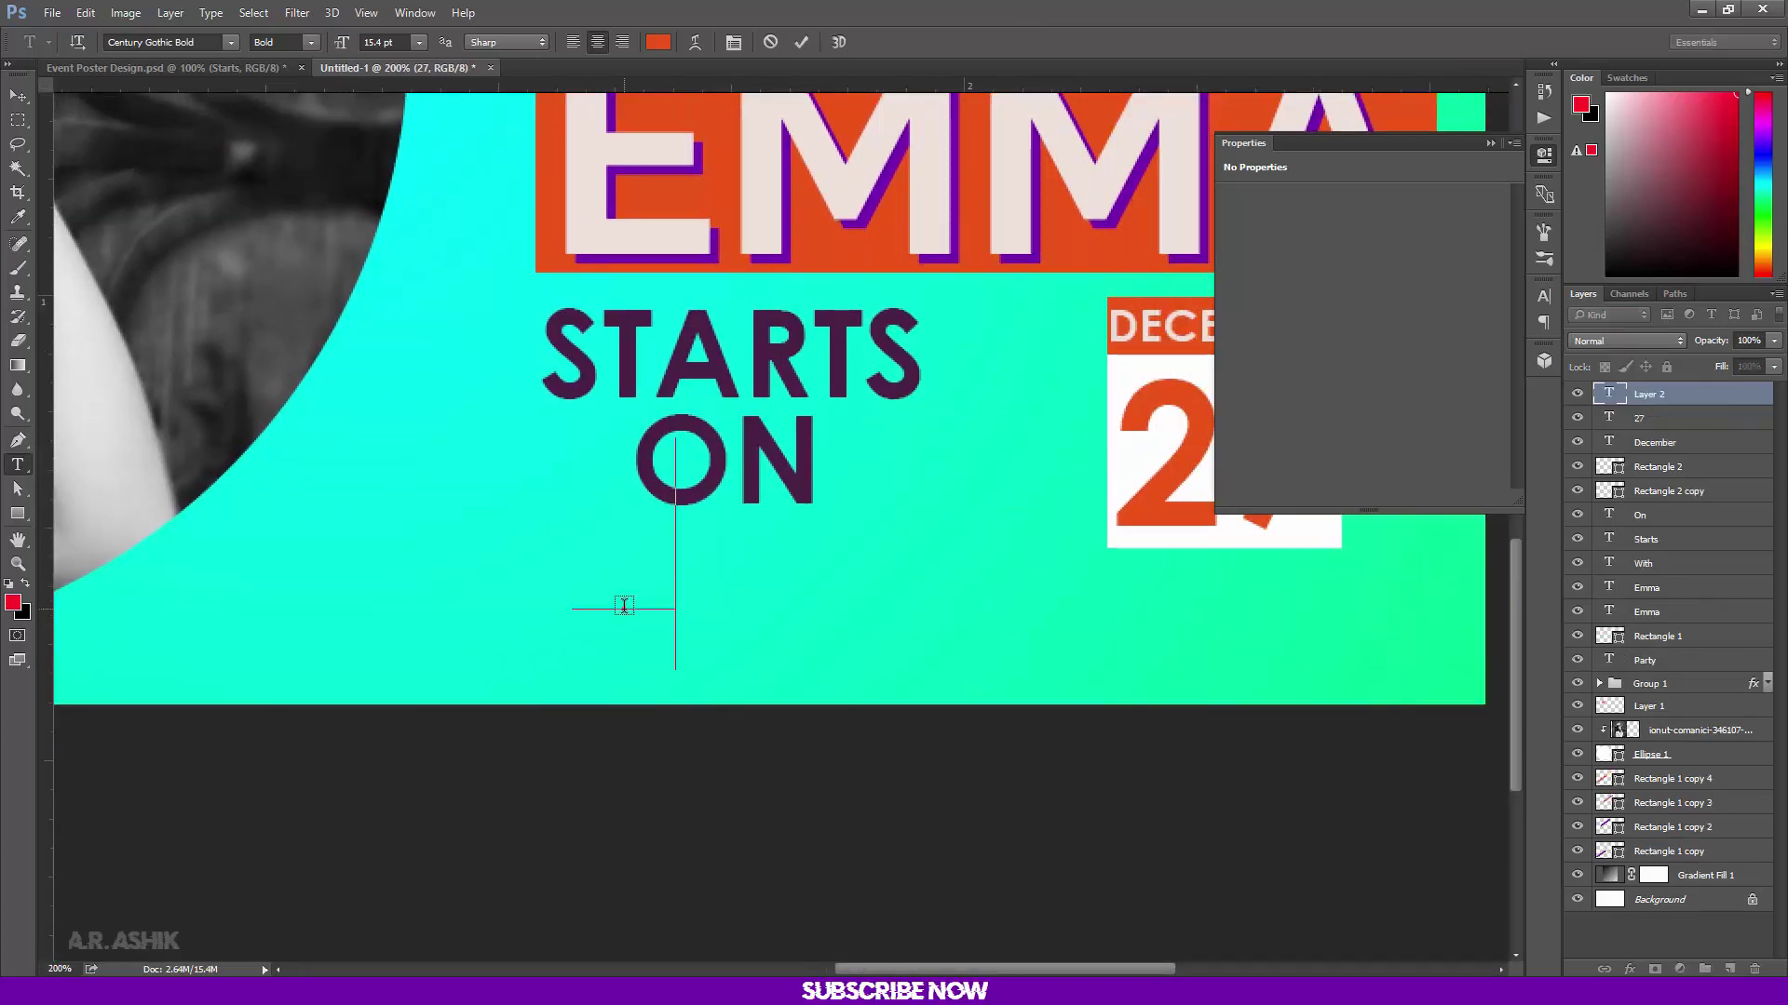
{"action": "type", "text": "STAY"}
{"action": "key", "text": "BackSpace"}
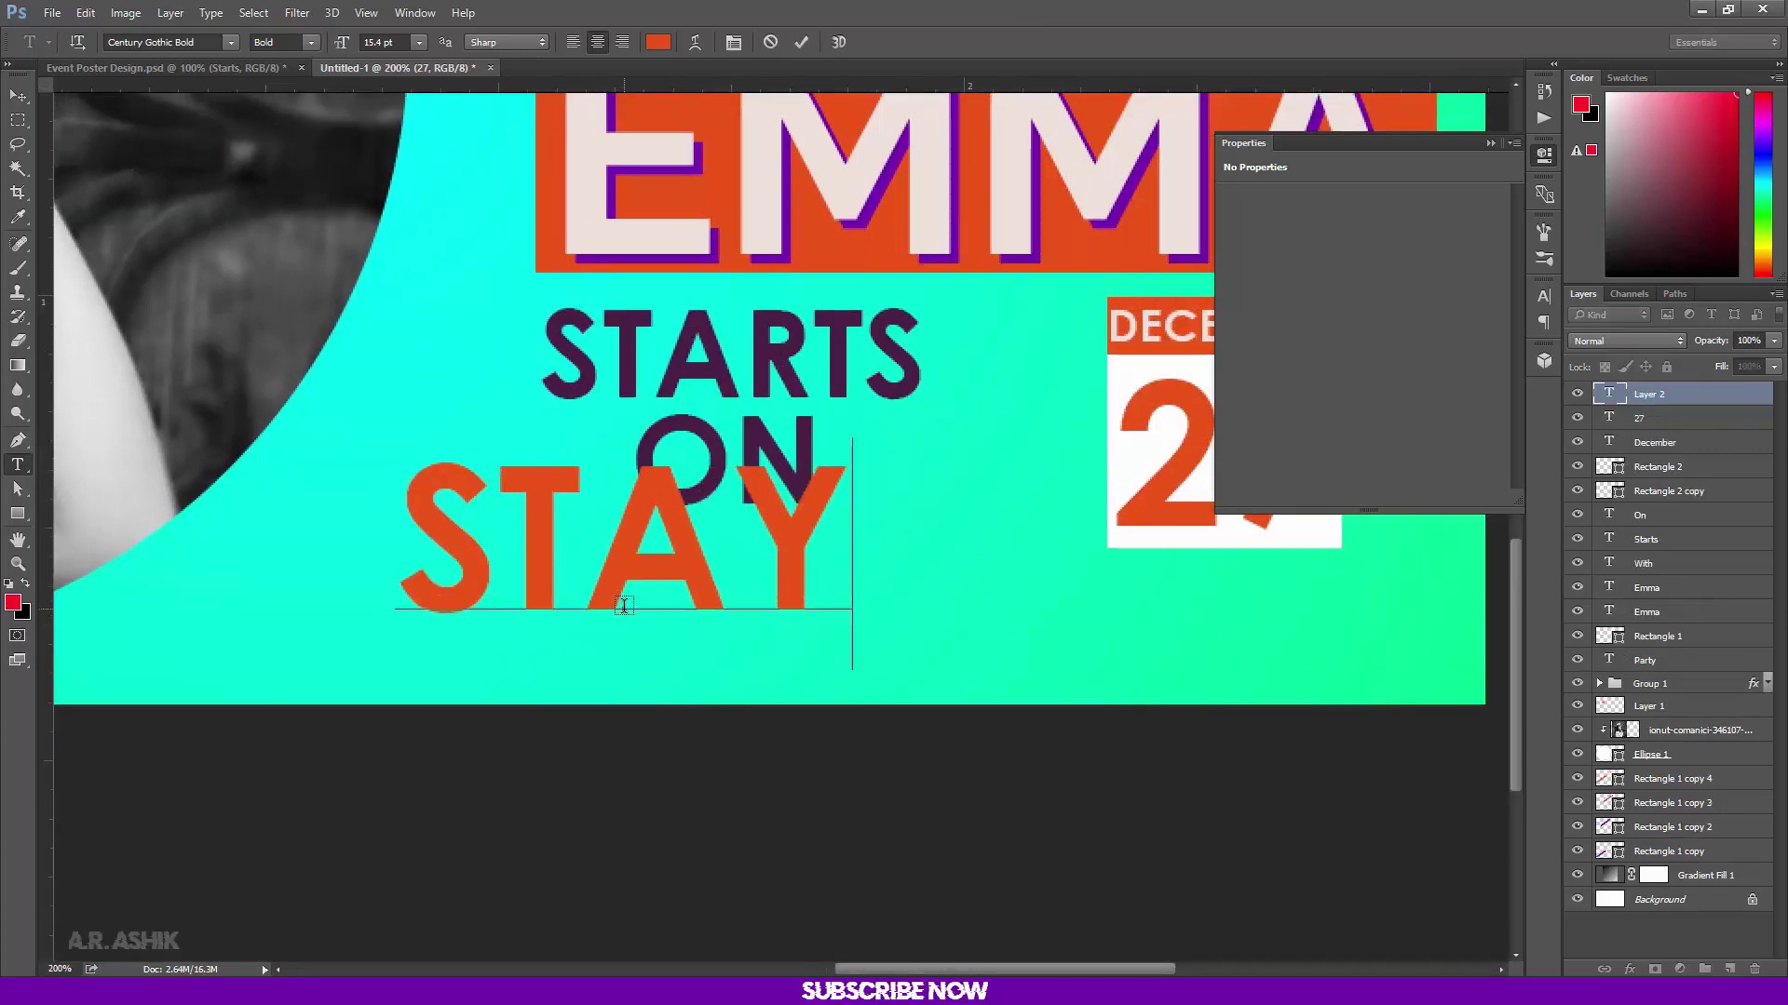
Color the STAY text with the dark purple of the STARTS text, 492143
{"action": "key", "text": "ctrl+a"}
{"action": "left_click", "coordinate": [658, 42]}
{"action": "left_click", "coordinate": [694, 321]}
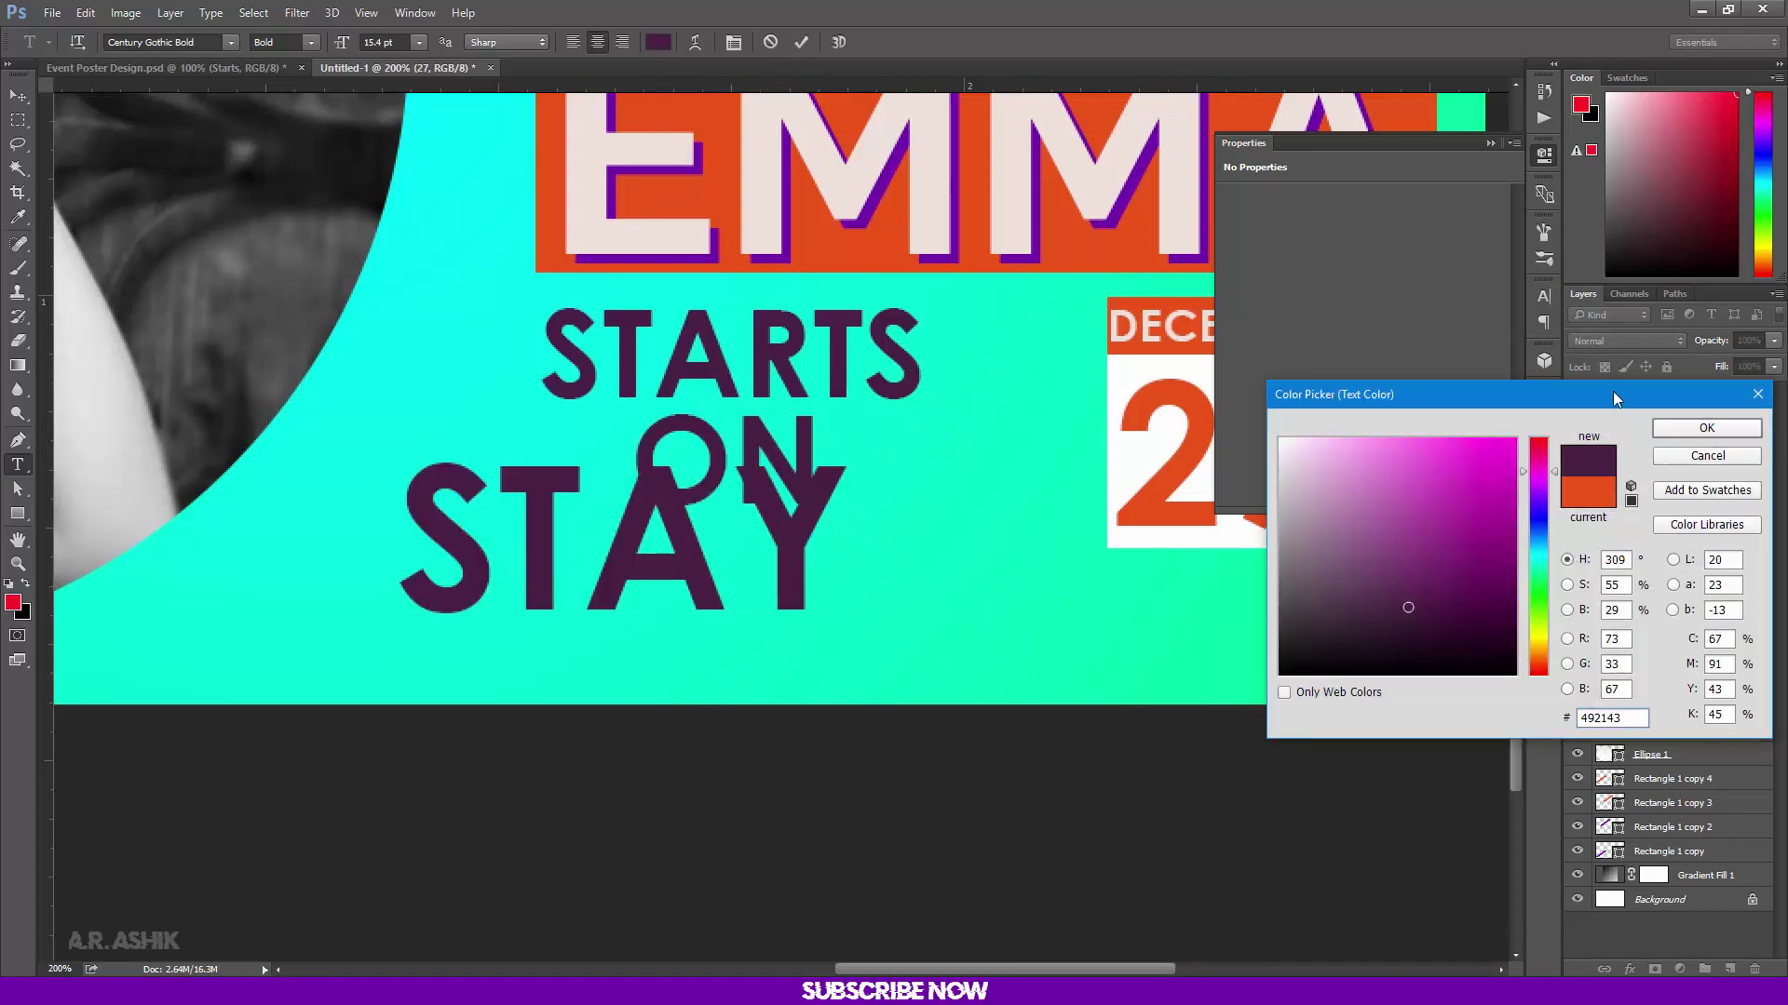
{"action": "left_click", "coordinate": [1680, 430]}
Reduce the STAY text to 7.4 pt and move it below ON
{"action": "left_click_drag", "start_coordinate": [345, 48], "coordinate": [338, 49]}
{"action": "left_click_drag", "start_coordinate": [835, 590], "coordinate": [928, 601]}
{"action": "left_click", "coordinate": [800, 42]}
Compare the layout with the reference poster, reduce the STAY text to 5.4 pt and reposition it below ON
{"action": "key", "text": "ctrl+0"}
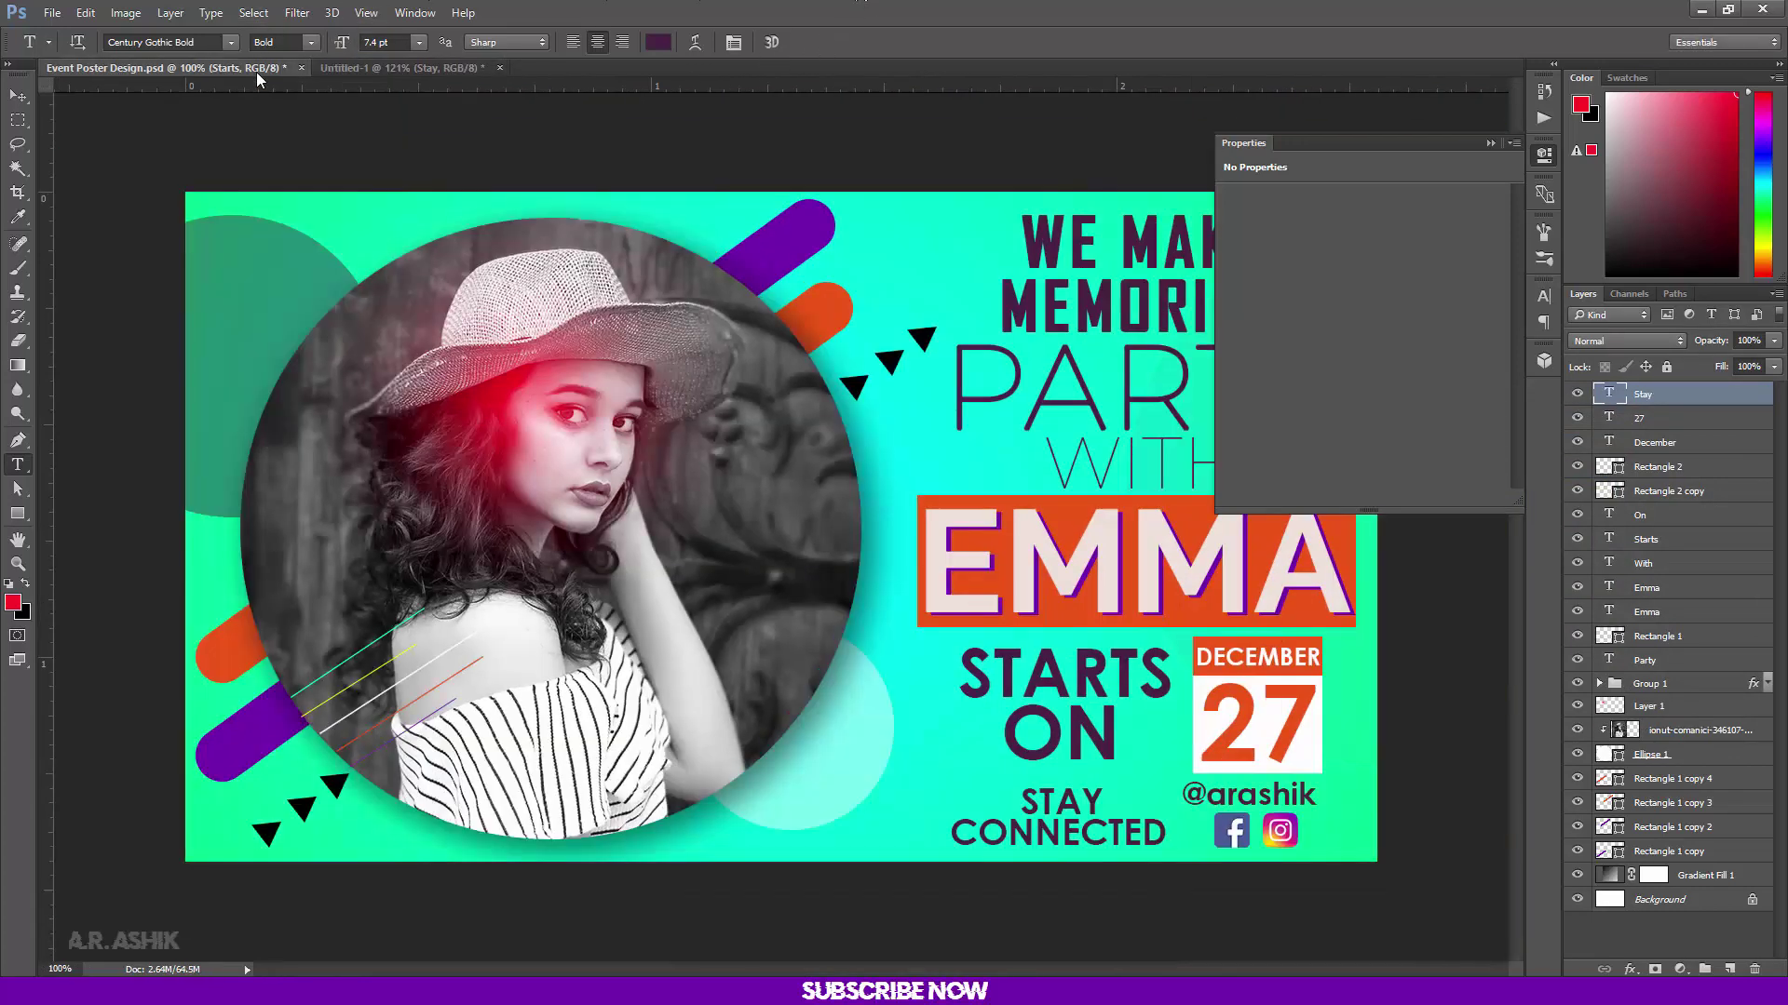
{"action": "left_click", "coordinate": [391, 65]}
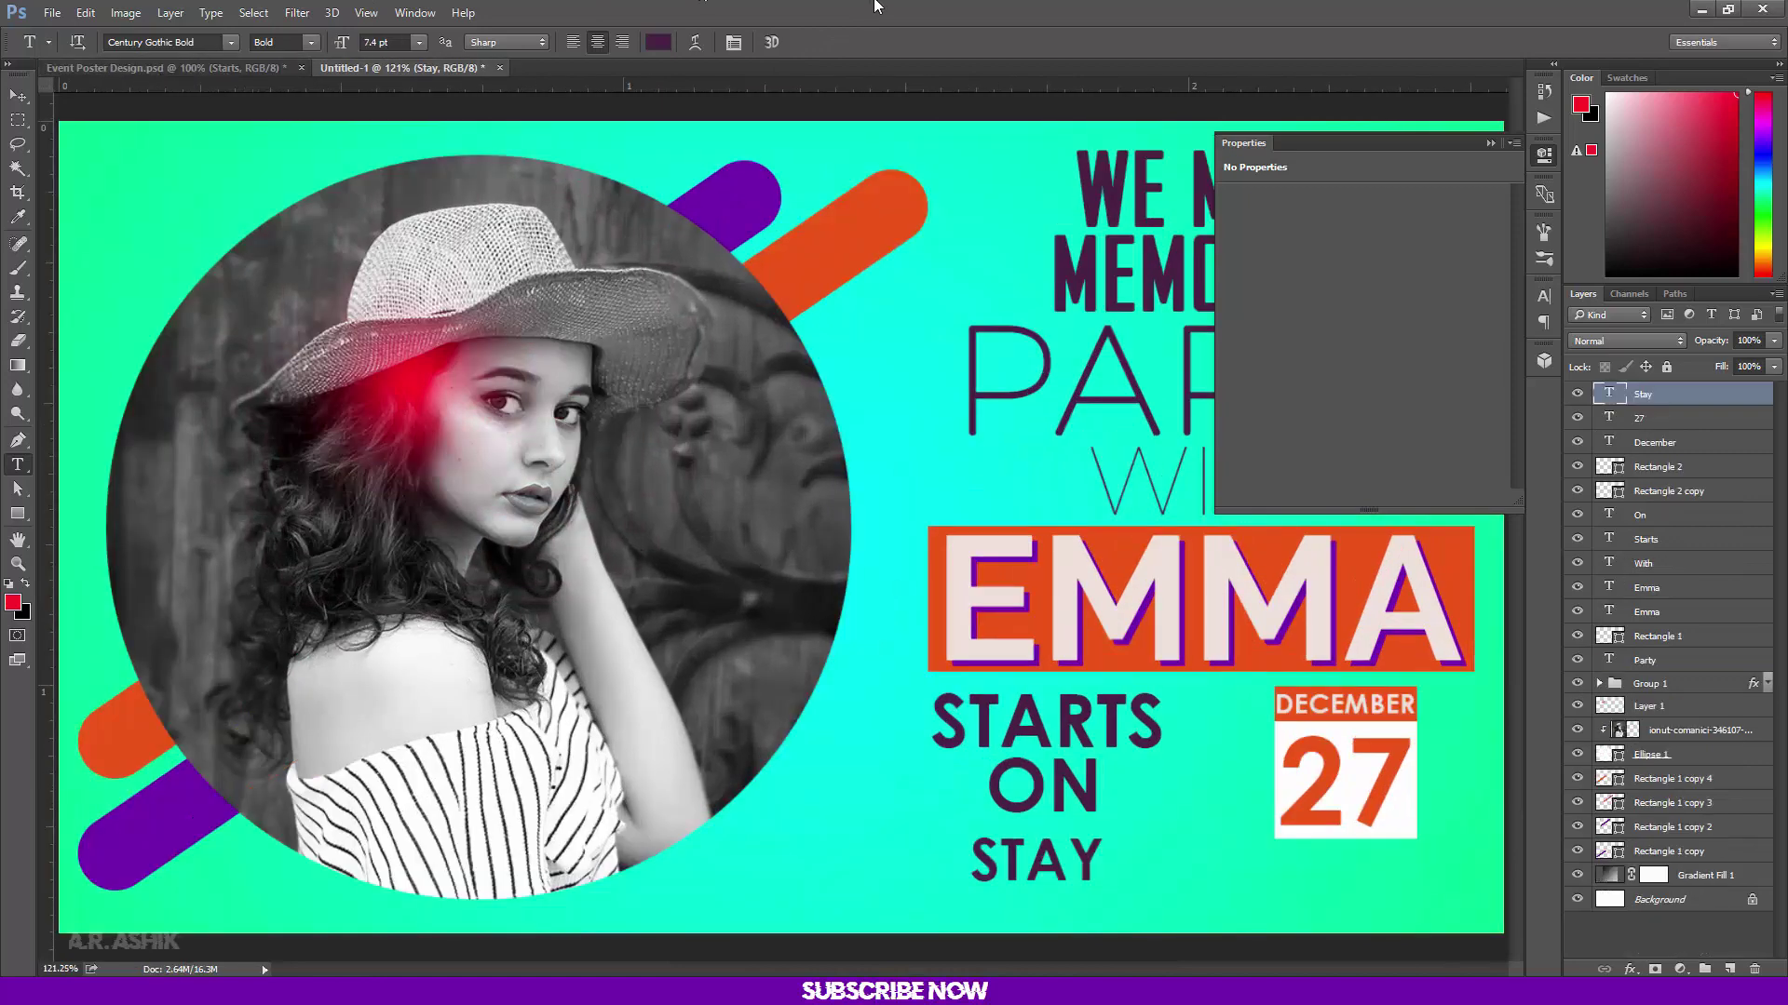
{"action": "key", "text": "ctrl+plus"}
{"action": "key", "text": "ctrl+plus"}
{"action": "left_click_drag", "start_coordinate": [1308, 734], "coordinate": [674, 370]}
{"action": "left_click_drag", "start_coordinate": [1049, 836], "coordinate": [1043, 474]}
{"action": "double_click", "coordinate": [768, 621]}
{"action": "left_click_drag", "start_coordinate": [343, 47], "coordinate": [341, 46]}
{"action": "left_click_drag", "start_coordinate": [1013, 642], "coordinate": [1019, 614]}
{"action": "left_click", "coordinate": [801, 42]}
Add the text "CONNECTED" and position it centered directly beneath STAY
{"action": "left_click", "coordinate": [544, 774]}
{"action": "type", "text": "CONNECTED"}
{"action": "left_click_drag", "start_coordinate": [1138, 775], "coordinate": [1355, 744]}
{"action": "left_click", "coordinate": [801, 42]}
{"action": "key", "text": "ctrl+t"}
{"action": "left_click_drag", "start_coordinate": [920, 694], "coordinate": [938, 688]}
{"action": "key", "text": "Return"}
{"action": "key", "text": "t"}
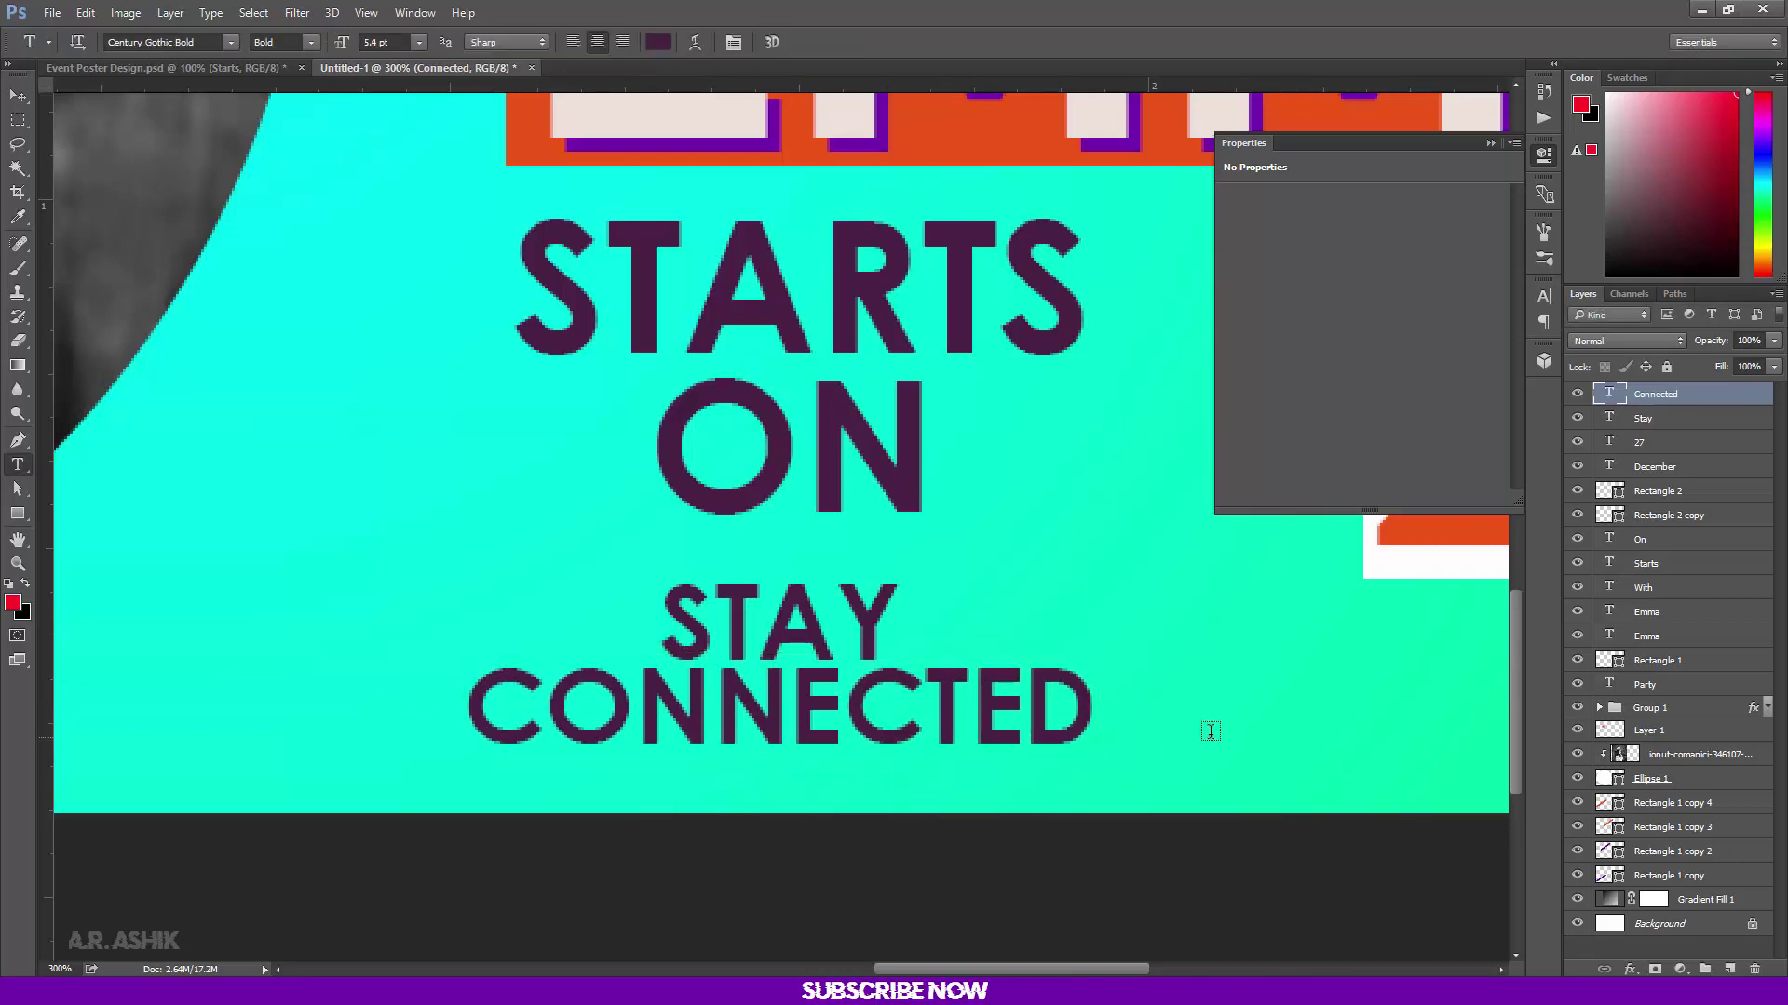
Shift the STAY and CONNECTED layers down together, restore the 100% view and collapse the shape properties
{"action": "left_click", "coordinate": [1709, 420], "text": "shift"}
{"action": "key", "text": "ctrl+t"}
{"action": "key", "text": "shift+Down"}
{"action": "key", "text": "Return"}
{"action": "key", "text": "t"}
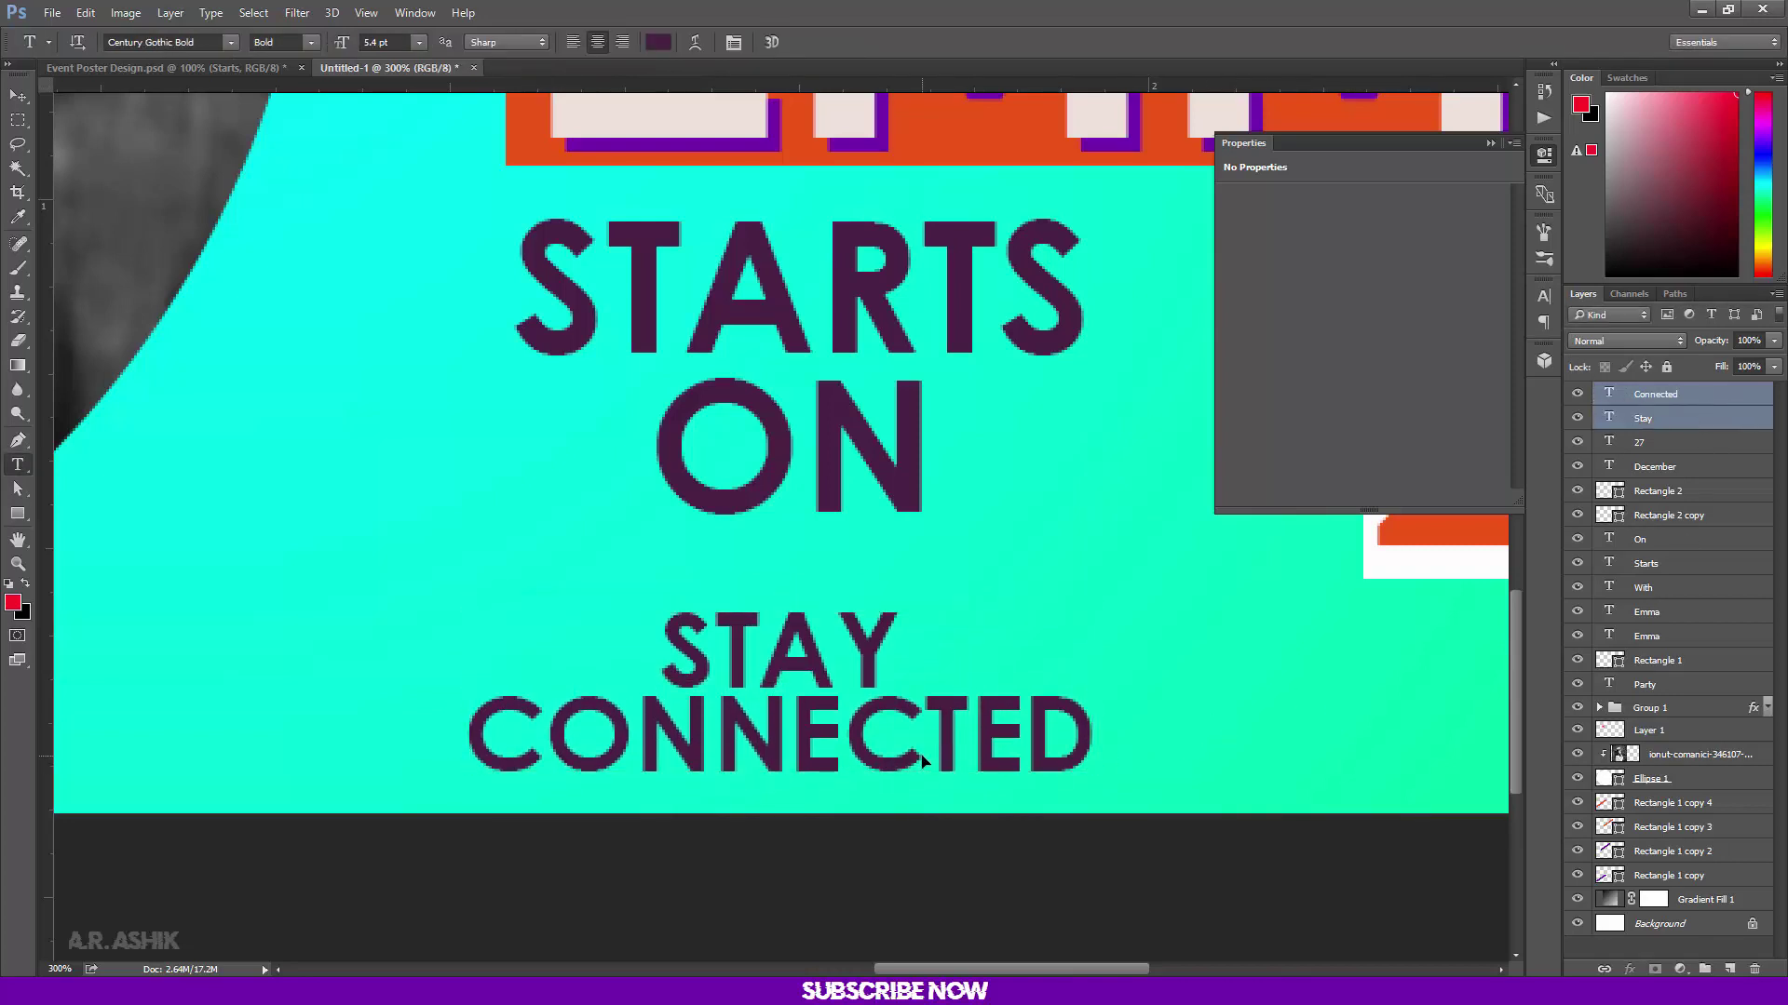
{"action": "key", "text": "ctrl+1"}
{"action": "left_click", "coordinate": [1488, 142]}
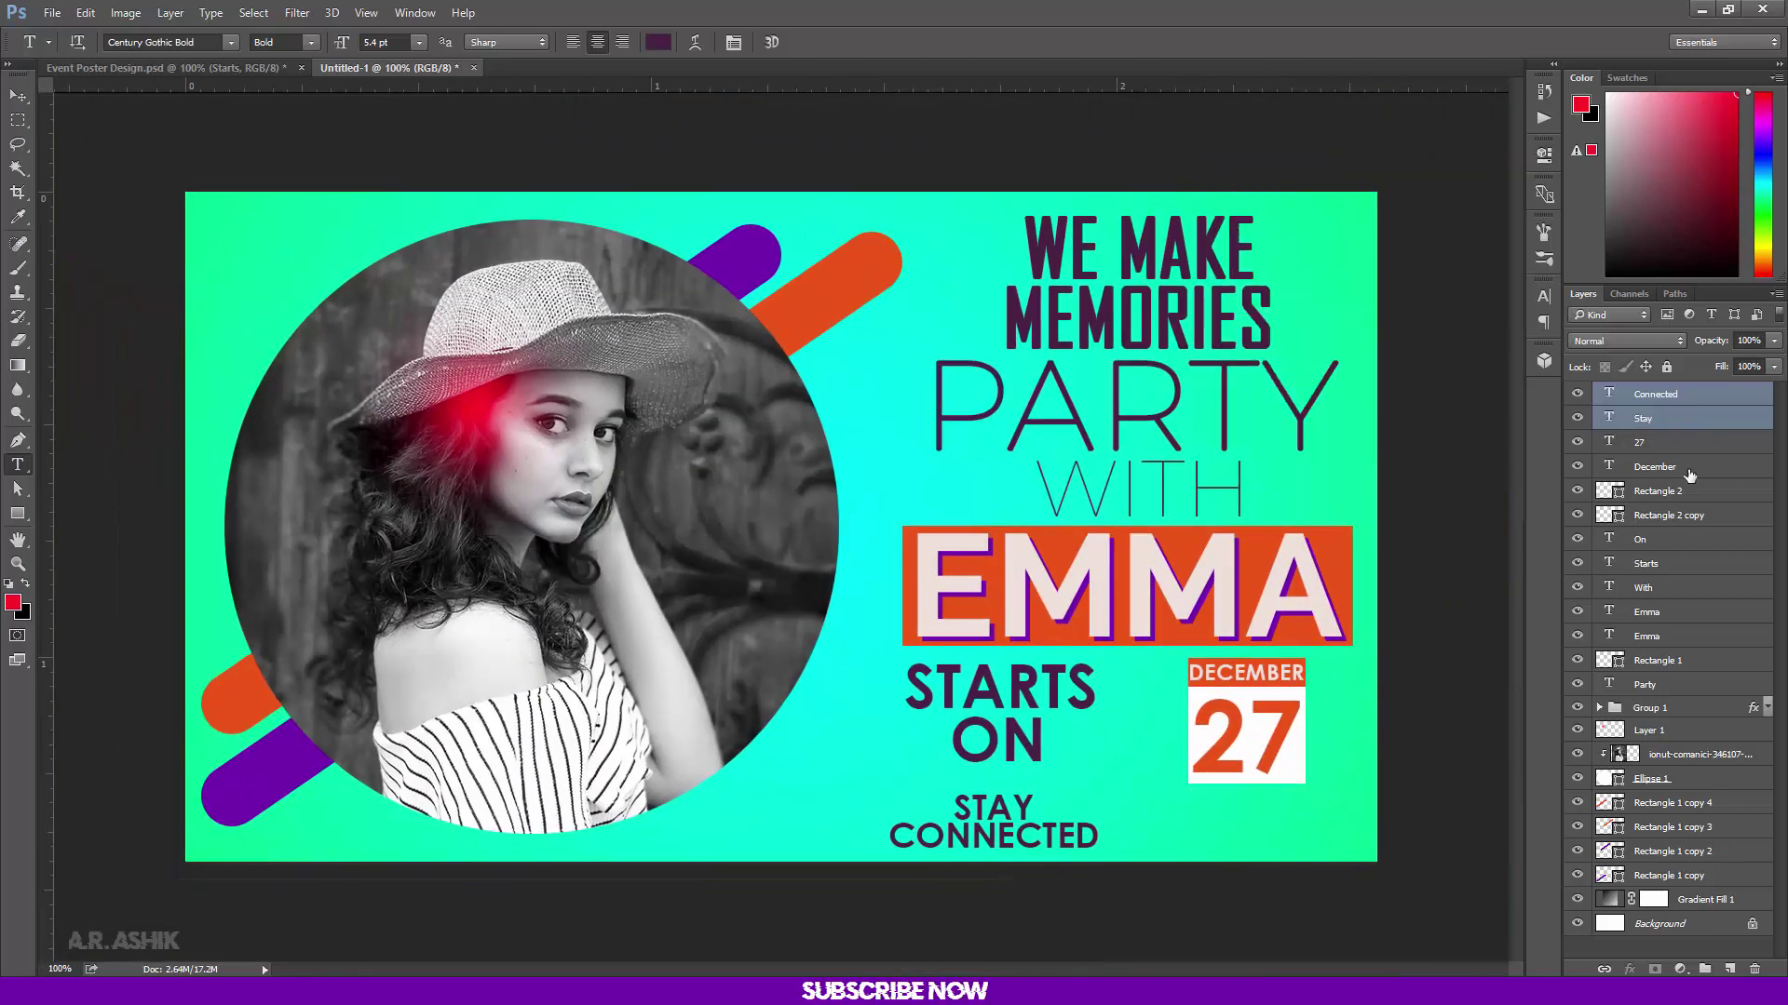
Nudge the STARTS and ON text layers down together to leave more space beneath the EMMA banner
{"action": "left_click", "coordinate": [1653, 546]}
{"action": "left_click", "coordinate": [1656, 567], "text": "shift"}
{"action": "key", "text": "ctrl+t"}
{"action": "key", "text": "Up"}
{"action": "key", "text": "Up"}
{"action": "key", "text": "Up"}
{"action": "key", "text": "Up"}
{"action": "key", "text": "Down"}
{"action": "key", "text": "Down"}
{"action": "key", "text": "Down"}
{"action": "key", "text": "Down"}
{"action": "key", "text": "Down"}
{"action": "key", "text": "Down"}
{"action": "key", "text": "Down"}
{"action": "key", "text": "Down"}
{"action": "key", "text": "Down"}
{"action": "key", "text": "Down"}
{"action": "key", "text": "Down"}
{"action": "key", "text": "Down"}
{"action": "key", "text": "Down"}
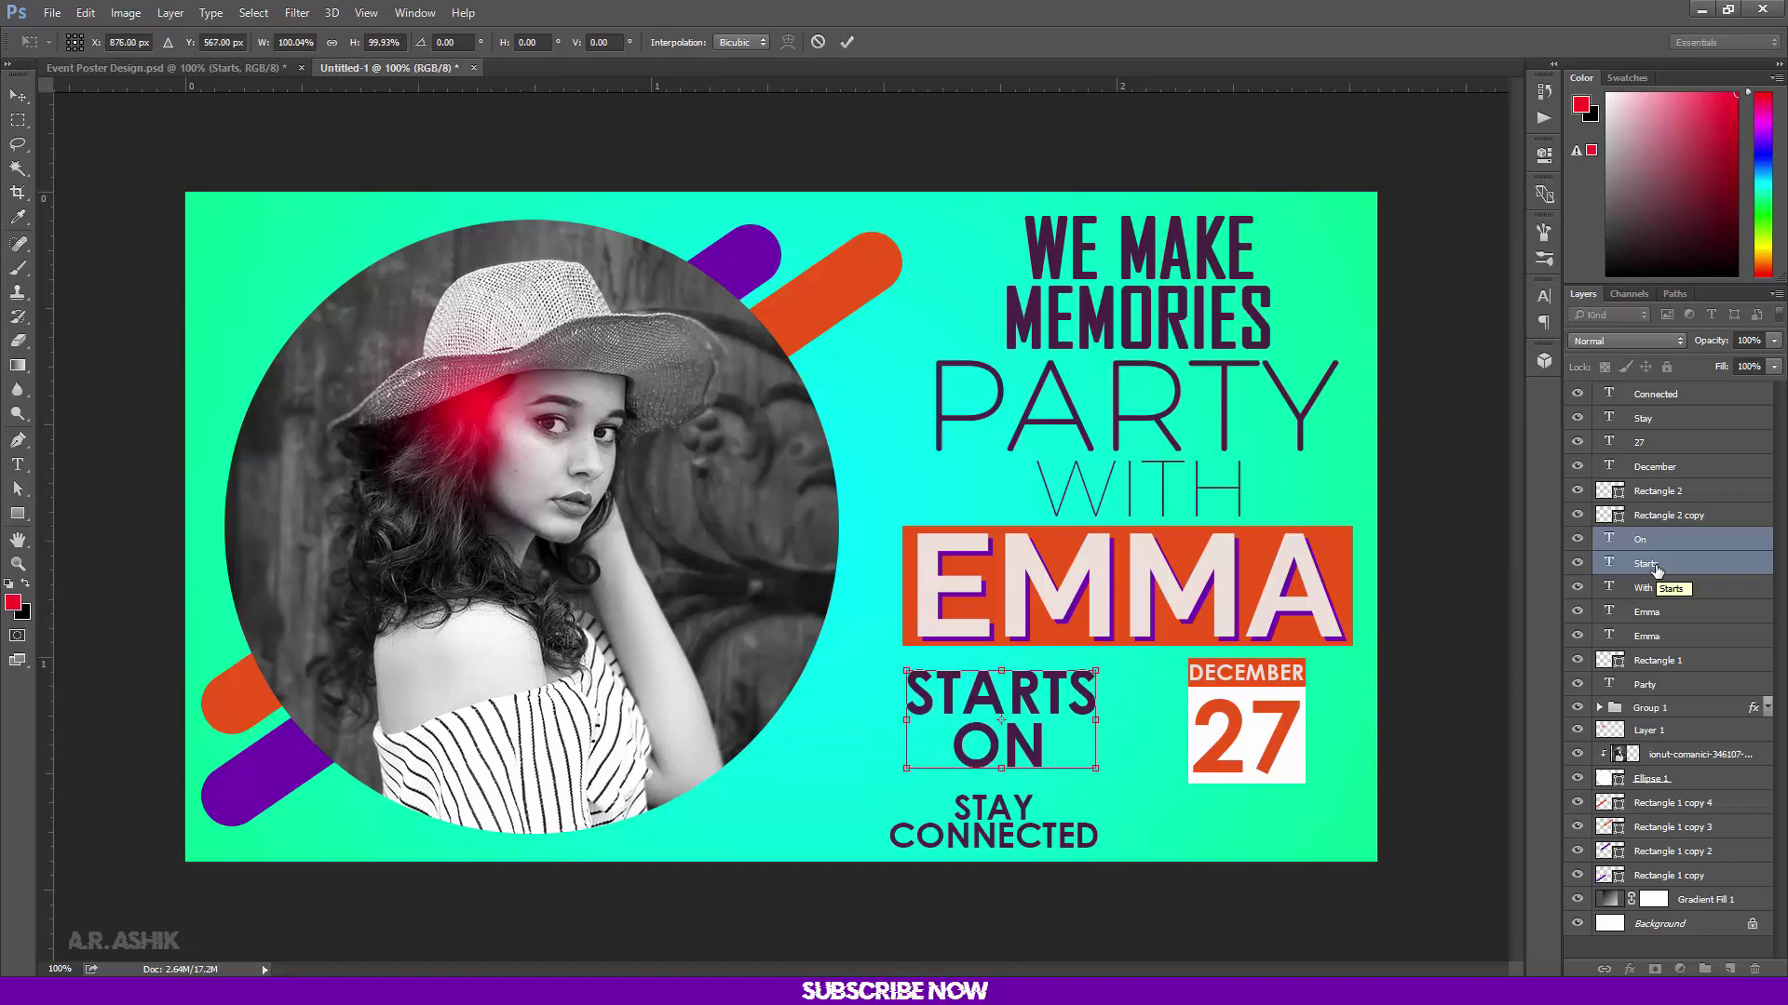
{"action": "key", "text": "Return"}
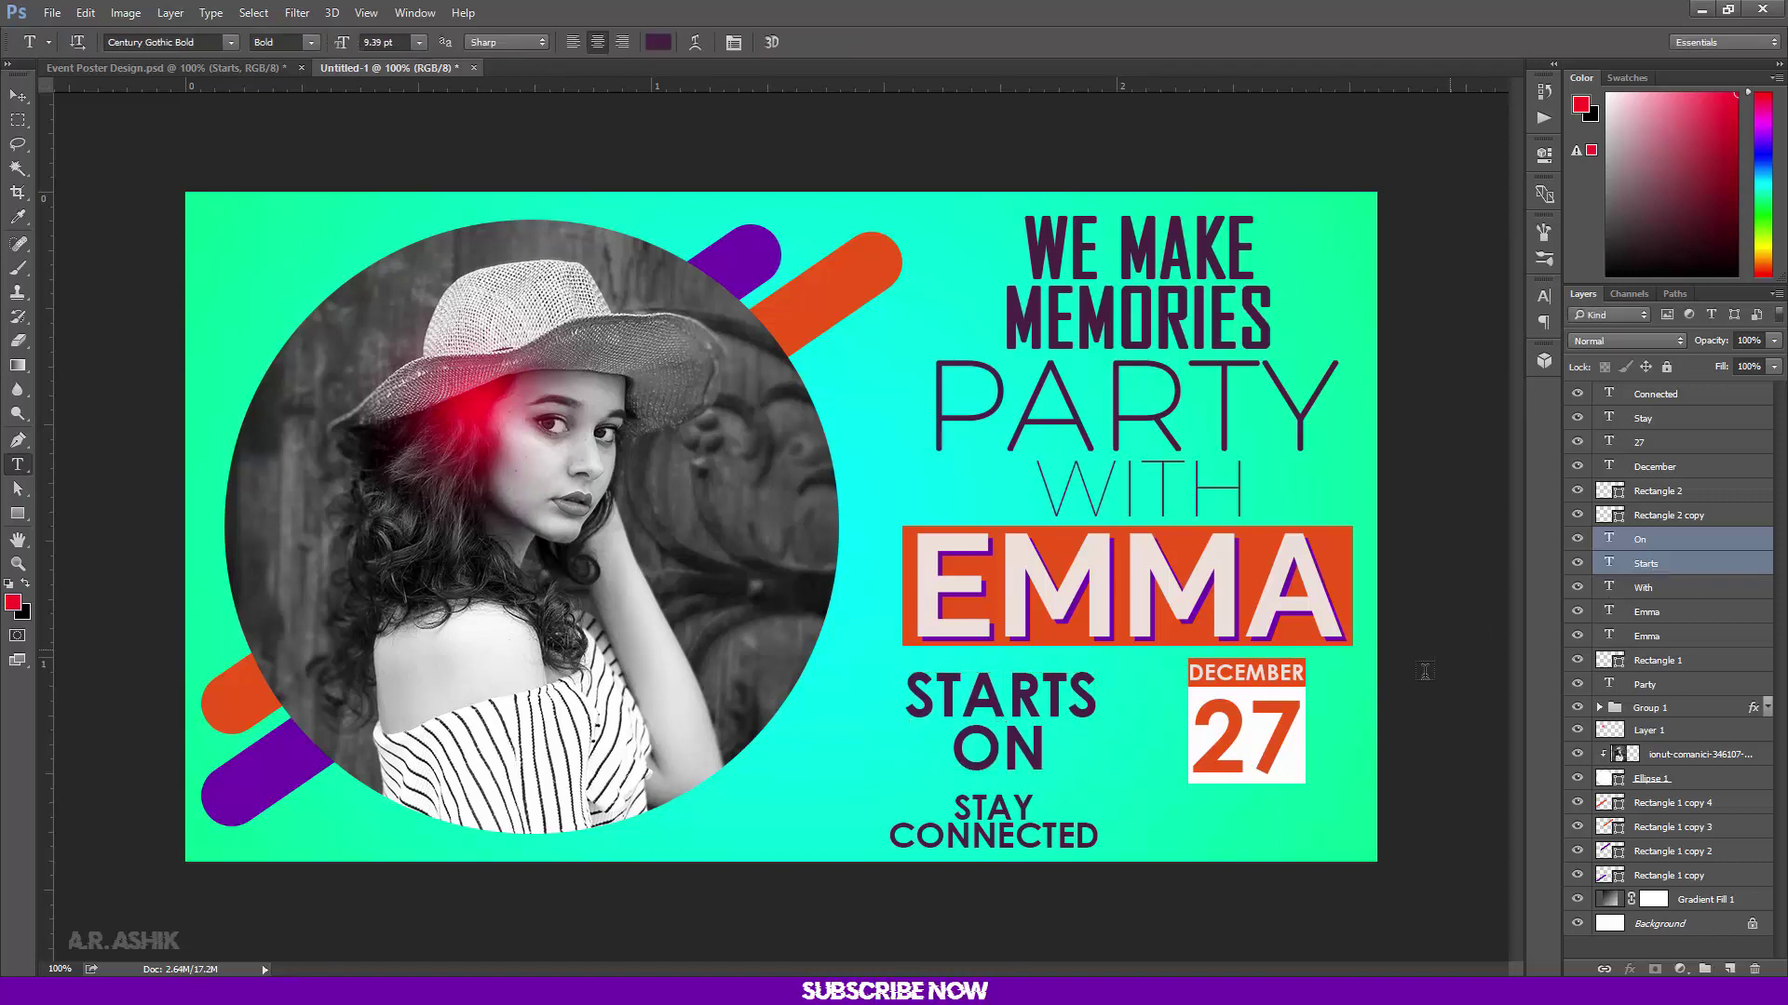
{"action": "left_click", "coordinate": [1654, 444]}
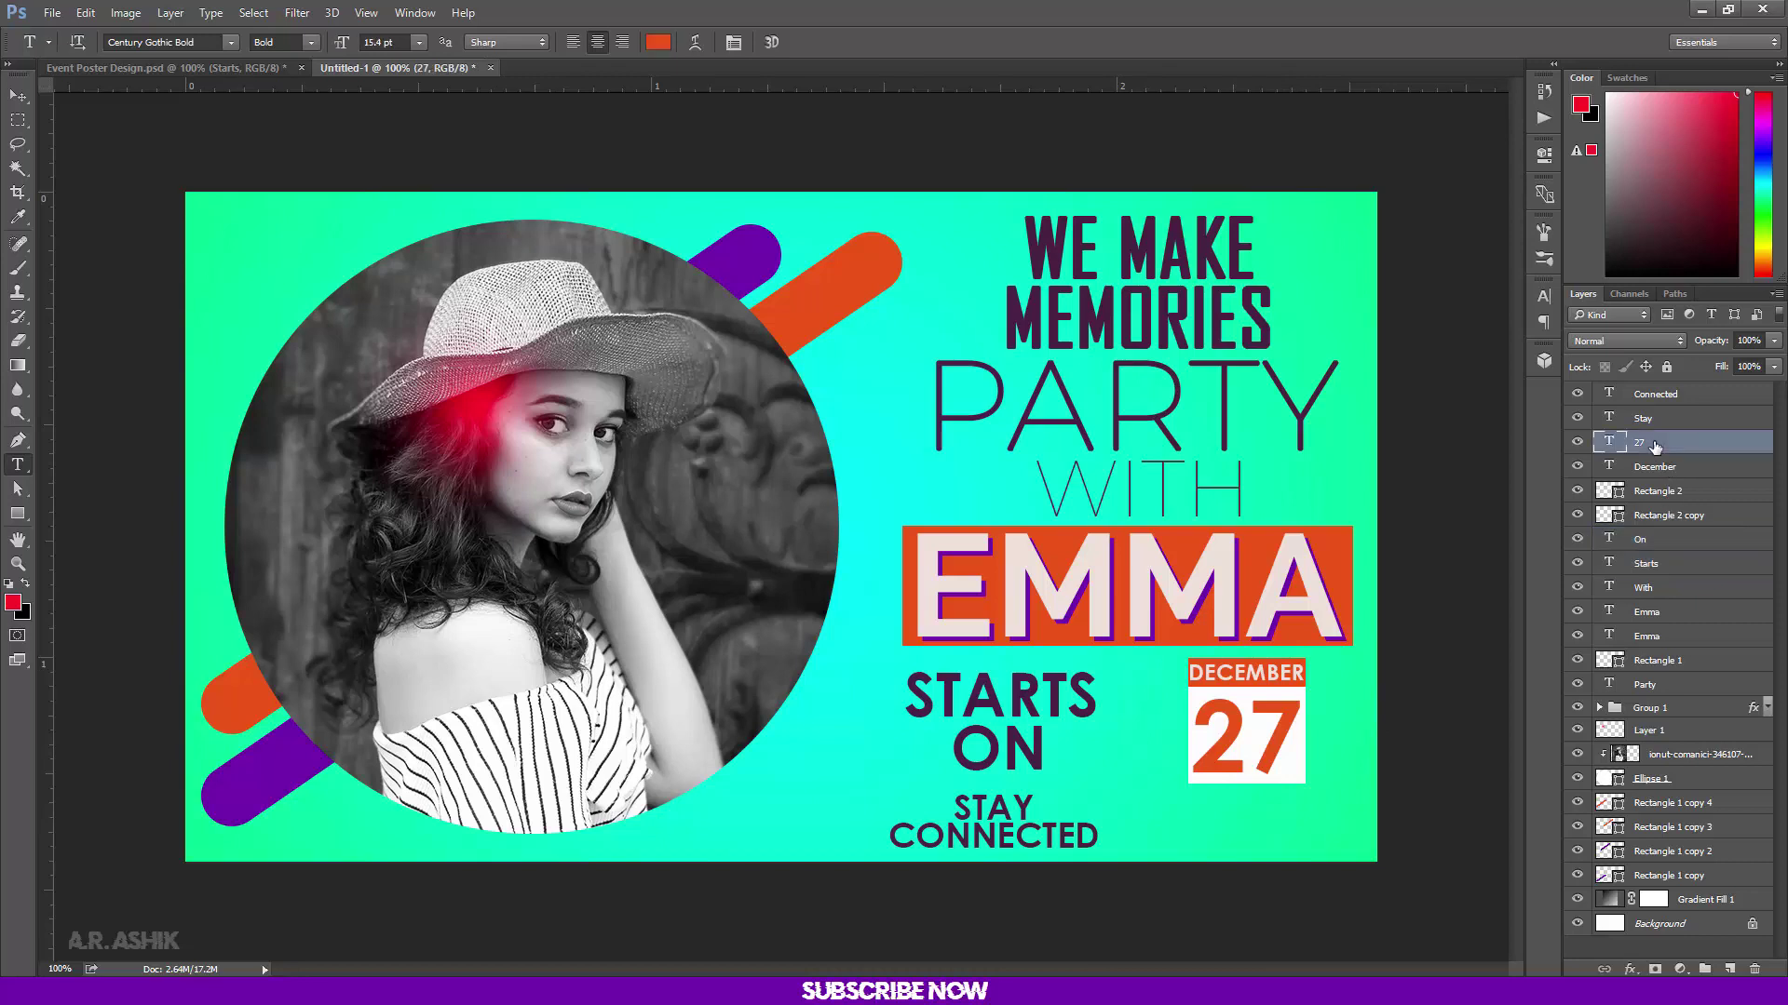
{"action": "left_click", "coordinate": [1652, 491], "text": "shift"}
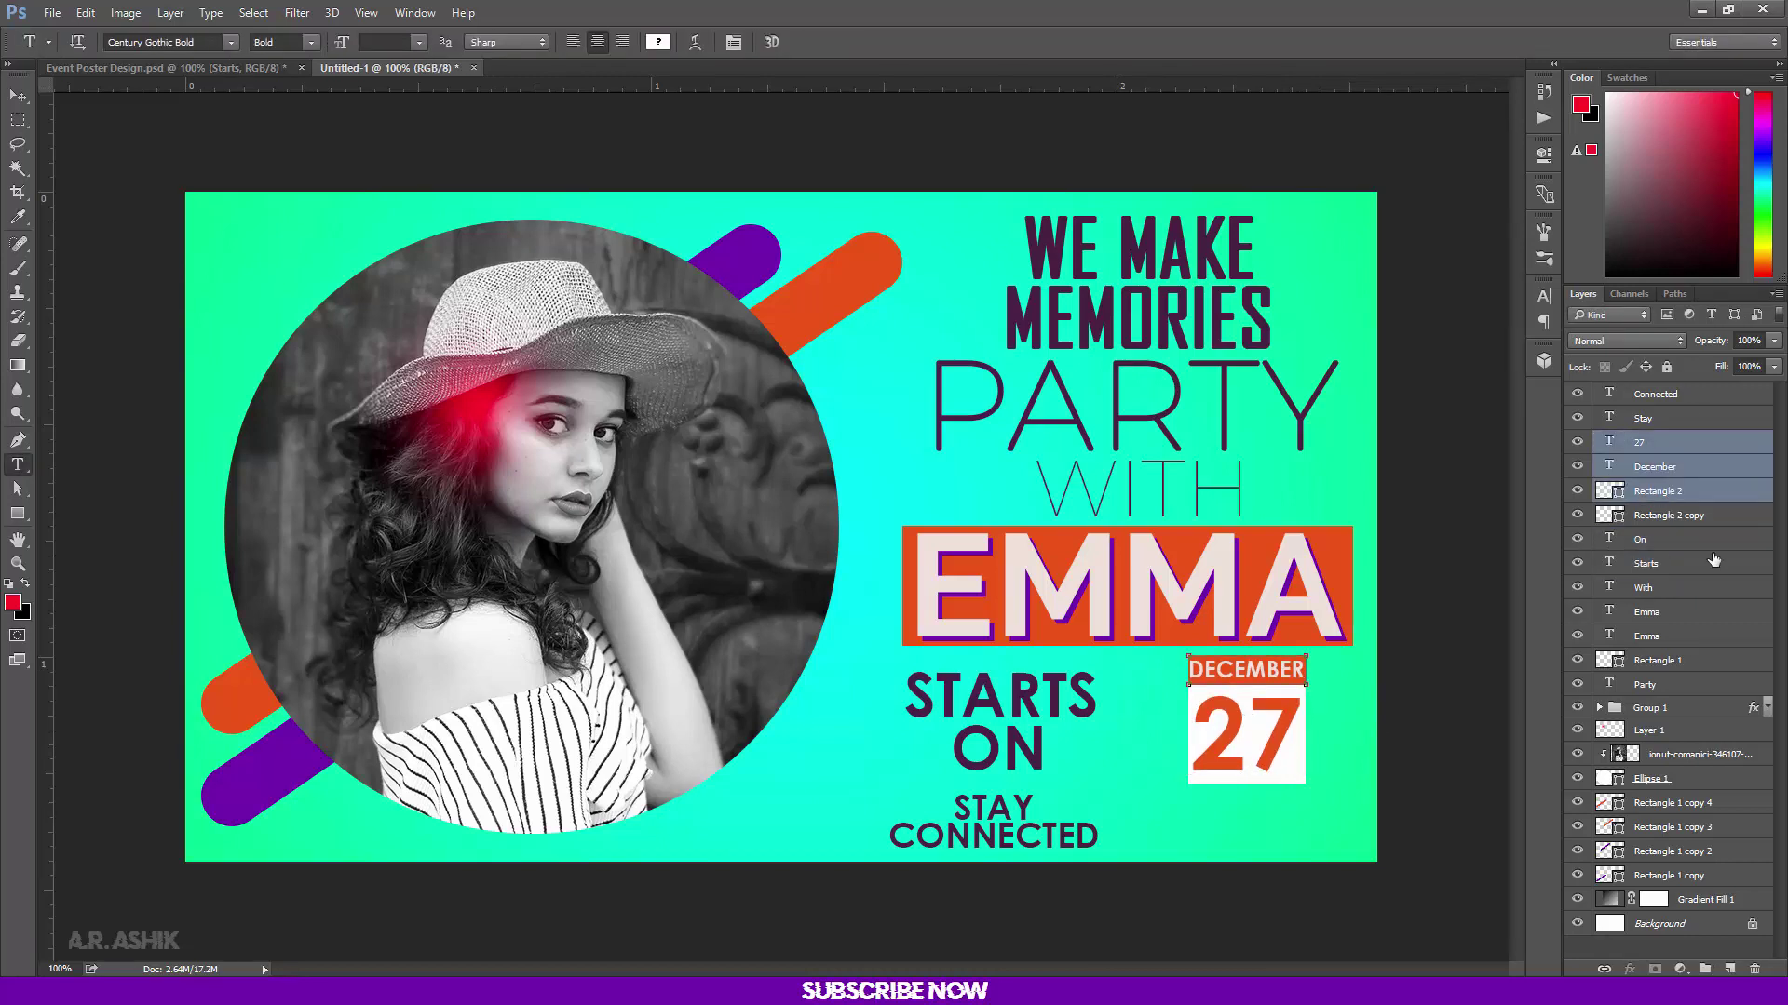
{"action": "key", "text": "ctrl+Down"}
{"action": "key", "text": "ctrl+Down"}
{"action": "key", "text": "ctrl+Down"}
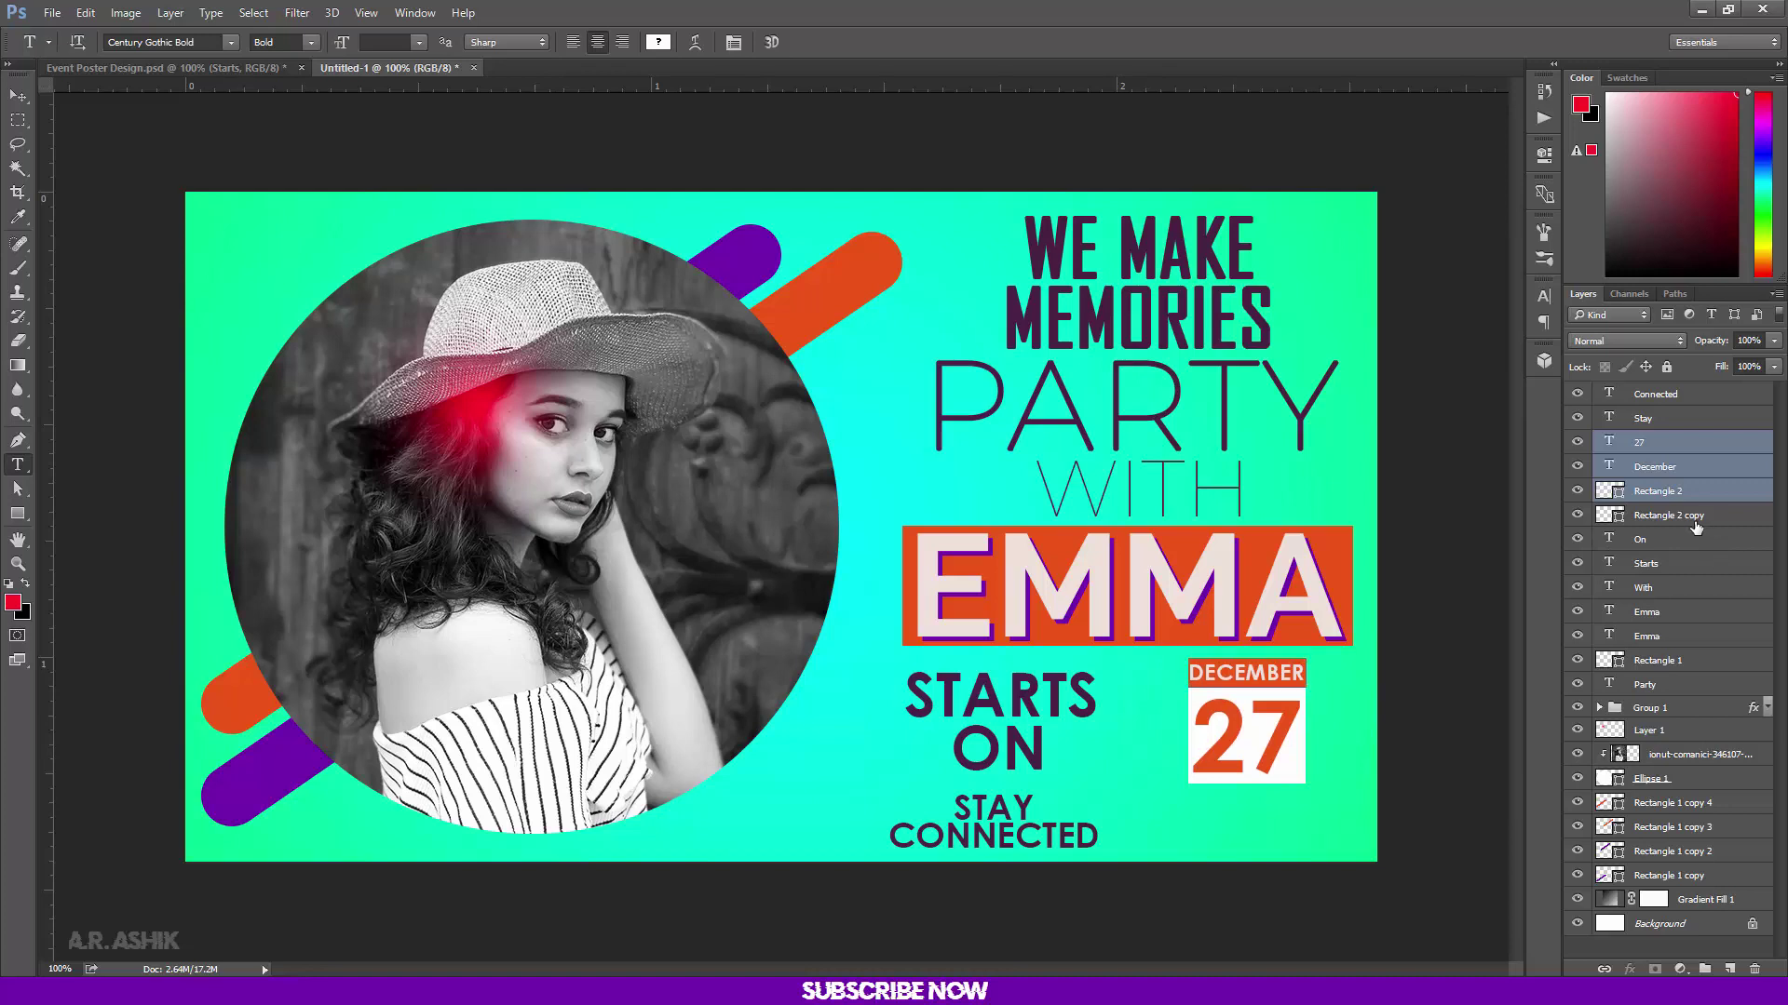
{"action": "left_click", "coordinate": [1695, 528], "text": "shift"}
{"action": "key", "text": "ctrl+t"}
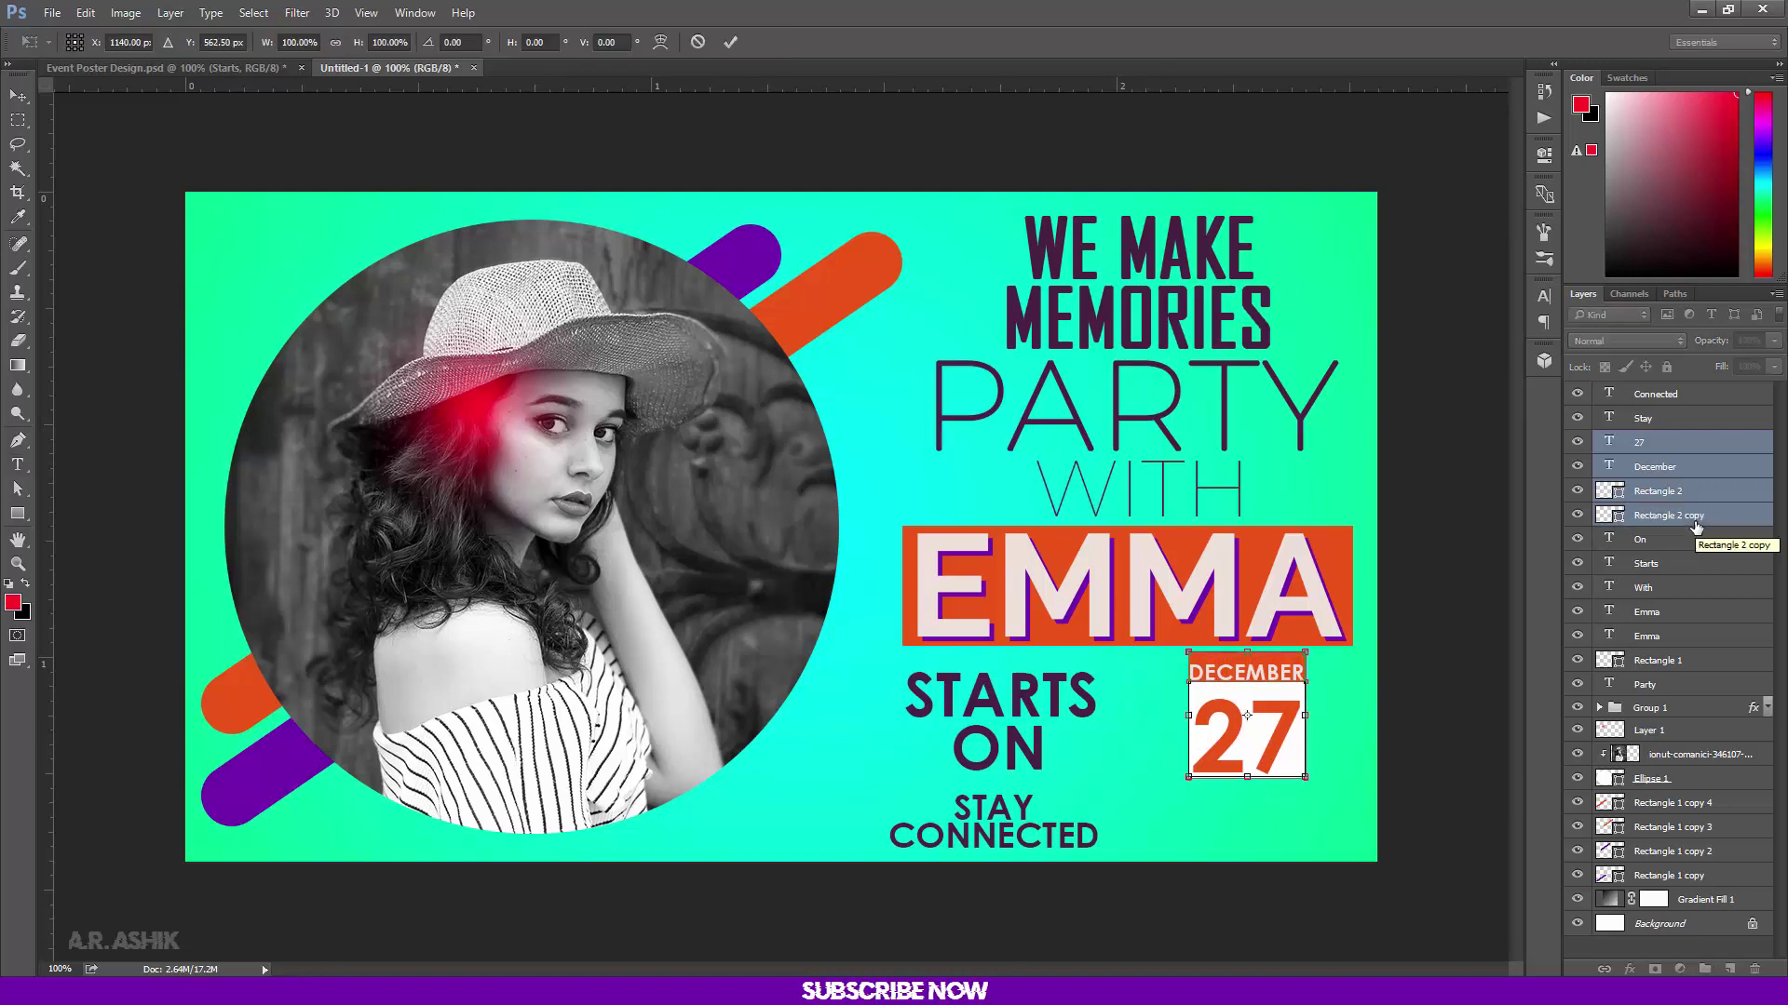
{"action": "key", "text": "Up"}
{"action": "key", "text": "Up"}
{"action": "key", "text": "Up"}
{"action": "key", "text": "Up"}
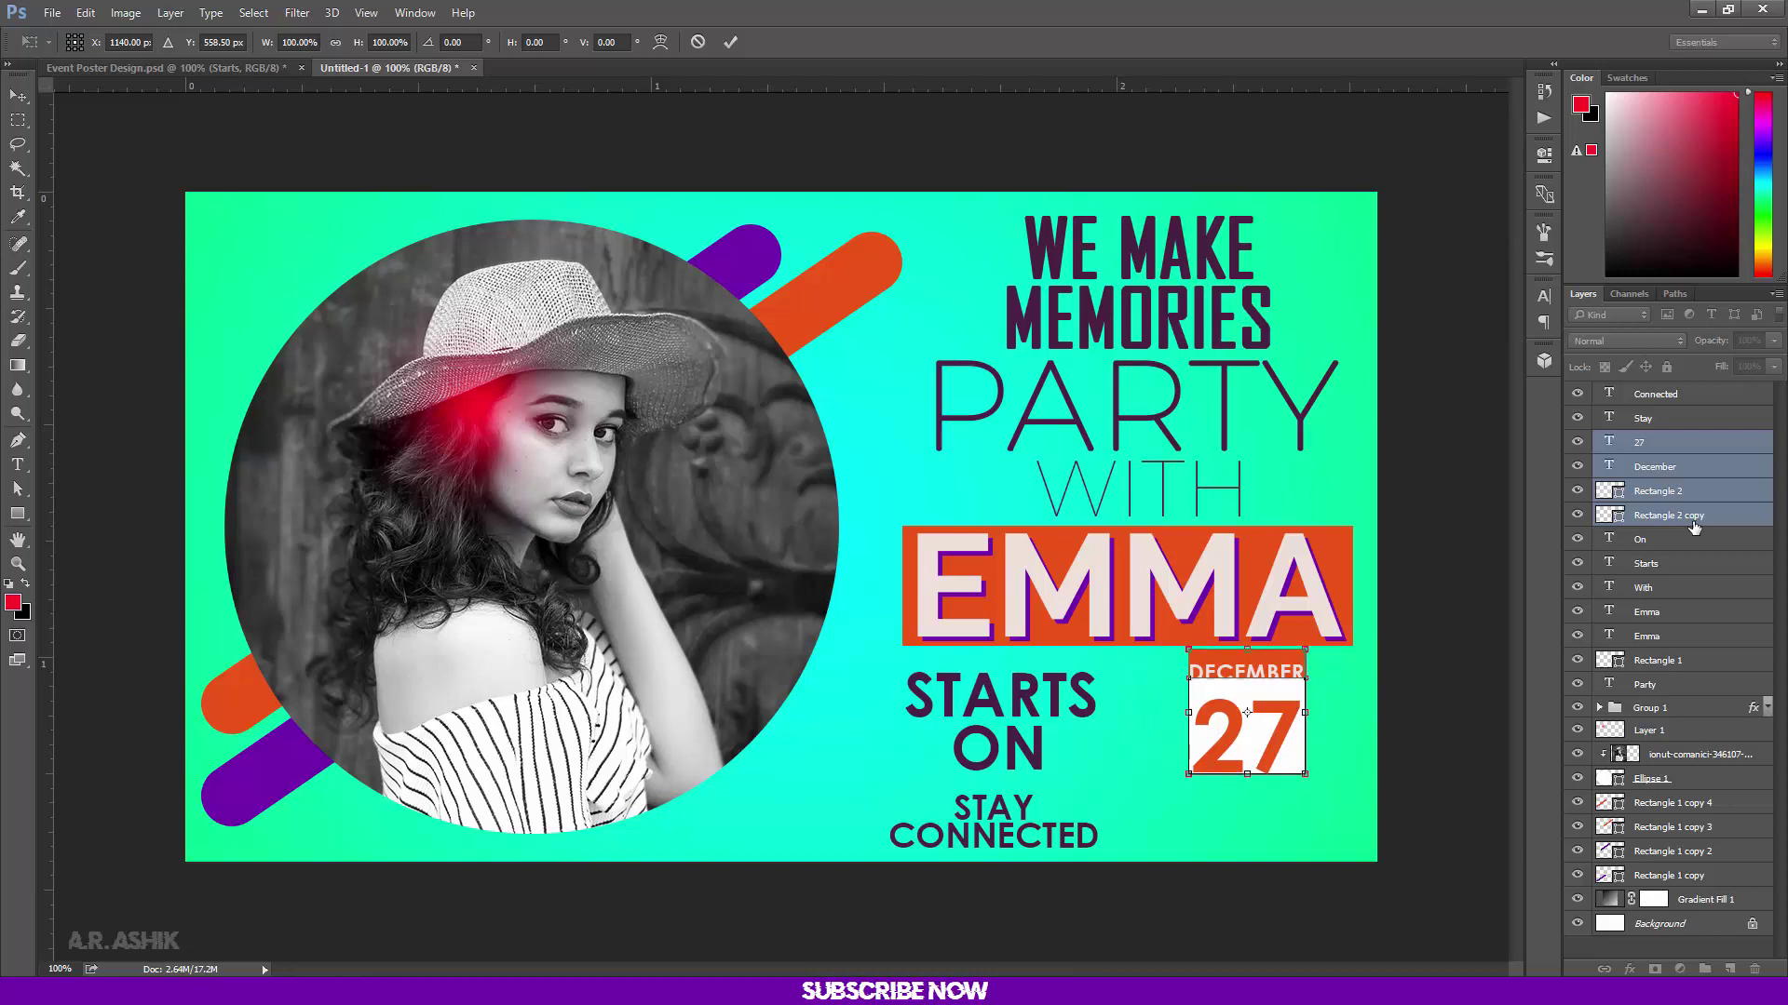
{"action": "key", "text": "Escape"}
{"action": "key", "text": "t"}
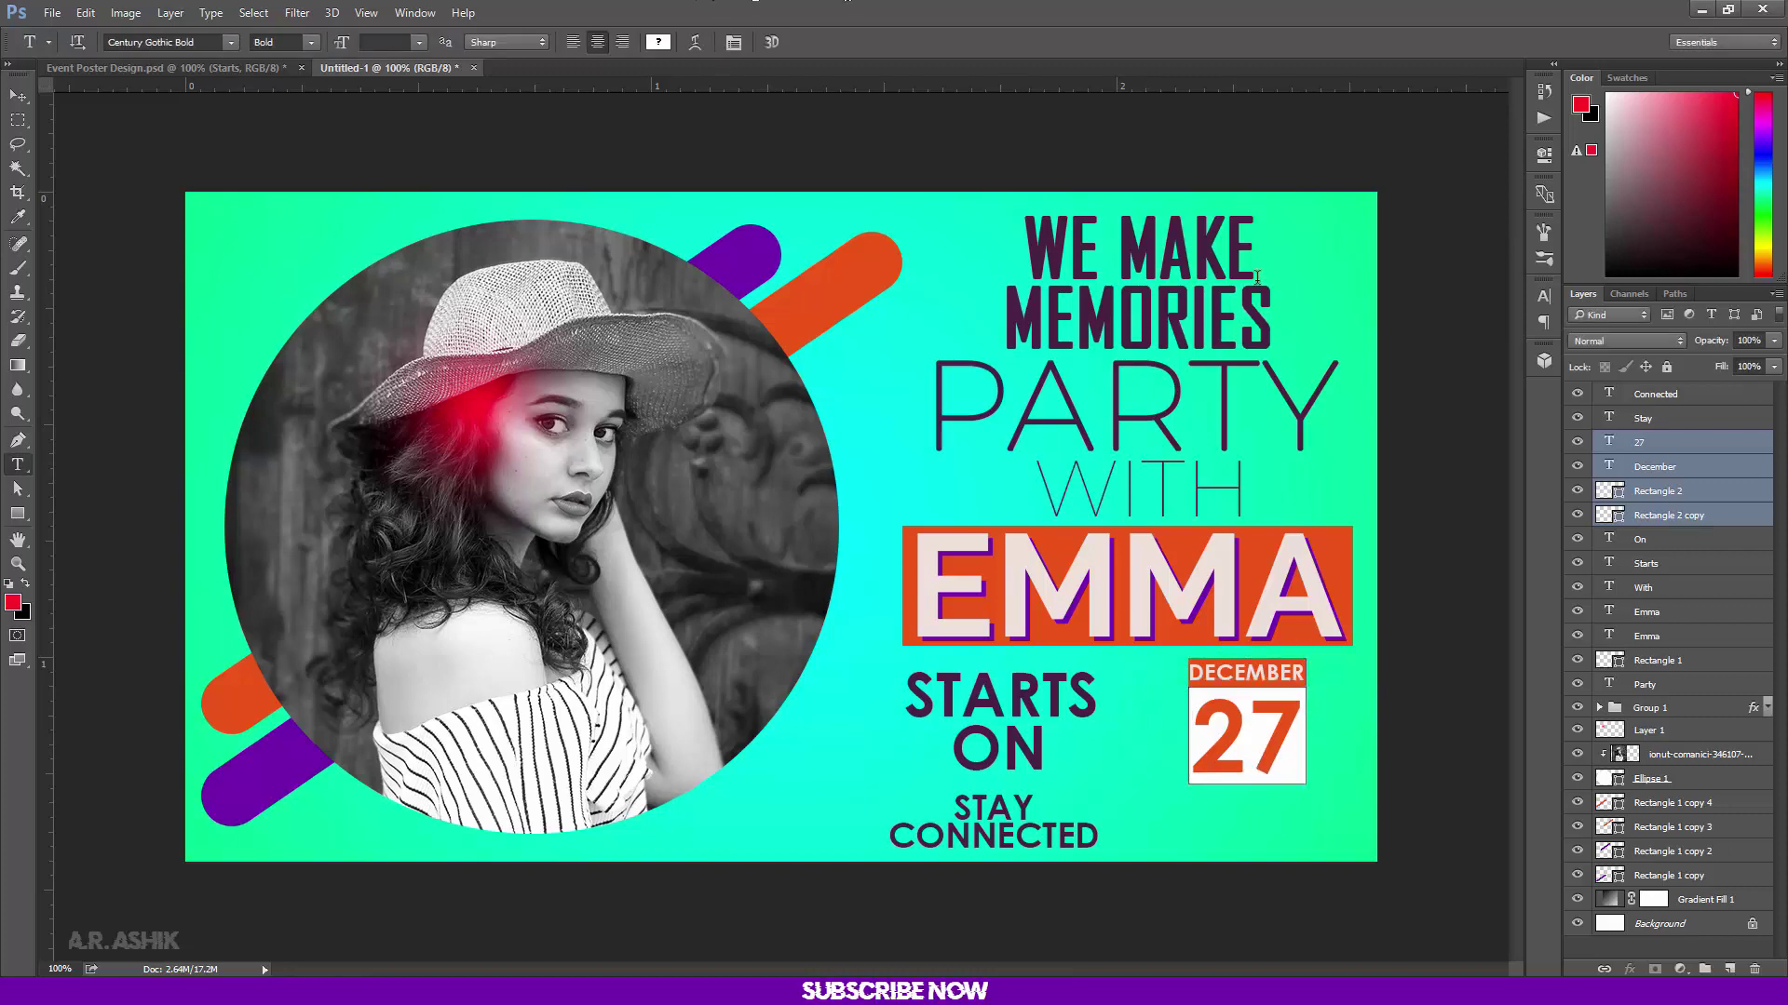
{"action": "left_click", "coordinate": [1680, 447]}
{"action": "left_click", "coordinate": [1577, 517]}
{"action": "left_click", "coordinate": [1577, 514]}
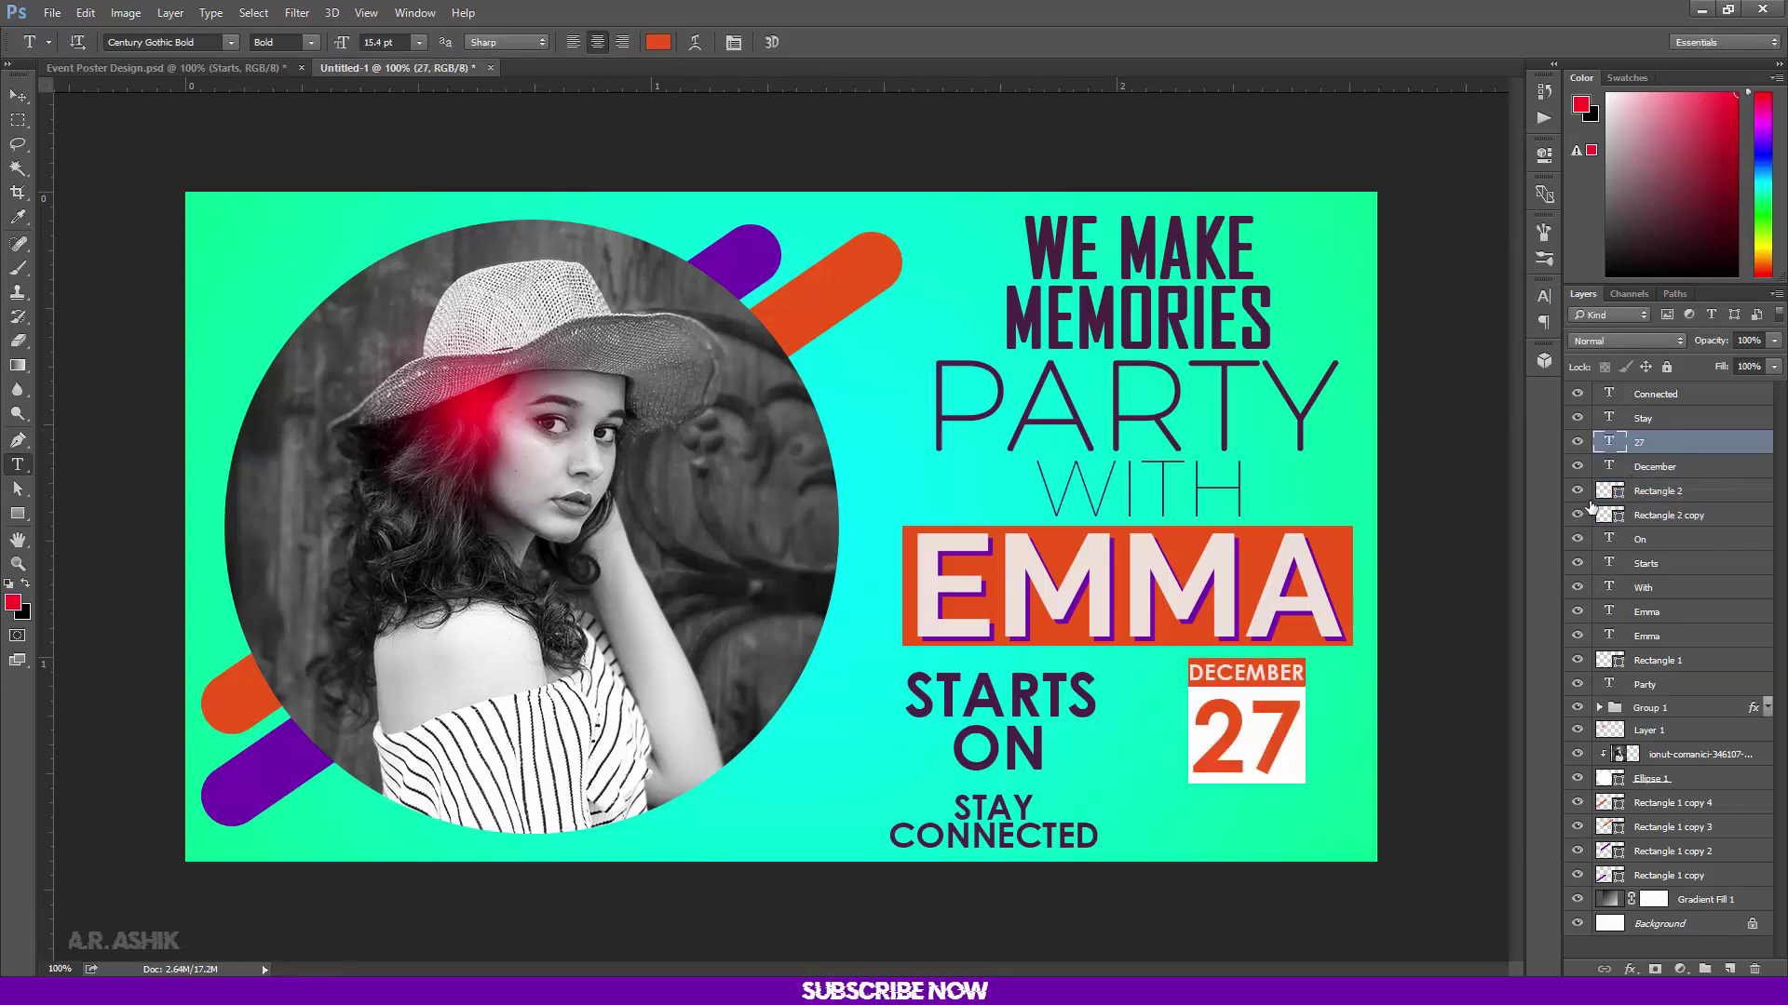
{"action": "left_click", "coordinate": [1676, 521], "text": "shift"}
{"action": "key", "text": "ctrl+t"}
{"action": "left_click_drag", "start_coordinate": [1286, 763], "coordinate": [1281, 754]}
{"action": "key", "text": "ctrl+z"}
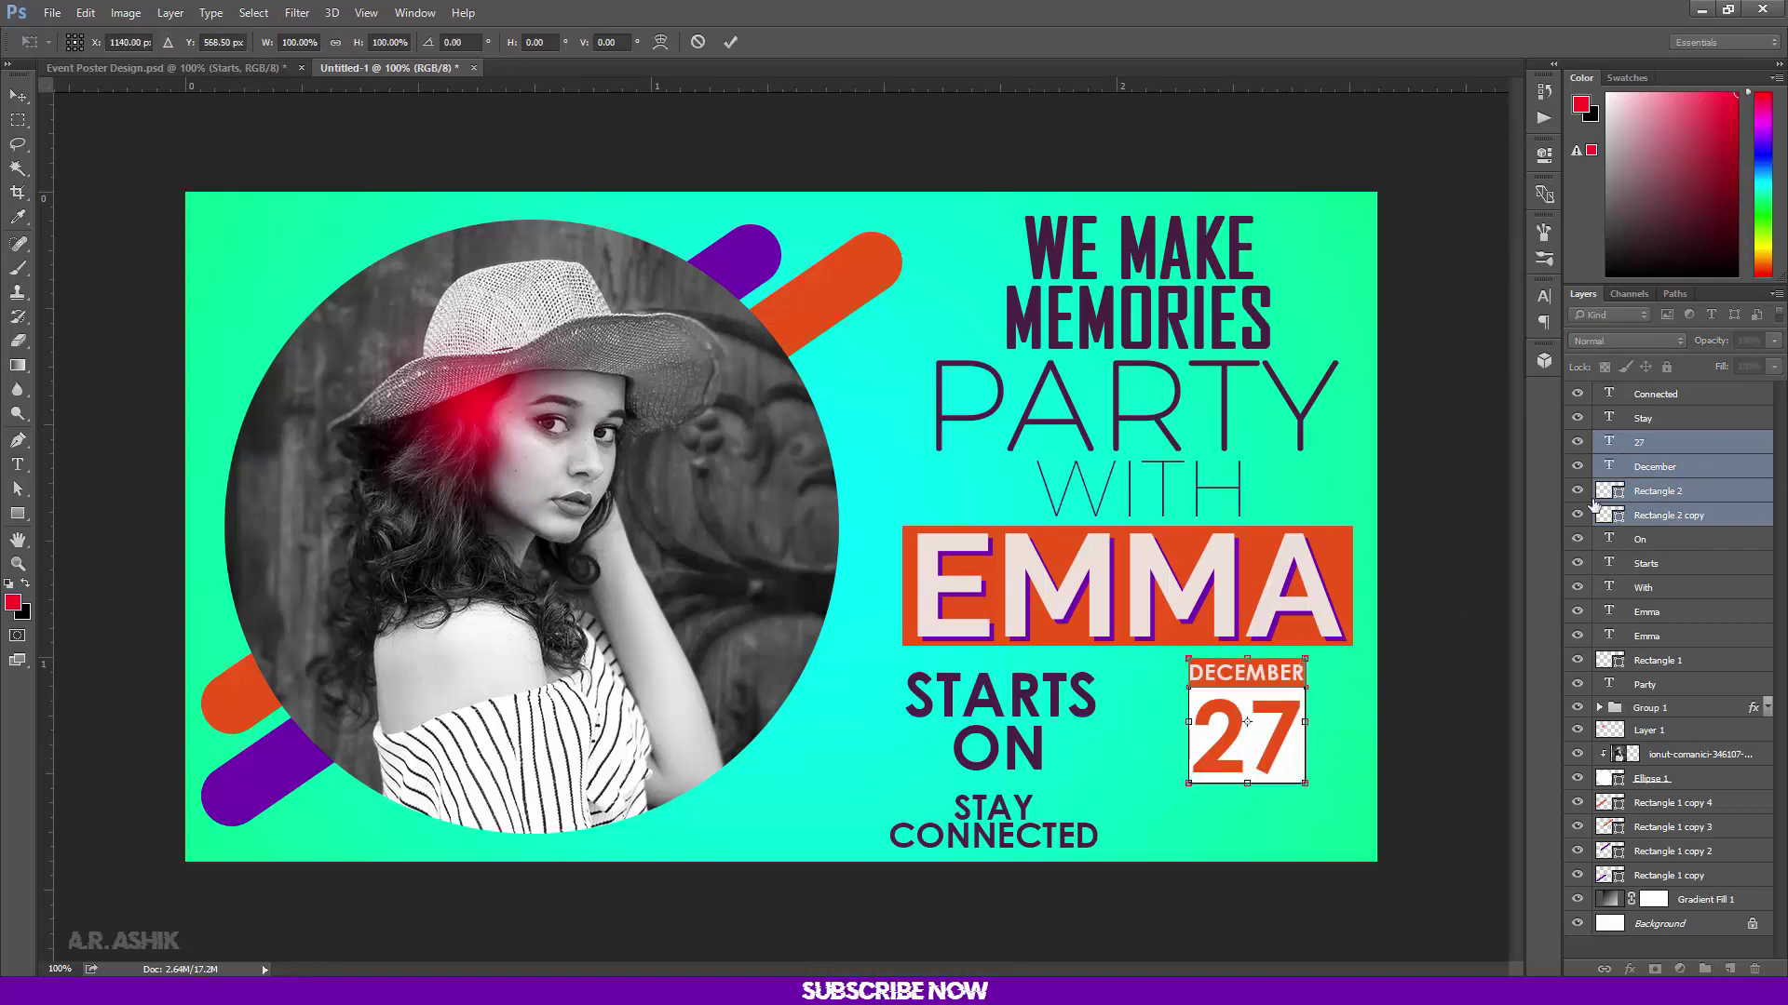
{"action": "left_click", "coordinate": [697, 42]}
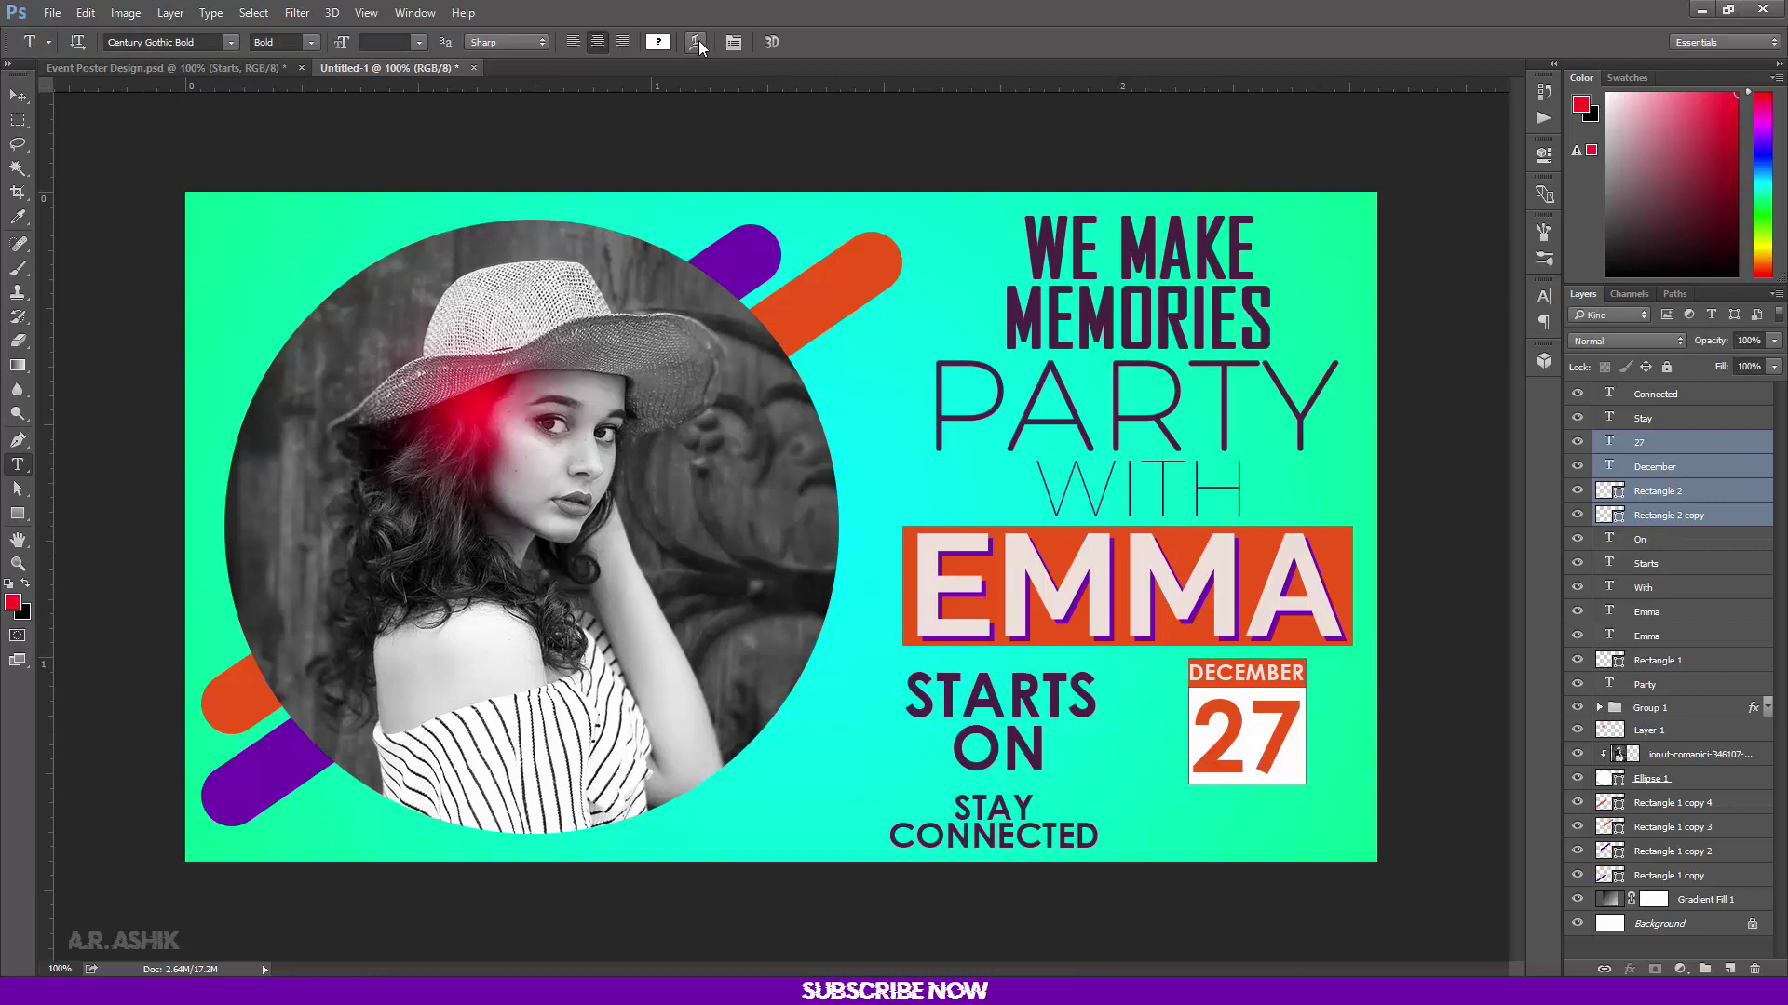
{"action": "left_click", "coordinate": [1578, 492]}
{"action": "left_click", "coordinate": [1577, 491]}
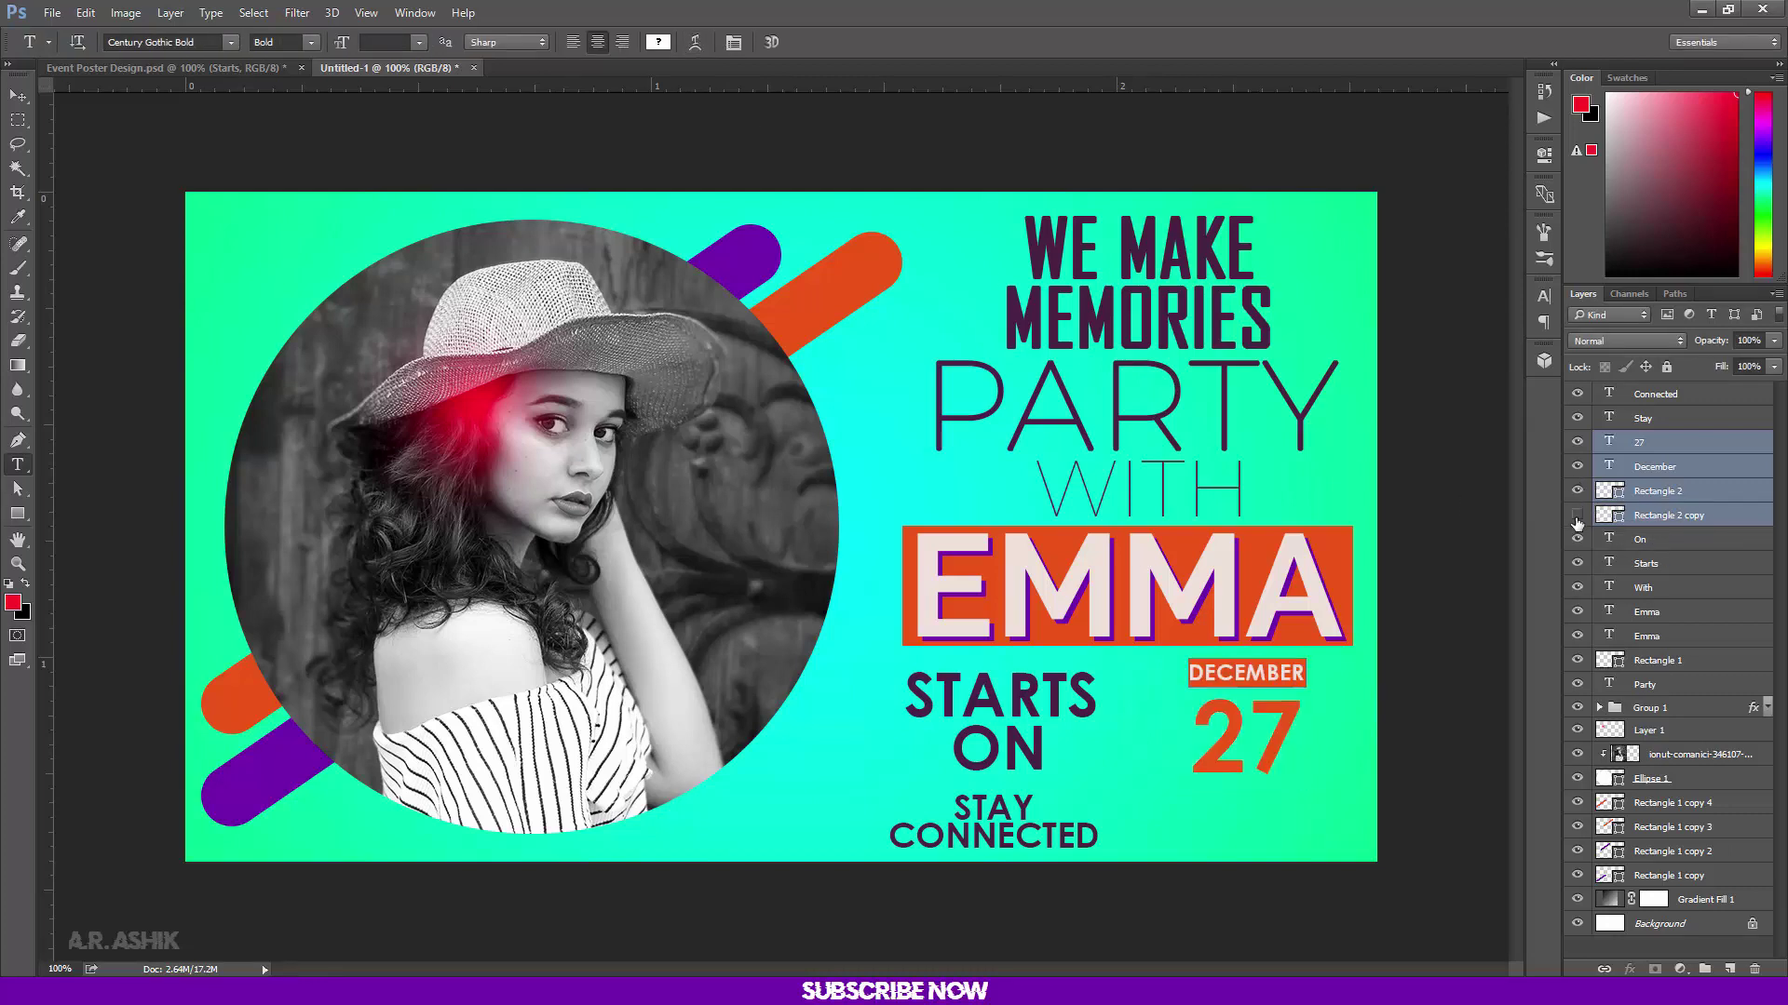
Group the 27, December and two calendar rectangle layers, and shift the group slightly right and up
{"action": "left_click", "coordinate": [1667, 517]}
{"action": "left_click", "coordinate": [1662, 443]}
{"action": "left_click", "coordinate": [1666, 518], "text": "shift"}
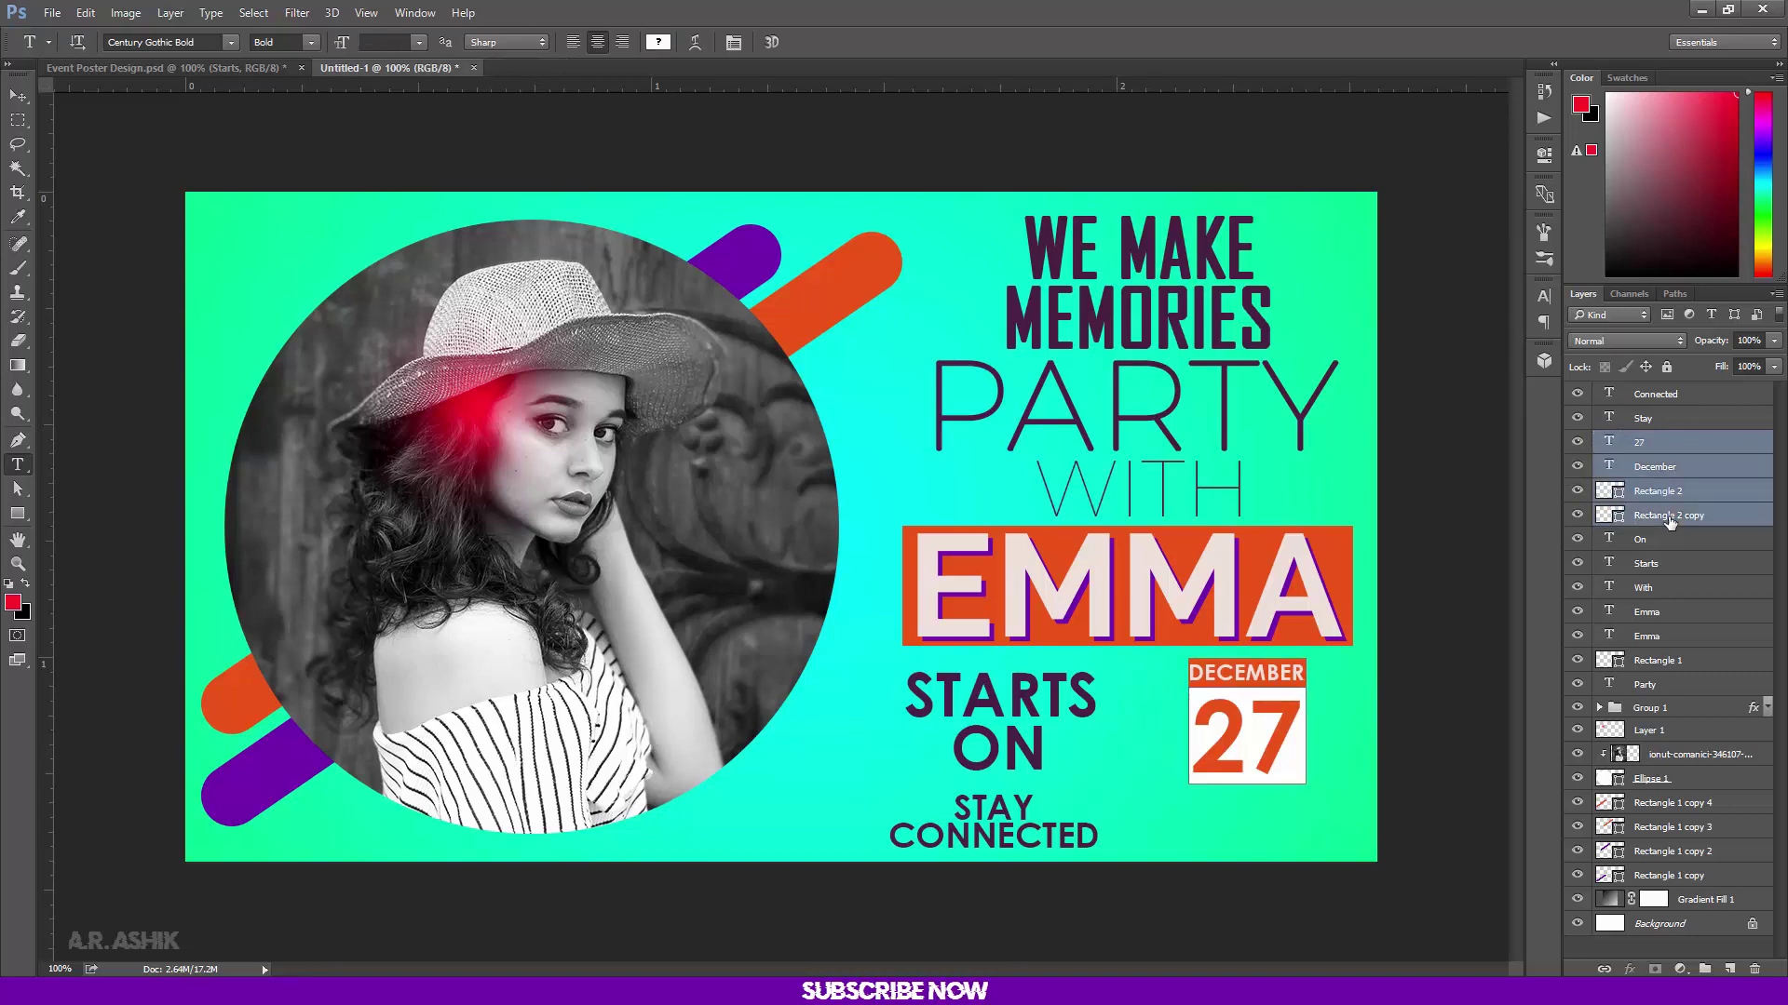
{"action": "key", "text": "ctrl+g"}
{"action": "key", "text": "ctrl+t"}
{"action": "mouse_move", "coordinate": [1244, 766]}
{"action": "left_mouse_down"}
{"action": "mouse_move", "coordinate": [1248, 724]}
{"action": "mouse_move", "coordinate": [1251, 759]}
{"action": "left_mouse_up"}
{"action": "key", "text": "Right"}
{"action": "key", "text": "Right"}
{"action": "key", "text": "Right"}
{"action": "key", "text": "Right"}
{"action": "key", "text": "Return"}
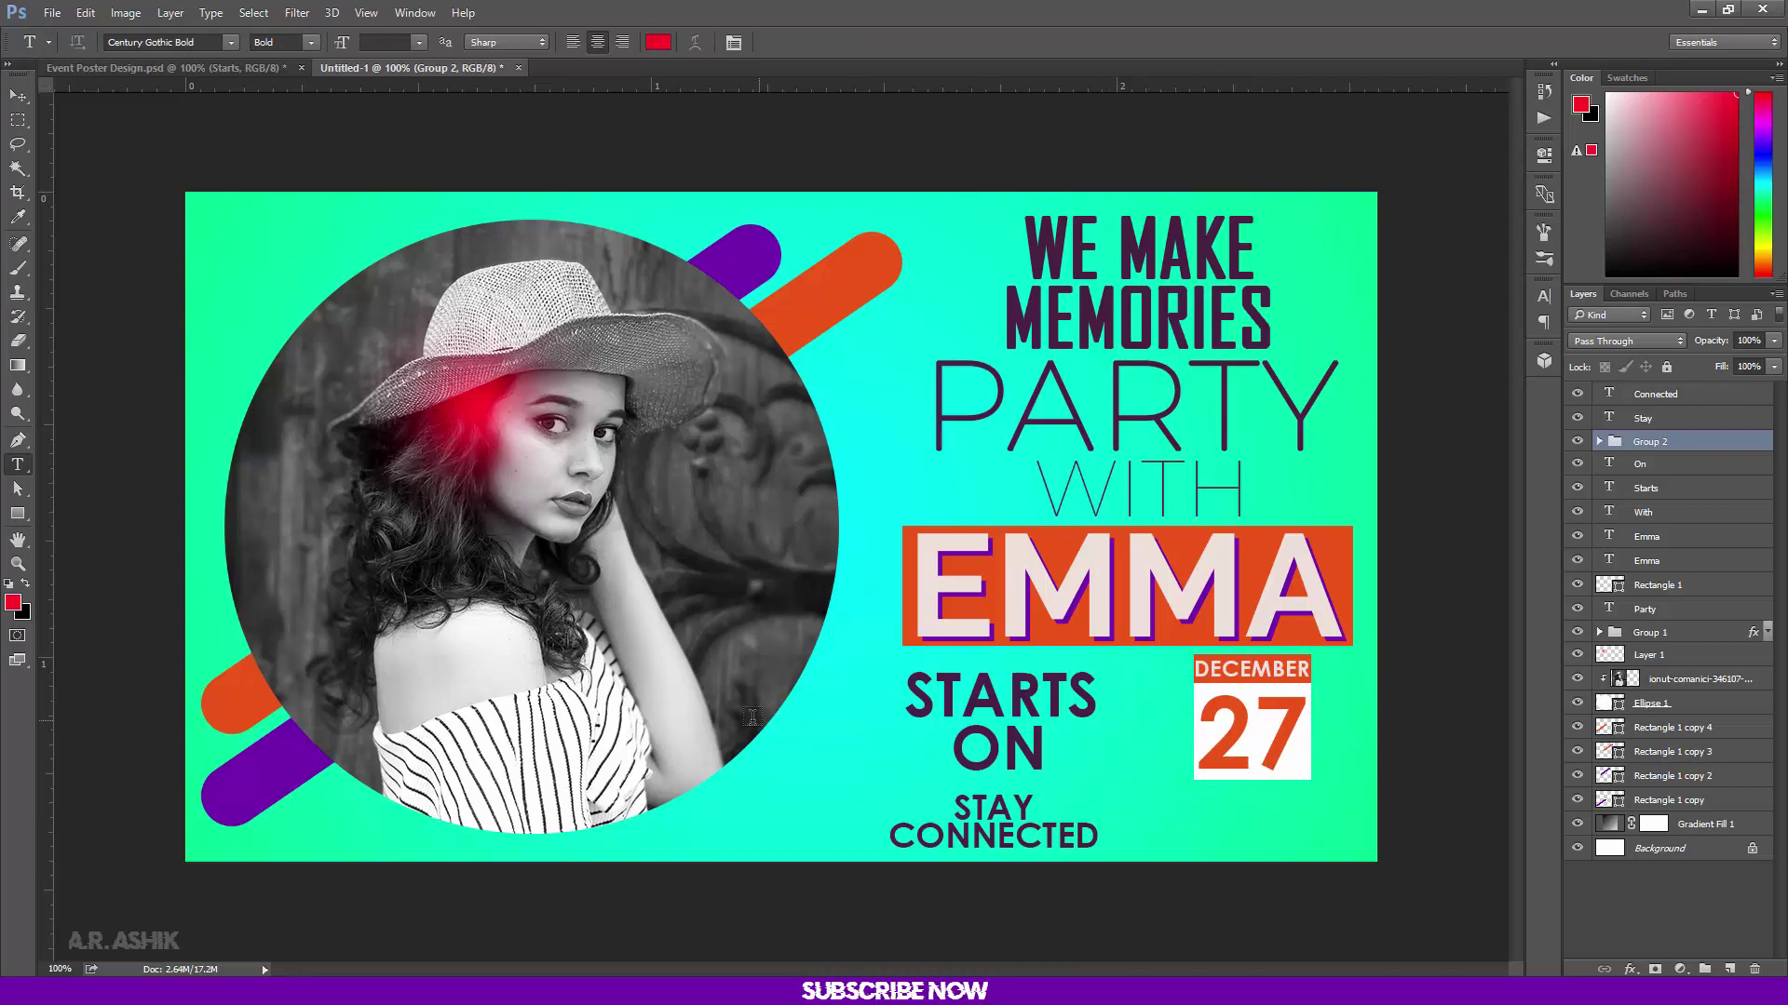
Place 002-instagram.psd and 001-facebook.psd from the my-icons-collection archive into the poster
{"action": "left_click", "coordinate": [1210, 975]}
{"action": "left_click_drag", "start_coordinate": [737, 340], "coordinate": [798, 731]}
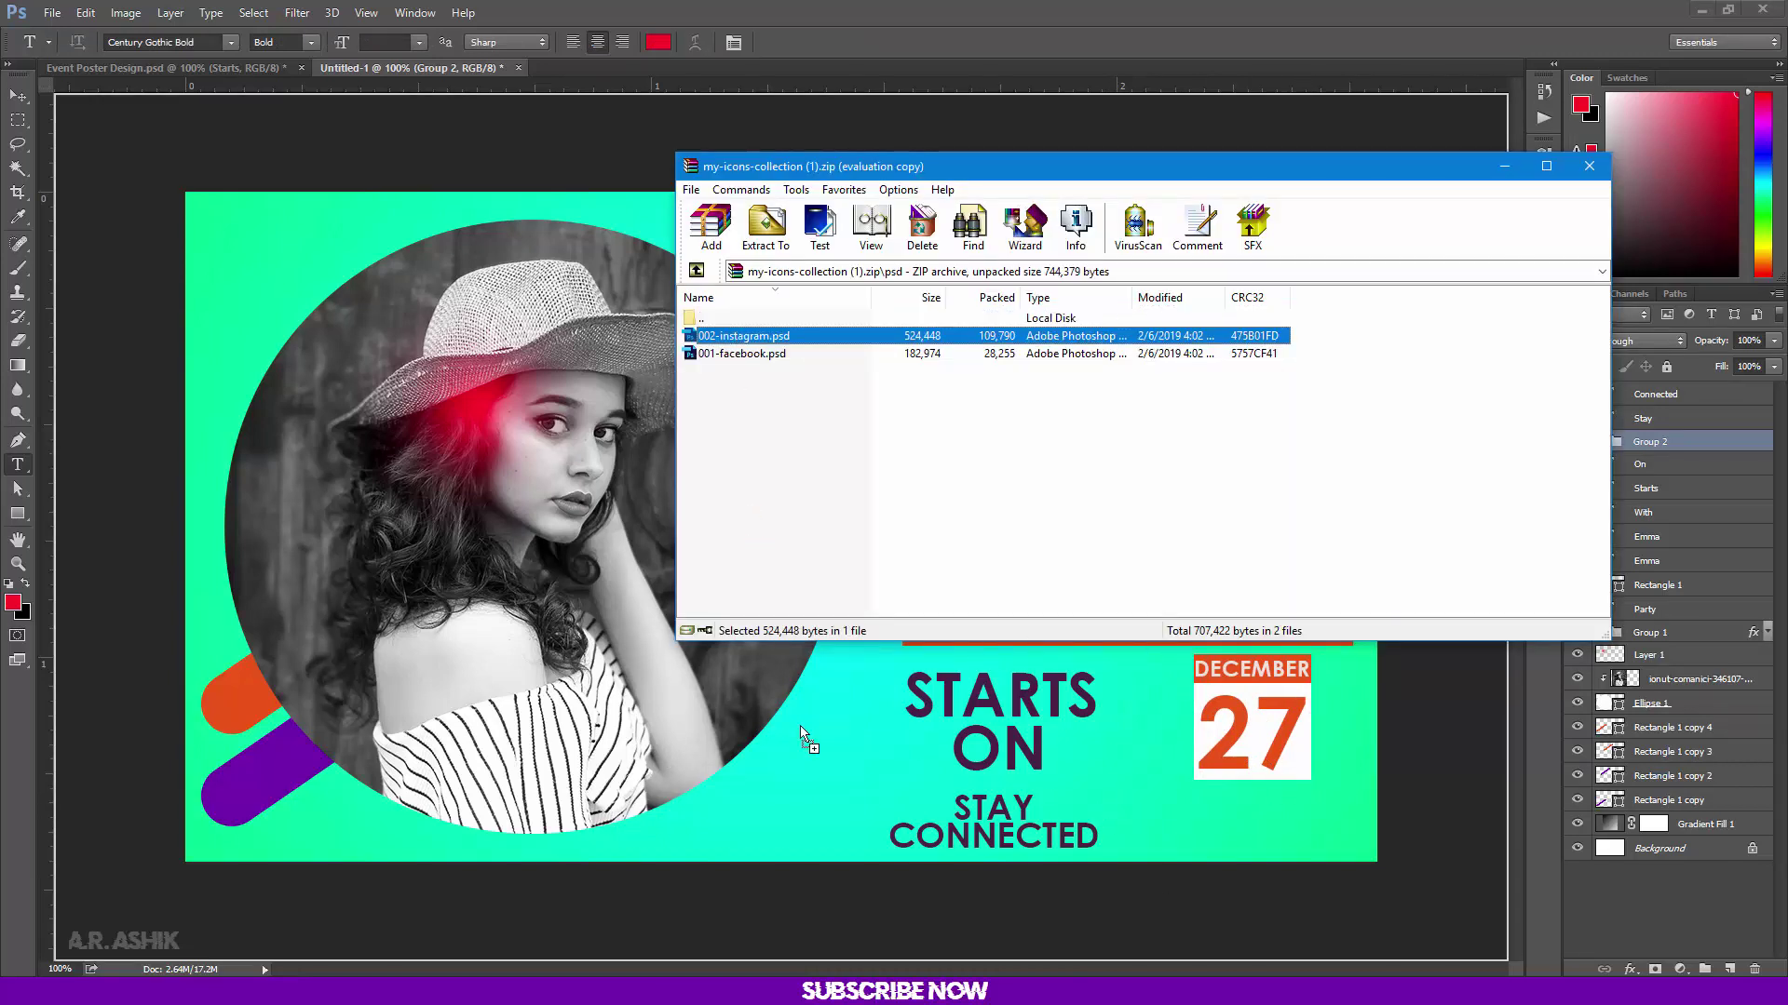
{"action": "key", "text": "Return"}
{"action": "left_click", "coordinate": [1210, 975]}
{"action": "left_click_drag", "start_coordinate": [719, 355], "coordinate": [495, 481]}
{"action": "key", "text": "Return"}
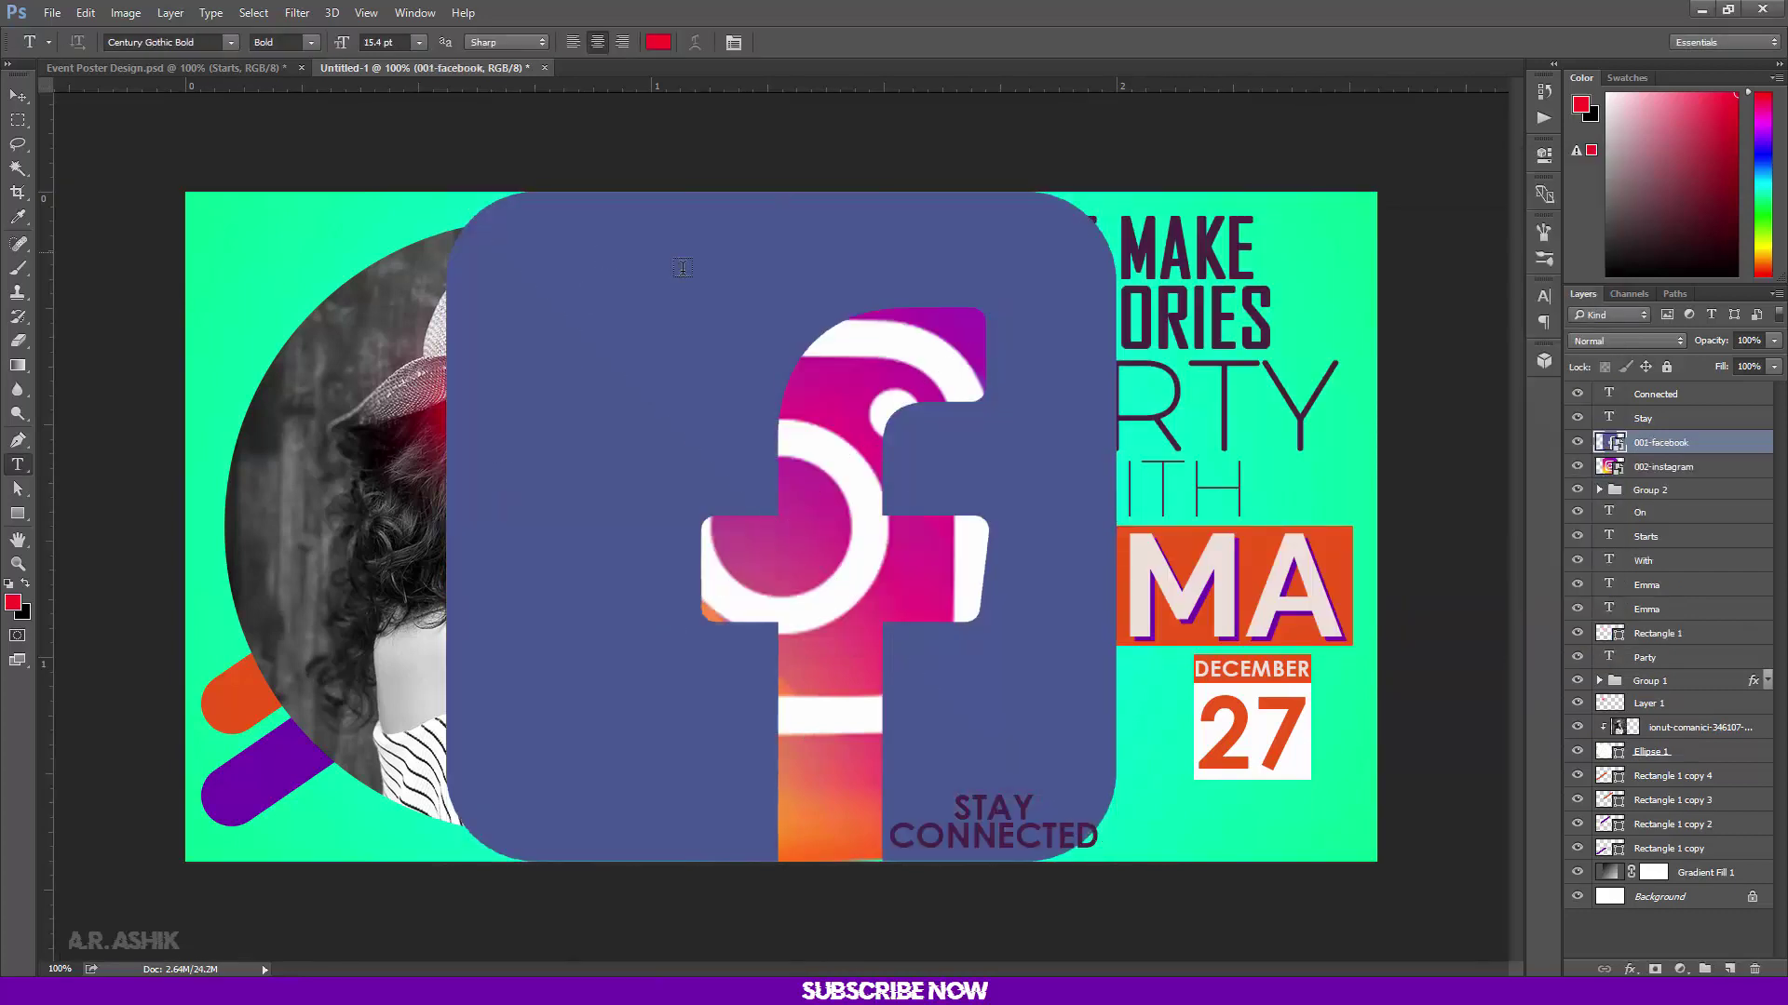
Close the icon archive, scale the Facebook and Instagram icons down together and place them beneath the calendar
{"action": "left_click", "coordinate": [1209, 975]}
{"action": "left_click", "coordinate": [1589, 166]}
{"action": "left_click", "coordinate": [1671, 467], "text": "shift"}
{"action": "key", "text": "ctrl+t"}
{"action": "left_click_drag", "start_coordinate": [1118, 865], "coordinate": [1164, 852]}
{"action": "key", "text": "ctrl+plus"}
{"action": "key", "text": "ctrl+plus"}
{"action": "left_click_drag", "start_coordinate": [950, 615], "coordinate": [726, 367]}
{"action": "left_click_drag", "start_coordinate": [881, 522], "coordinate": [1278, 413]}
{"action": "key", "text": "Return"}
Move the Instagram icon horizontally to the right of the Facebook icon, keeping both level
{"action": "key", "text": "t"}
{"action": "left_click", "coordinate": [1692, 470]}
{"action": "key", "text": "ctrl+t"}
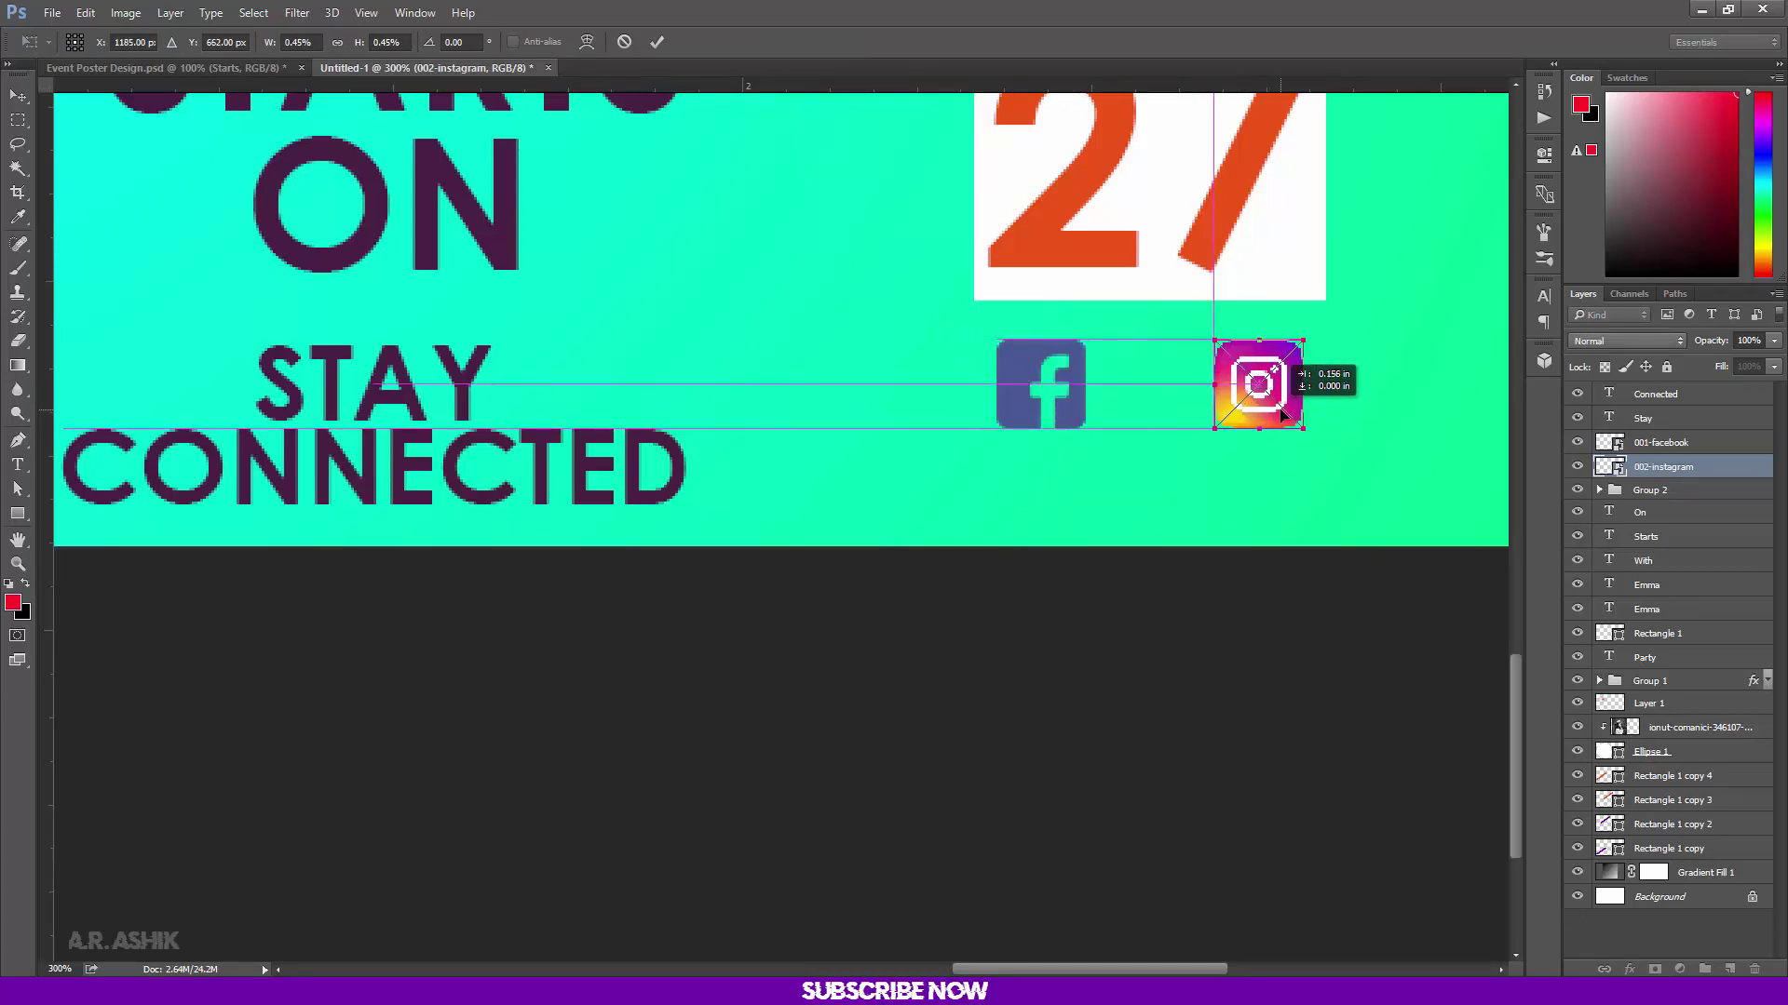